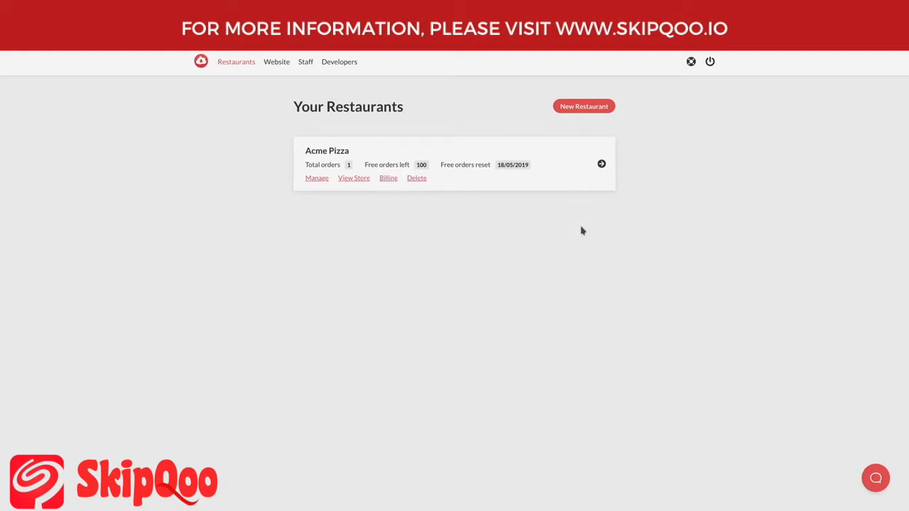
- Open the menus of the Acme Pizza restaurant and create a menu from the pizza template
{"action": "left_click", "coordinate": [572, 186]}
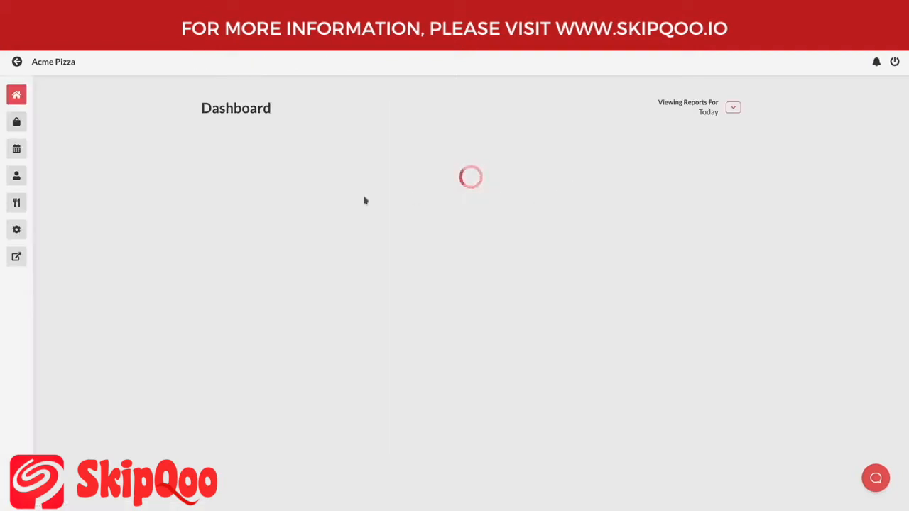
{"action": "left_click", "coordinate": [16, 206]}
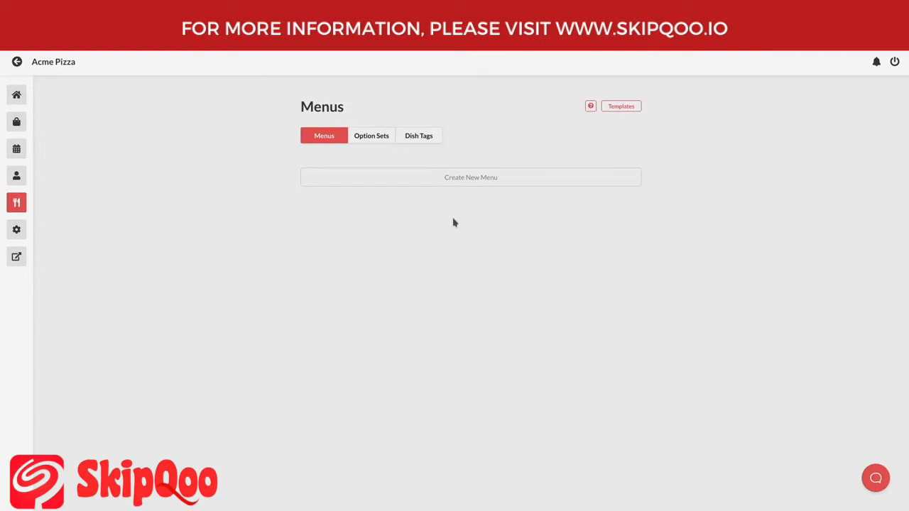
{"action": "left_click", "coordinate": [634, 110]}
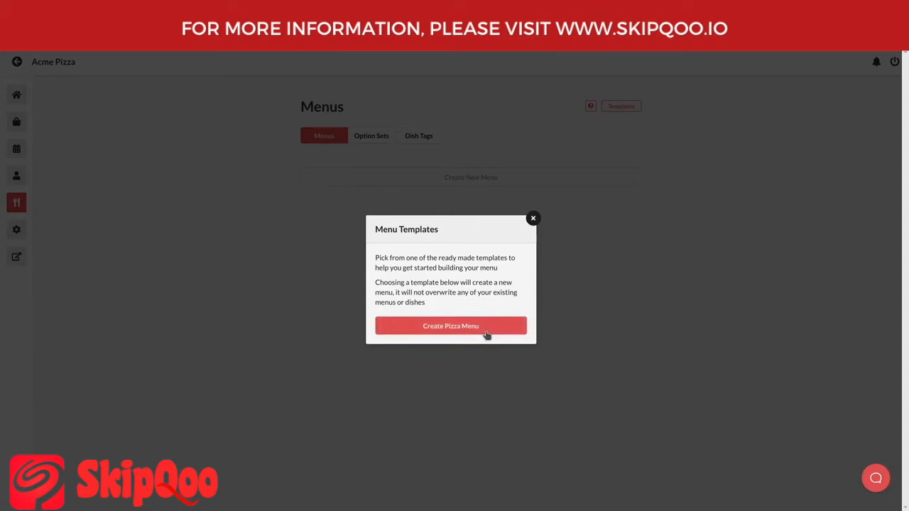
{"action": "left_click", "coordinate": [486, 333]}
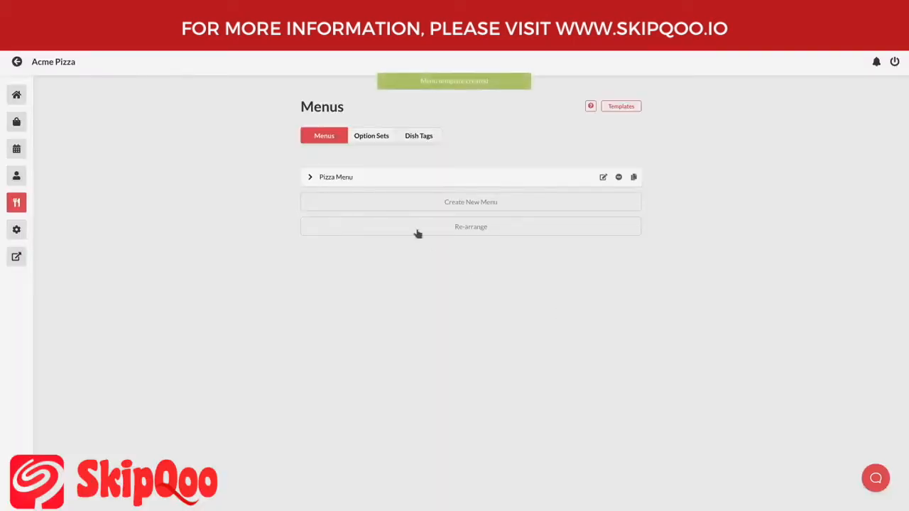
- Examine the Pizza Menu's categories, the dishes under Pizzas and the template's option sets
{"action": "left_click", "coordinate": [359, 179]}
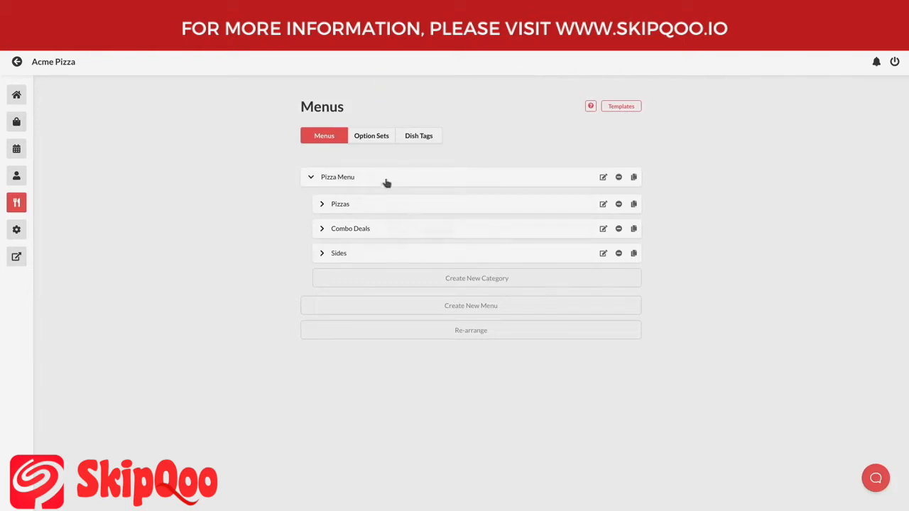
{"action": "left_click", "coordinate": [385, 206]}
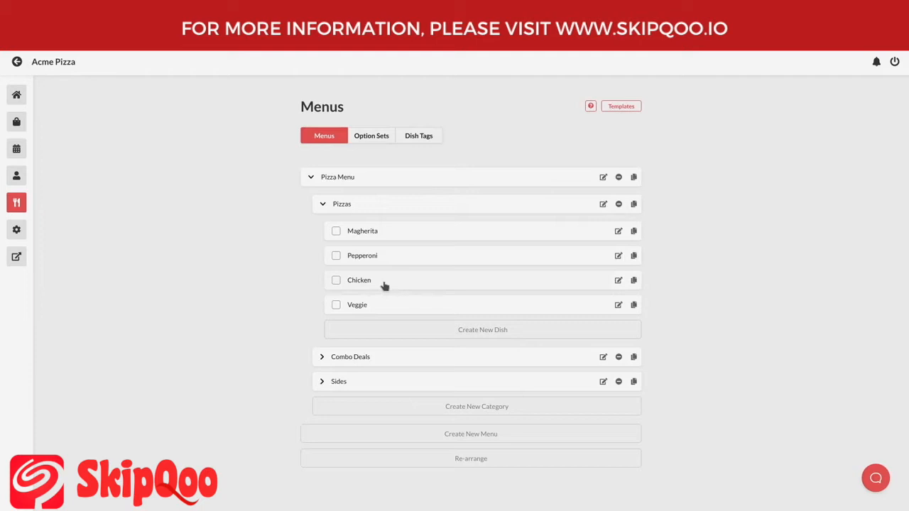
{"action": "left_click", "coordinate": [373, 142]}
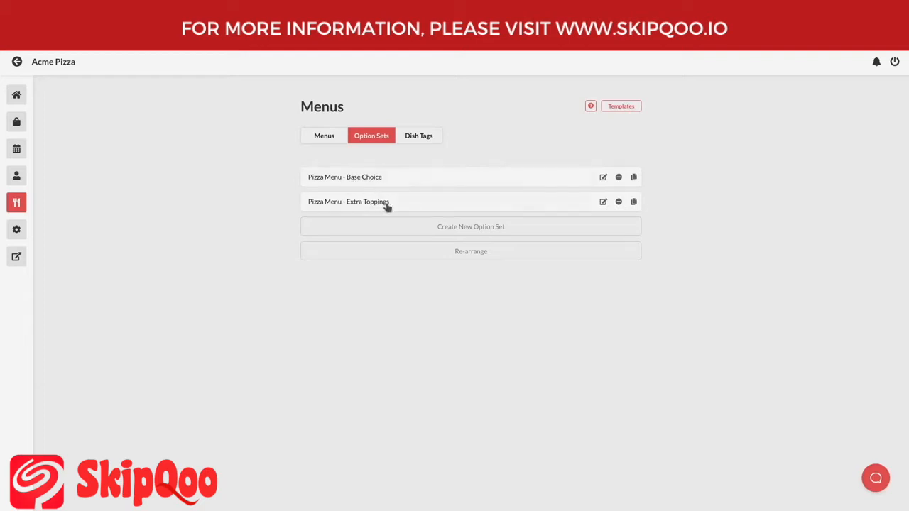
- View the restaurant's online store and start a Pickup order for Now
{"action": "left_click", "coordinate": [17, 257]}
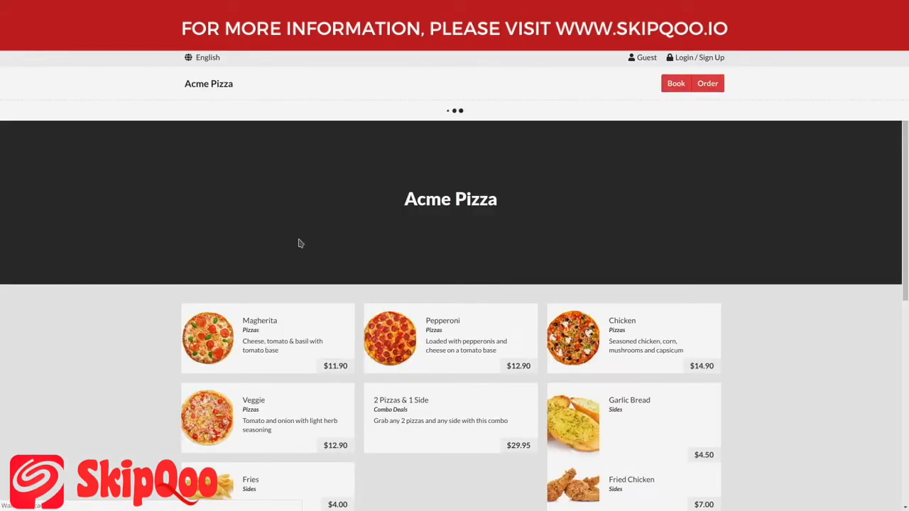
{"action": "scroll", "coordinate": [437, 355], "scroll_direction": "down", "scroll_amount": 1}
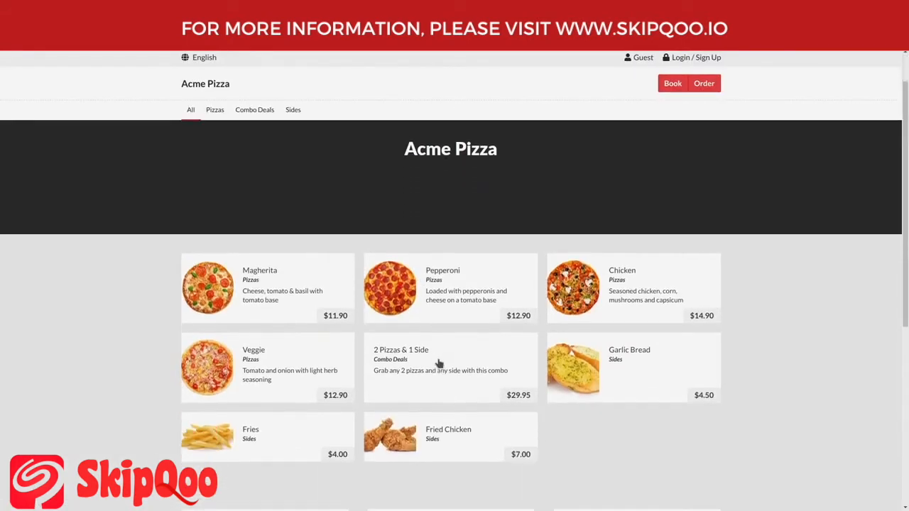
{"action": "left_click", "coordinate": [711, 86]}
{"action": "left_click", "coordinate": [360, 290]}
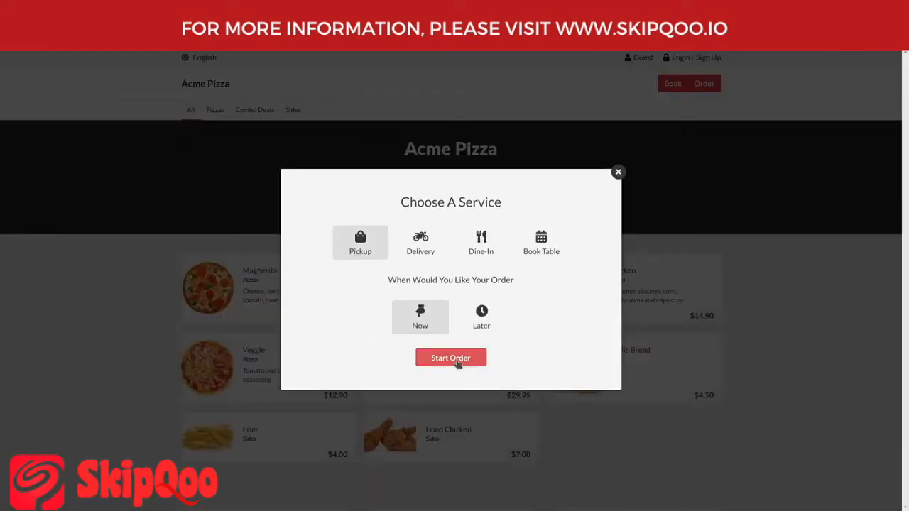
{"action": "left_click", "coordinate": [448, 360]}
- Add one Magherita pizza with a Thin base, Extra Mushroom and Extra Pineapple to the cart
{"action": "left_click", "coordinate": [261, 293]}
{"action": "left_click", "coordinate": [455, 311]}
{"action": "left_click", "coordinate": [502, 325]}
{"action": "left_click", "coordinate": [500, 368]}
{"action": "scroll", "coordinate": [505, 344], "scroll_direction": "down", "scroll_amount": 2}
{"action": "left_click", "coordinate": [501, 287]}
{"action": "left_click", "coordinate": [506, 304]}
{"action": "scroll", "coordinate": [516, 398], "scroll_direction": "down", "scroll_amount": 1}
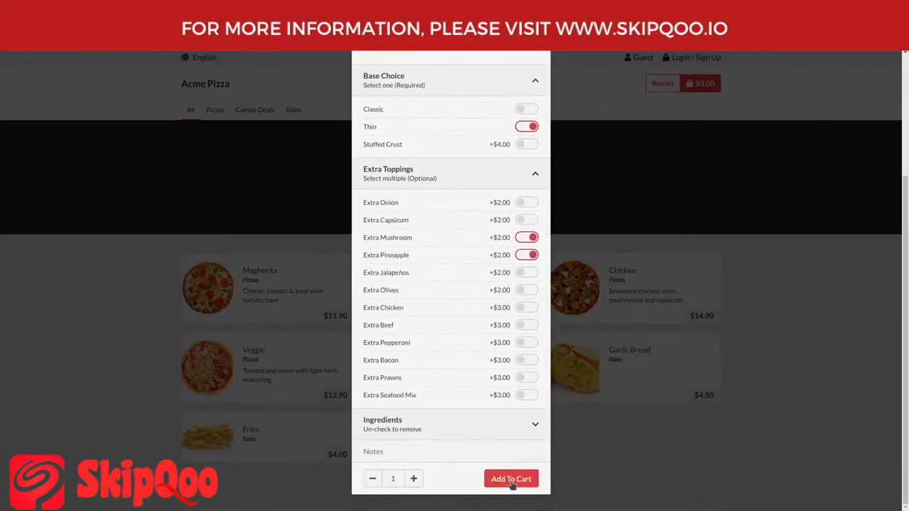
{"action": "left_click", "coordinate": [512, 476]}
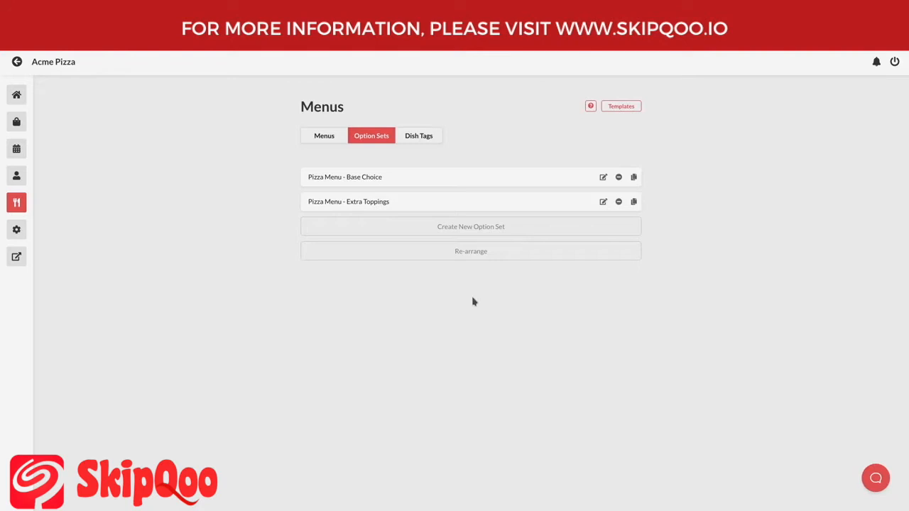
- Back in the restaurant admin, delete the Base Choice and Extra Toppings option sets
{"action": "left_click", "coordinate": [619, 177]}
{"action": "left_click", "coordinate": [537, 296]}
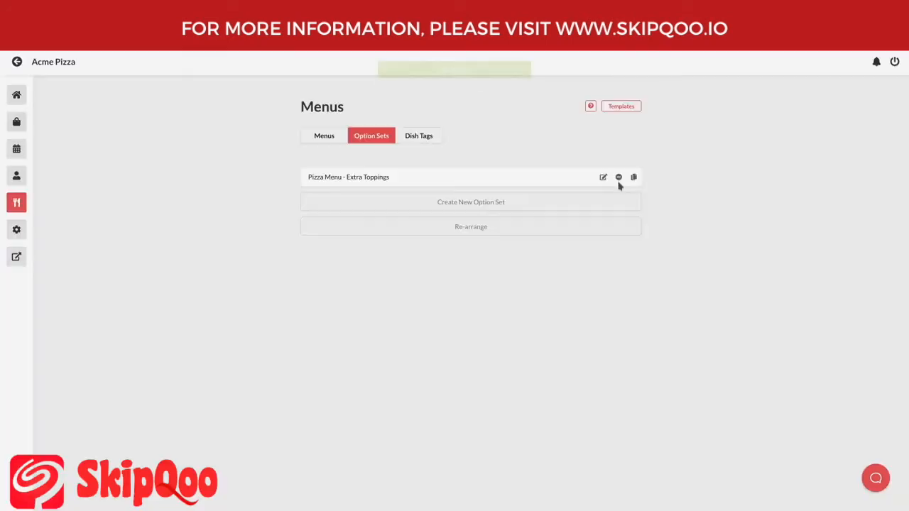
{"action": "left_click", "coordinate": [618, 176]}
{"action": "left_click", "coordinate": [531, 294]}
- Delete the Pizza Menu from the restaurant's menus
{"action": "left_click", "coordinate": [324, 137]}
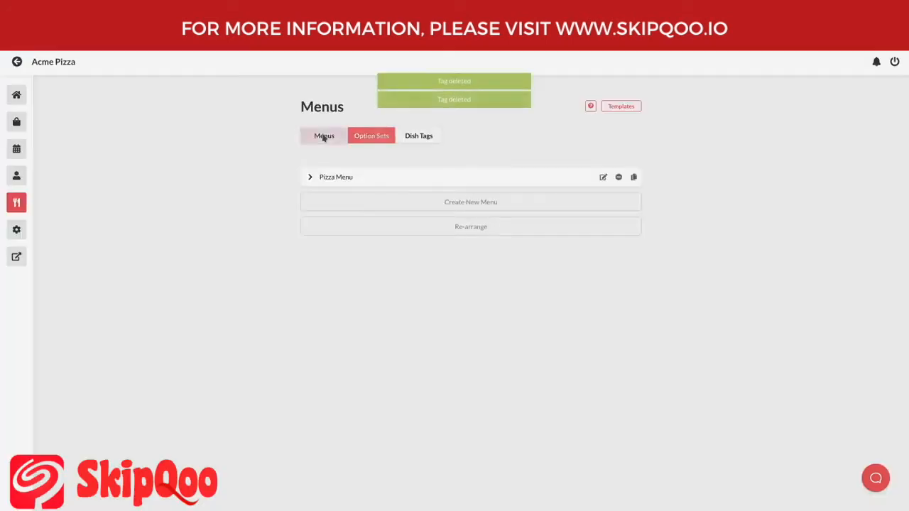
{"action": "left_click", "coordinate": [619, 176]}
{"action": "left_click", "coordinate": [531, 293]}
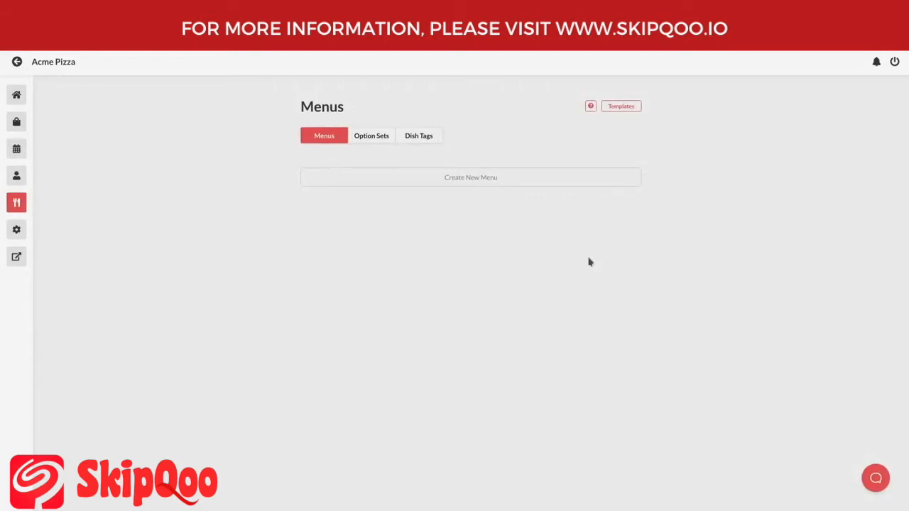
- Start creating a new menu, trying the names Menu and Breakfast before entering Dinner
{"action": "left_click", "coordinate": [563, 179]}
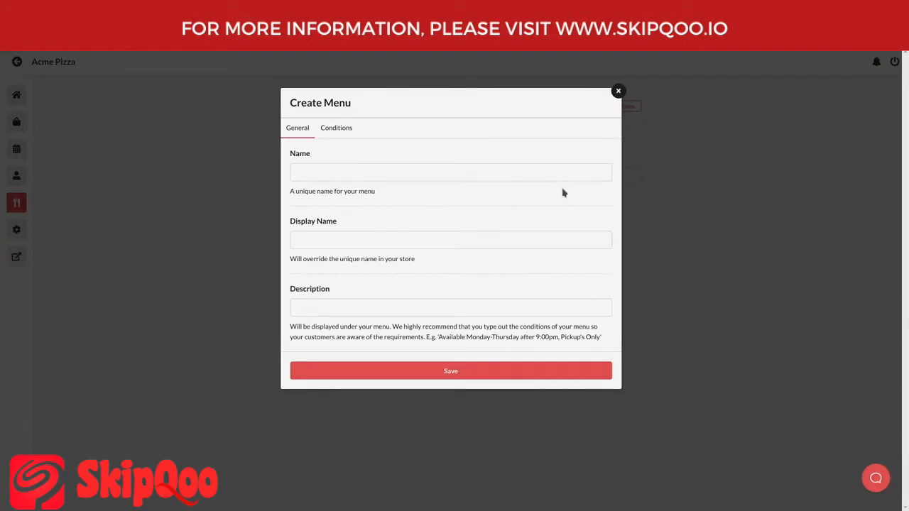
{"action": "left_click", "coordinate": [336, 172]}
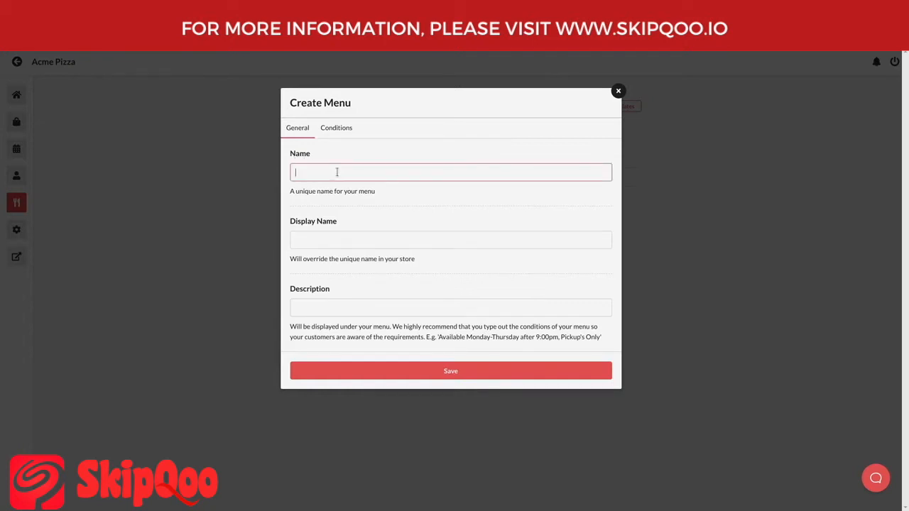
{"action": "type", "text": "Menu"}
{"action": "left_click_drag", "start_coordinate": [344, 174], "coordinate": [286, 174]}
{"action": "type", "text": "Breakfast"}
{"action": "key", "text": "ctrl+a"}
{"action": "type", "text": "Dinner"}
{"action": "left_click", "coordinate": [362, 244]}
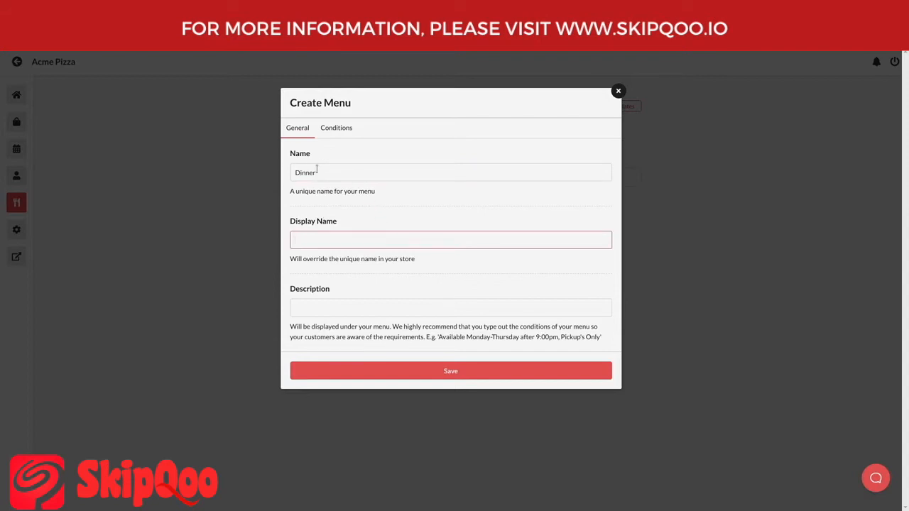
- Examine the new menu's name and description guidance and its available ordering conditions
{"action": "left_click_drag", "start_coordinate": [348, 169], "coordinate": [284, 170]}
{"action": "left_click", "coordinate": [321, 187]}
{"action": "left_click", "coordinate": [349, 303]}
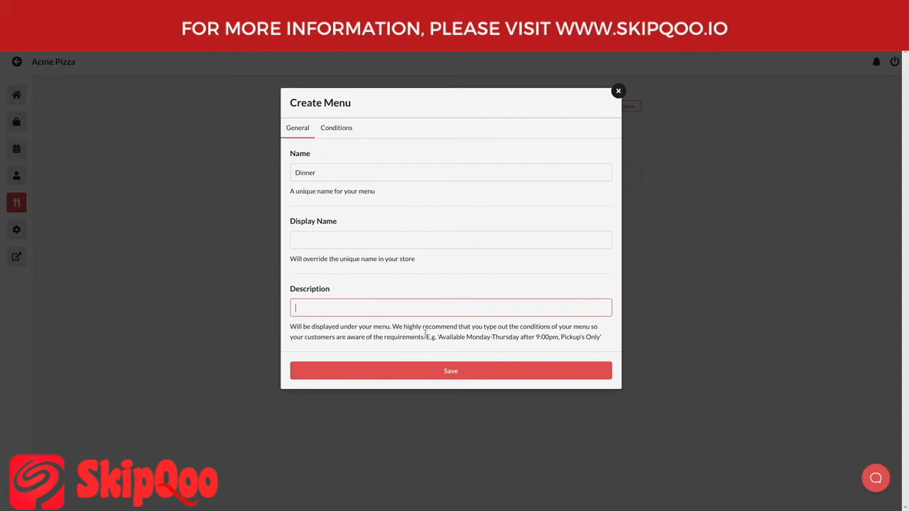
{"action": "left_click_drag", "start_coordinate": [437, 336], "coordinate": [547, 338]}
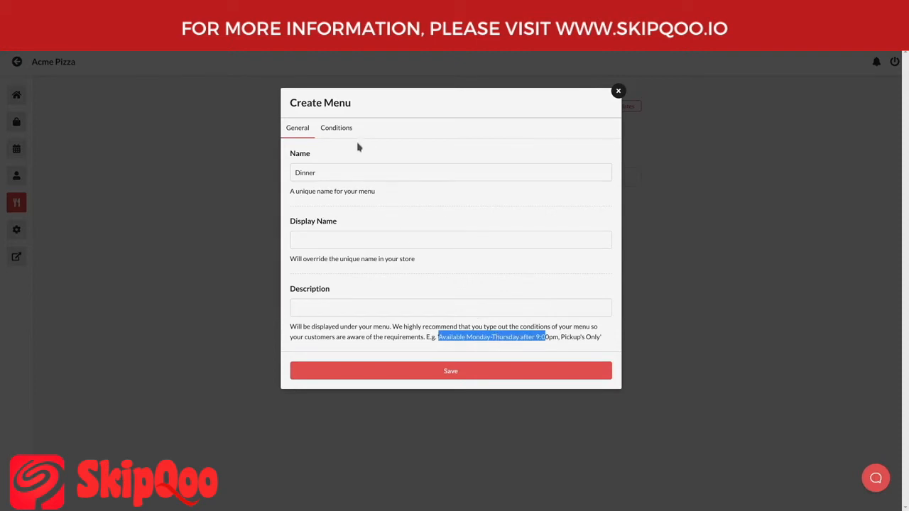
{"action": "left_click", "coordinate": [335, 137]}
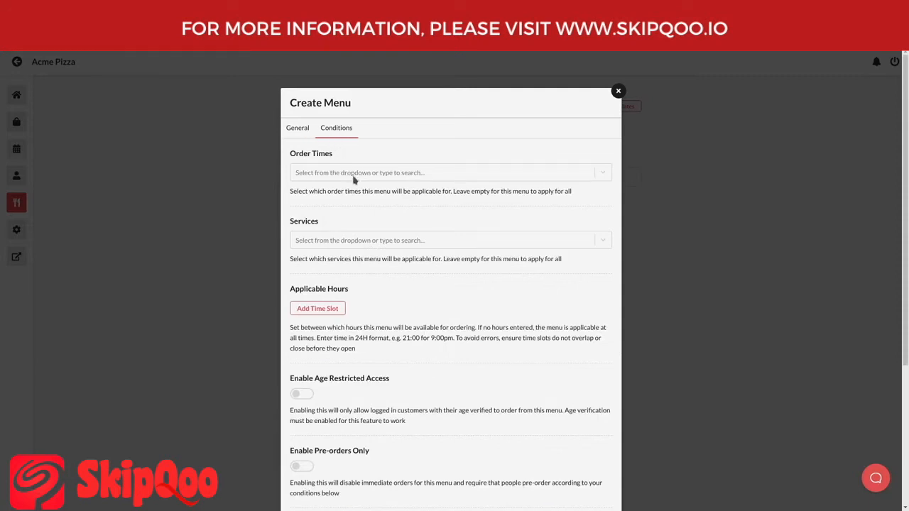
{"action": "scroll", "coordinate": [358, 204], "scroll_direction": "down", "scroll_amount": 2}
{"action": "scroll", "coordinate": [359, 204], "scroll_direction": "down", "scroll_amount": 5}
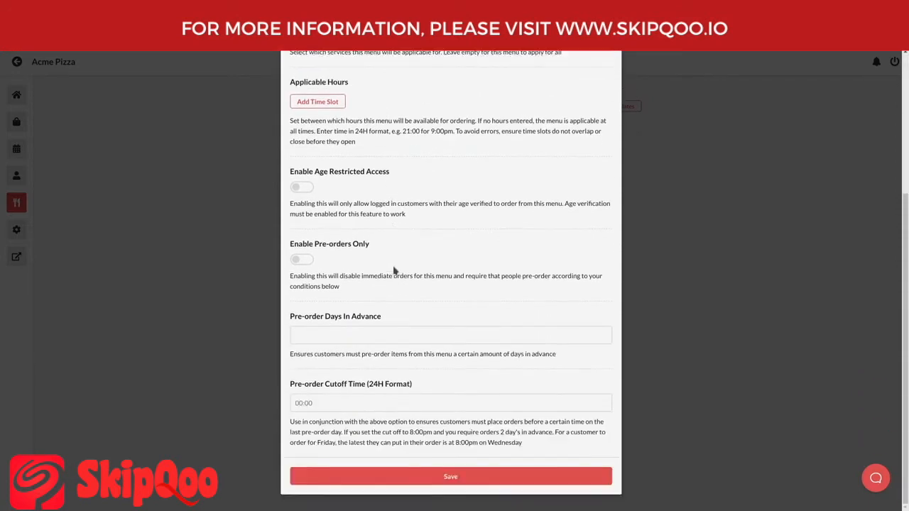
{"action": "scroll", "coordinate": [406, 280], "scroll_direction": "up", "scroll_amount": 4}
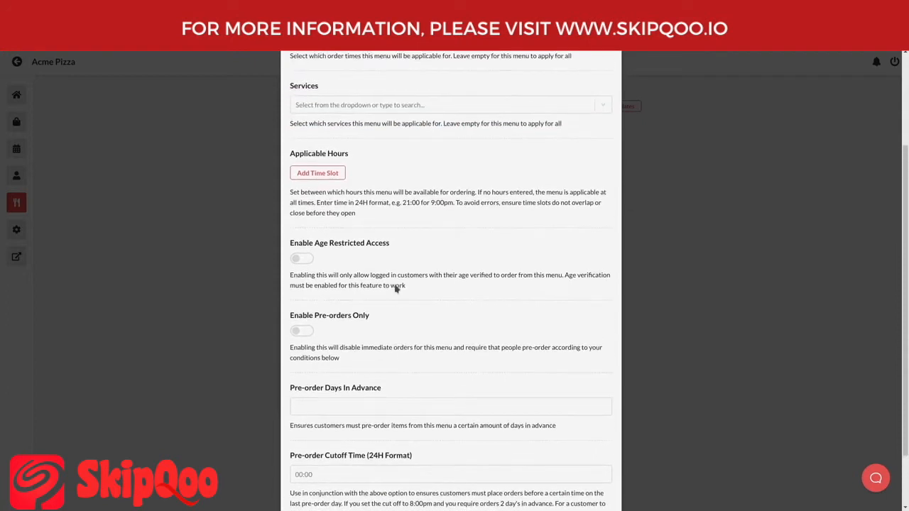
- Try limiting the menu to Later order times and the Pickup service, and clear both choices
{"action": "left_click", "coordinate": [377, 118]}
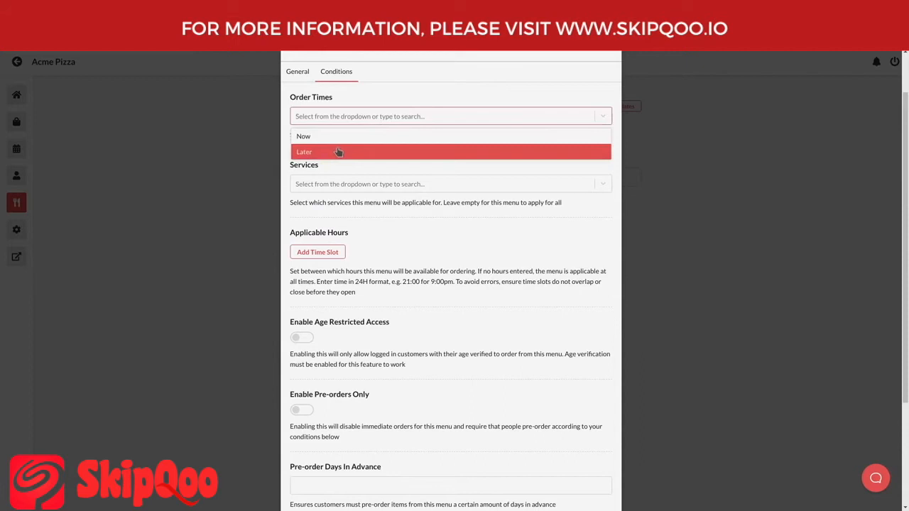
{"action": "left_click", "coordinate": [338, 152]}
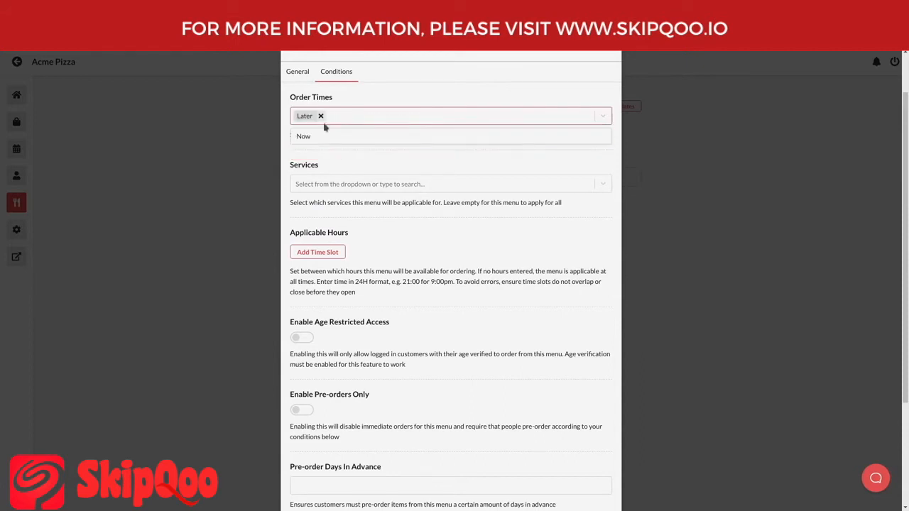
{"action": "left_click", "coordinate": [320, 116]}
{"action": "left_click", "coordinate": [332, 186]}
{"action": "left_click", "coordinate": [331, 206]}
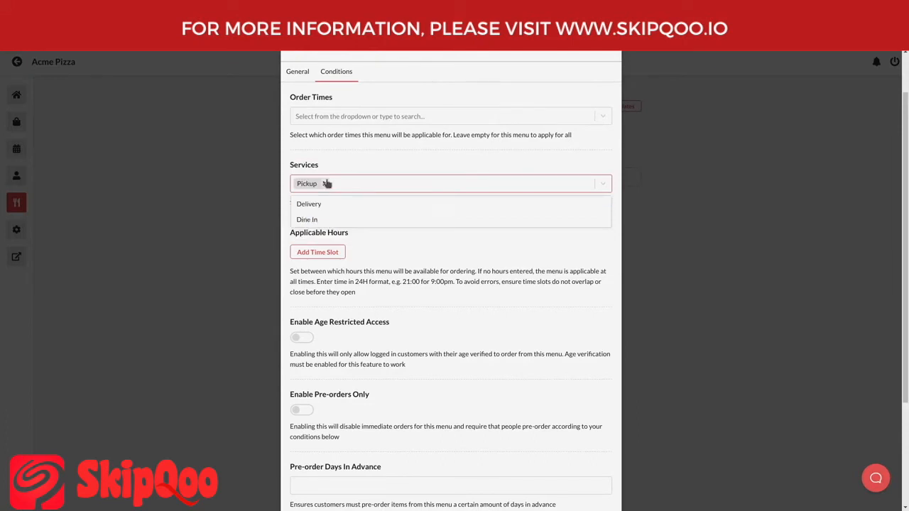
{"action": "left_click", "coordinate": [323, 183]}
- Try adding an applicable-hours time slot and age restricted access, and revert both conditions
{"action": "left_click", "coordinate": [313, 256]}
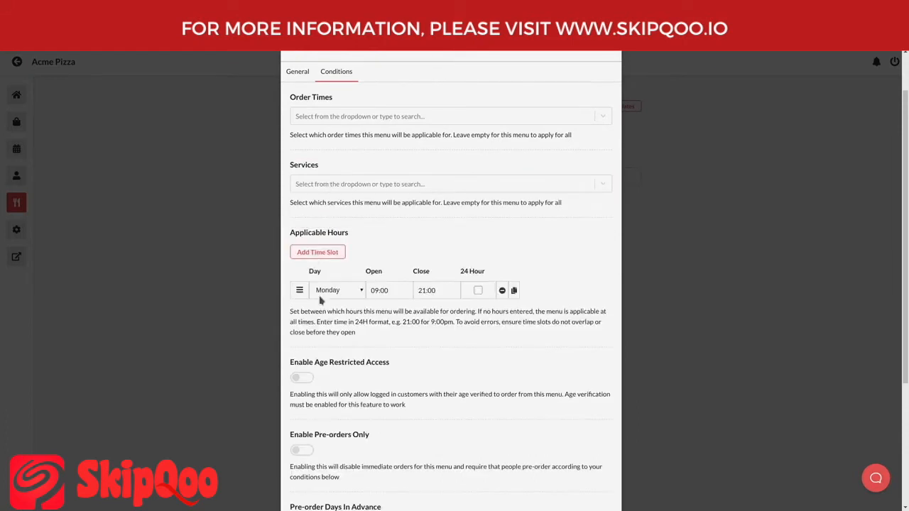
{"action": "left_click", "coordinate": [501, 291]}
{"action": "scroll", "coordinate": [494, 290], "scroll_direction": "down", "scroll_amount": 2}
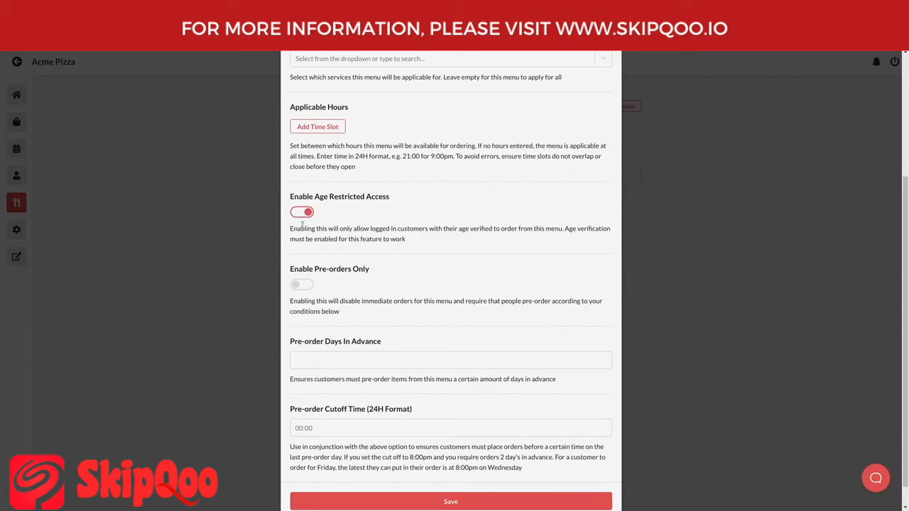
{"action": "left_click", "coordinate": [301, 212]}
{"action": "scroll", "coordinate": [305, 270], "scroll_direction": "down", "scroll_amount": 1}
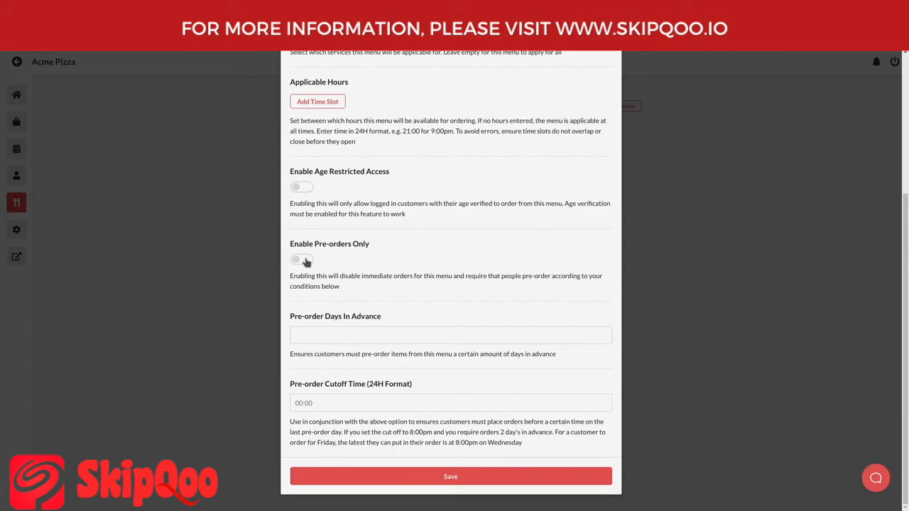
- Try pre-orders only with 5 days in advance and a 21:00 cutoff time, and reset these settings
{"action": "left_click", "coordinate": [304, 260]}
{"action": "left_click", "coordinate": [350, 337]}
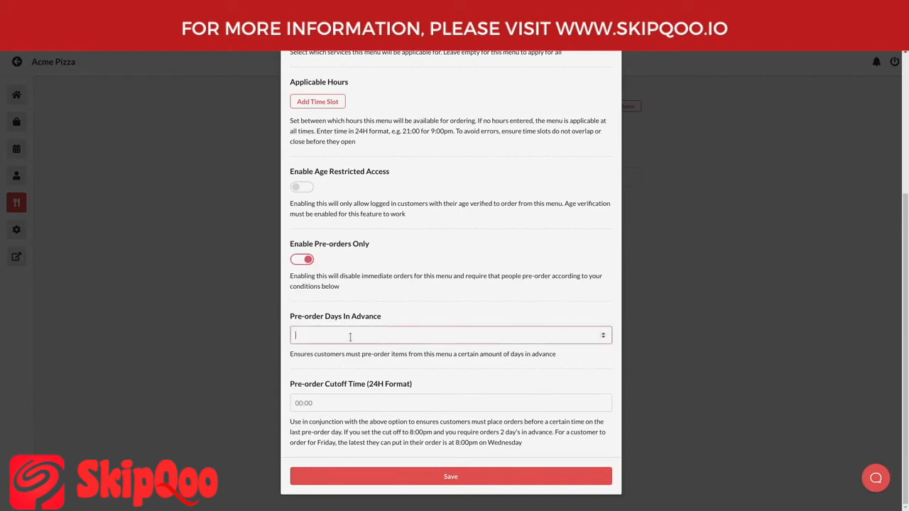
{"action": "type", "text": "5"}
{"action": "left_click", "coordinate": [350, 399]}
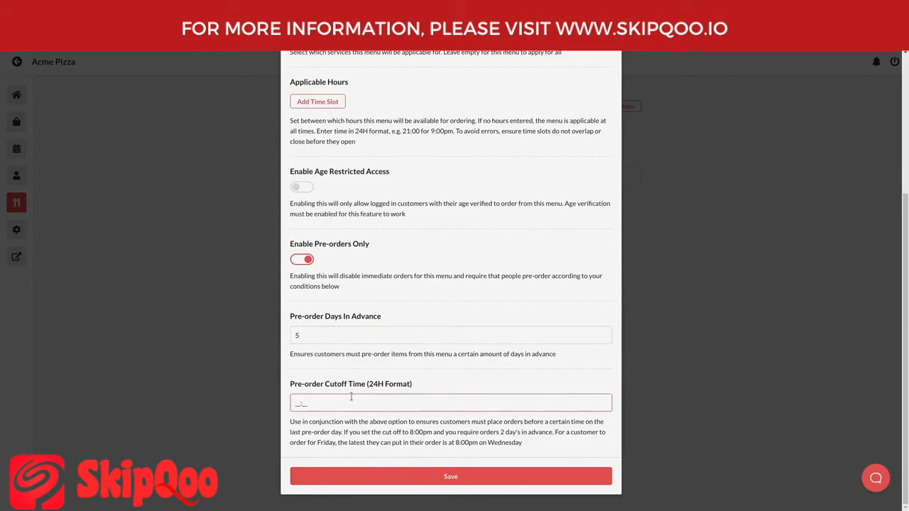
{"action": "type", "text": "2100"}
{"action": "triple_click", "coordinate": [326, 402]}
{"action": "key", "text": "BackSpace"}
{"action": "left_click", "coordinate": [338, 332]}
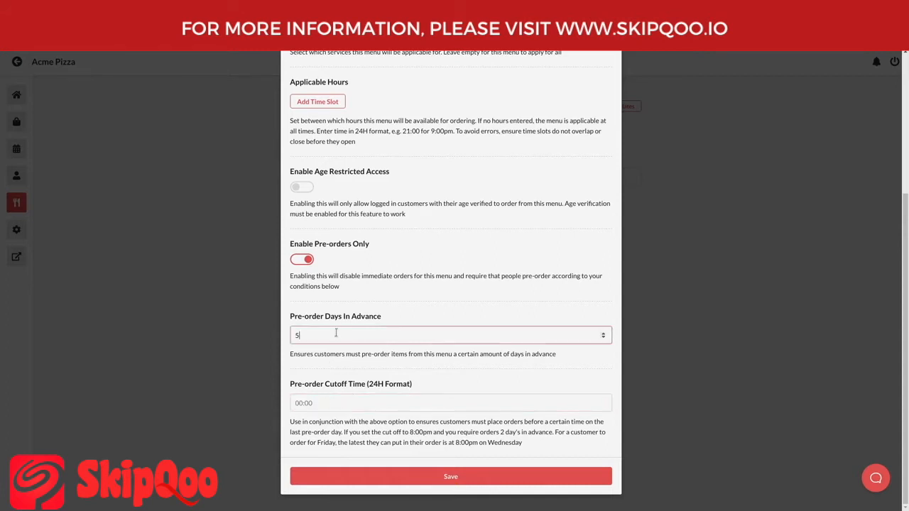
{"action": "key", "text": "BackSpace"}
{"action": "left_click", "coordinate": [303, 259]}
- Rename the new menu to Menu and save it without any conditions
{"action": "scroll", "coordinate": [306, 264], "scroll_direction": "up", "scroll_amount": 5}
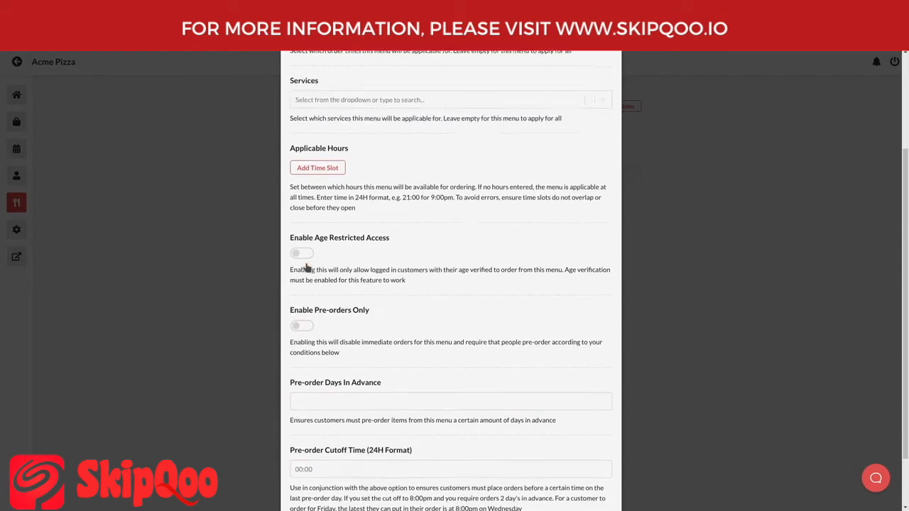
{"action": "left_click", "coordinate": [298, 131]}
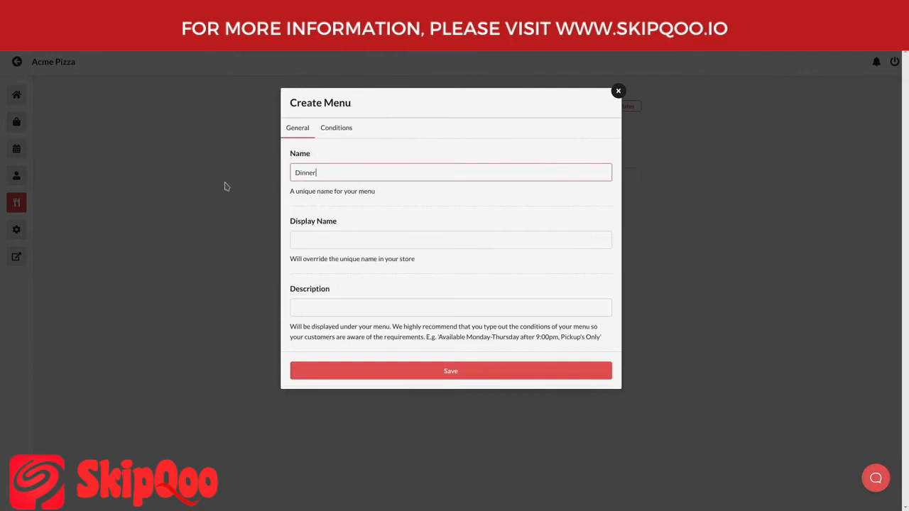
{"action": "key", "text": "ctrl+a"}
{"action": "type", "text": "Menu"}
{"action": "left_click", "coordinate": [491, 369]}
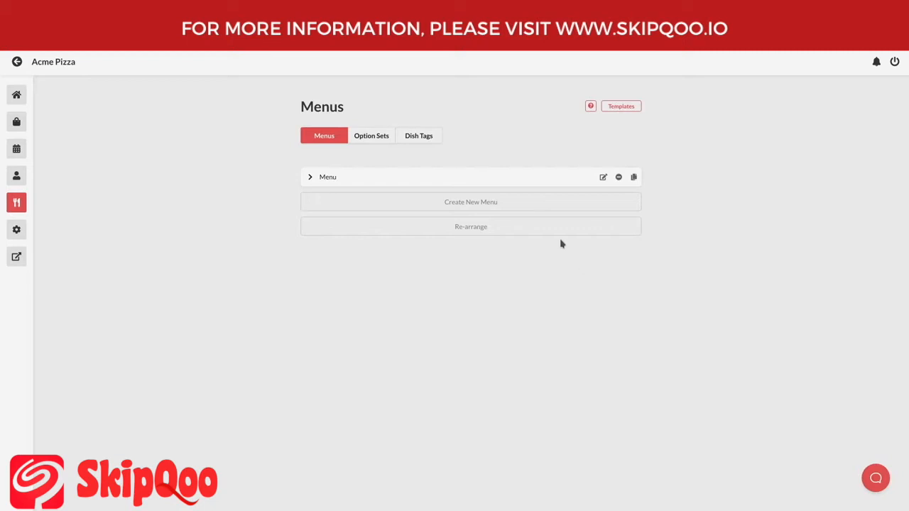
- Create a category named Sandwiches inside the menu, leaving its display name empty
{"action": "left_click", "coordinate": [520, 182]}
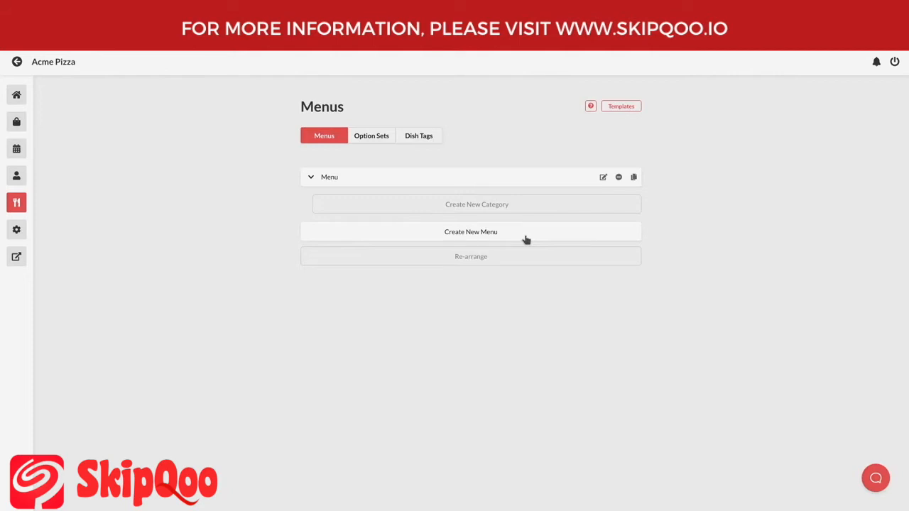
{"action": "left_click", "coordinate": [540, 210]}
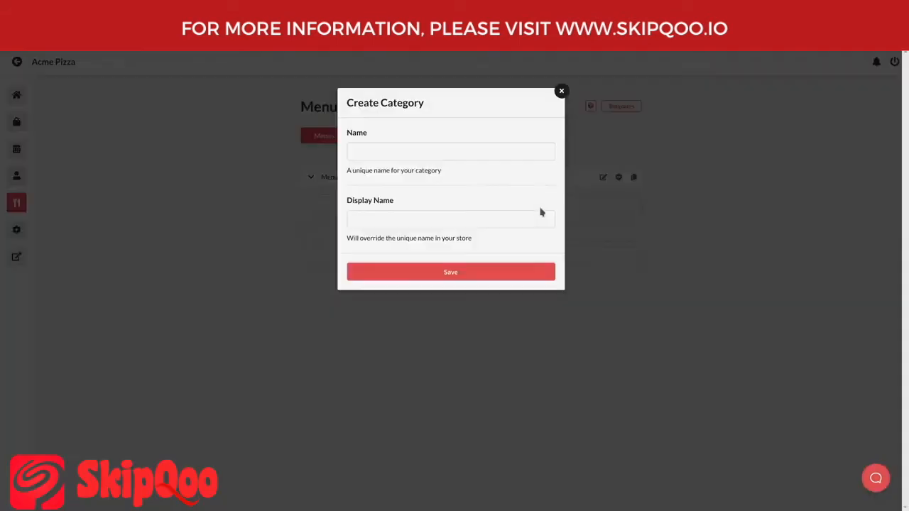
{"action": "left_click", "coordinate": [455, 154]}
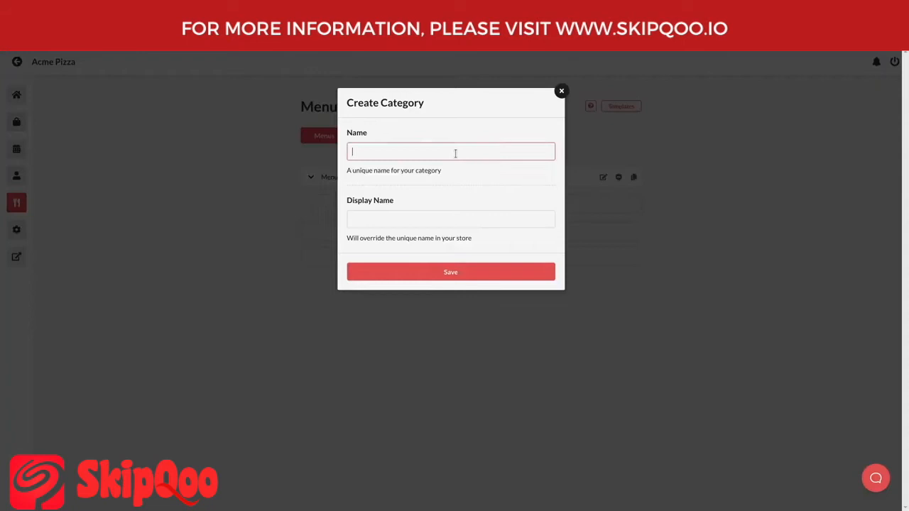
{"action": "type", "text": "Sandwiches"}
{"action": "left_click", "coordinate": [415, 196]}
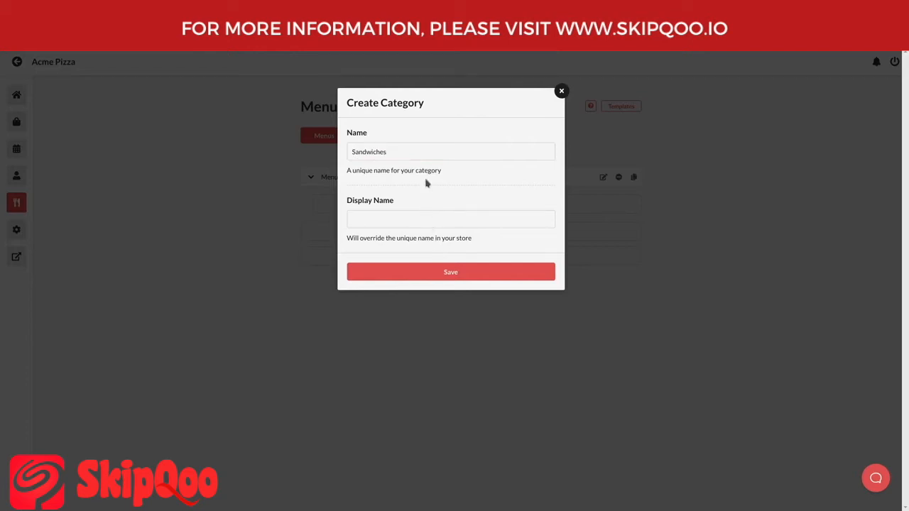
{"action": "left_click", "coordinate": [478, 276]}
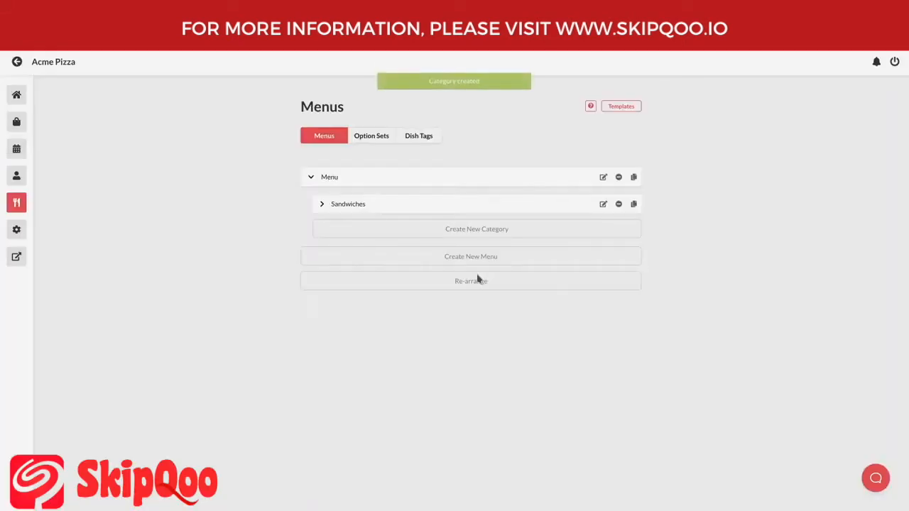
- Add a second category named Pizzas to the menu
{"action": "left_click", "coordinate": [472, 231]}
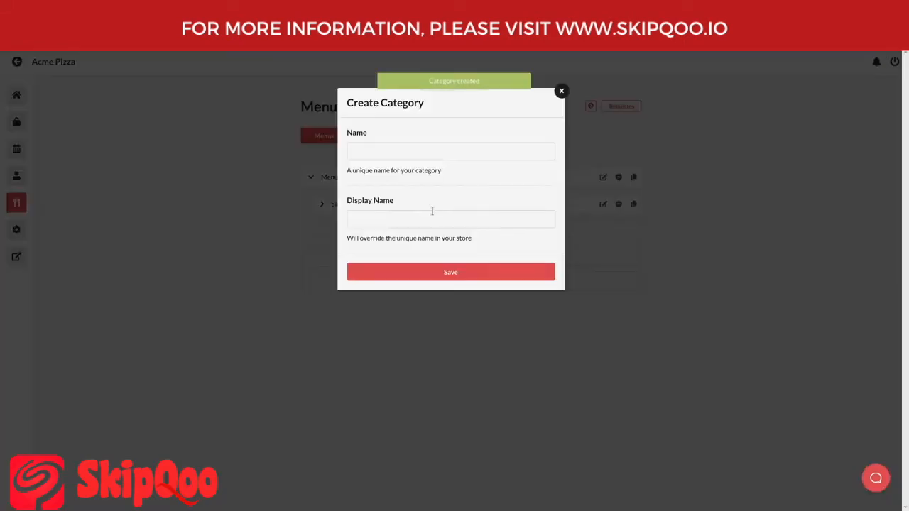
{"action": "left_click", "coordinate": [428, 152]}
{"action": "type", "text": "Pizzas"}
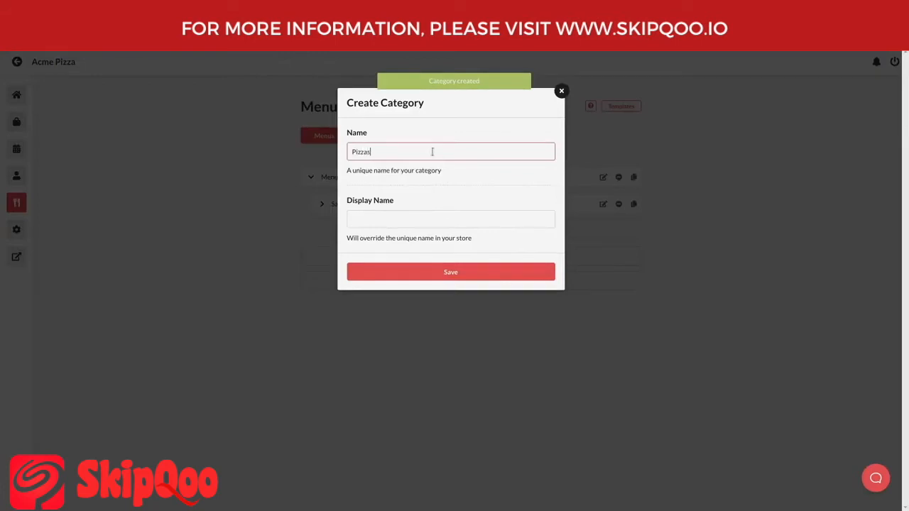
{"action": "left_click", "coordinate": [481, 266]}
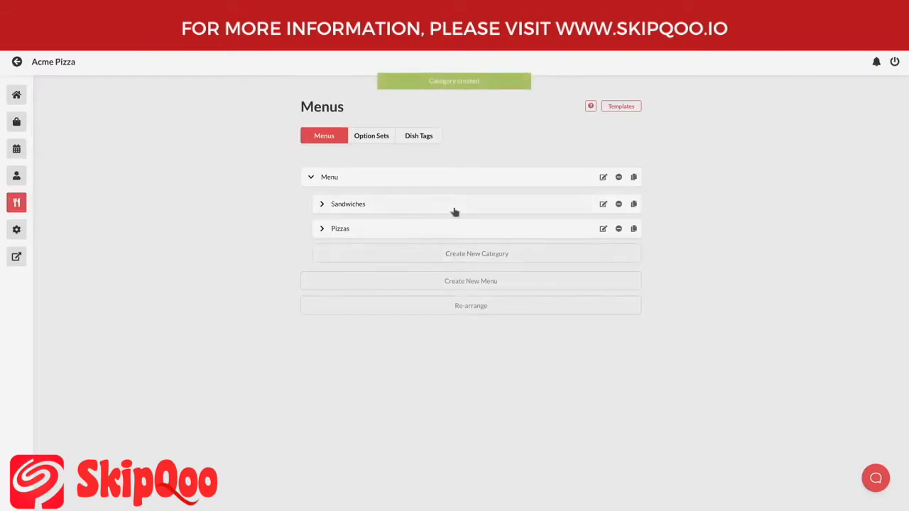
- Start a new standard dish in the Sandwiches category named Ham Sandwich with a price of 9.50
{"action": "left_click", "coordinate": [491, 206]}
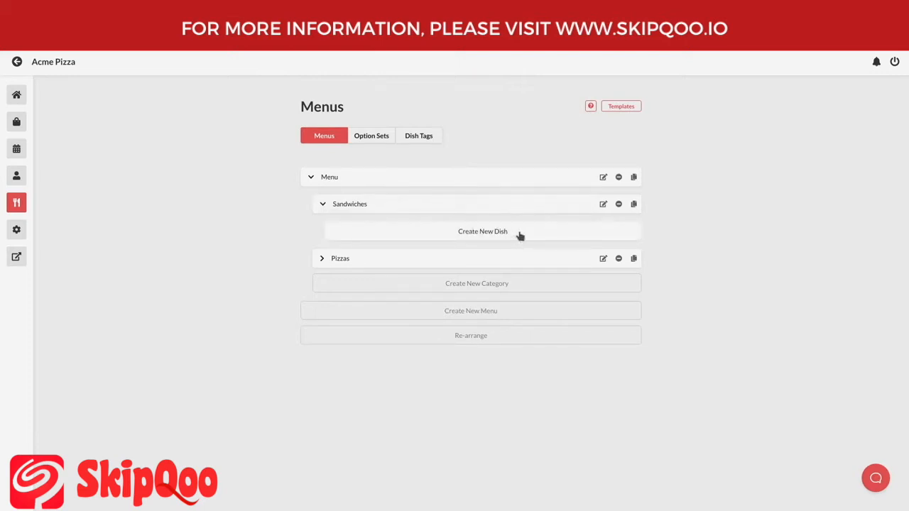
{"action": "left_click", "coordinate": [517, 232]}
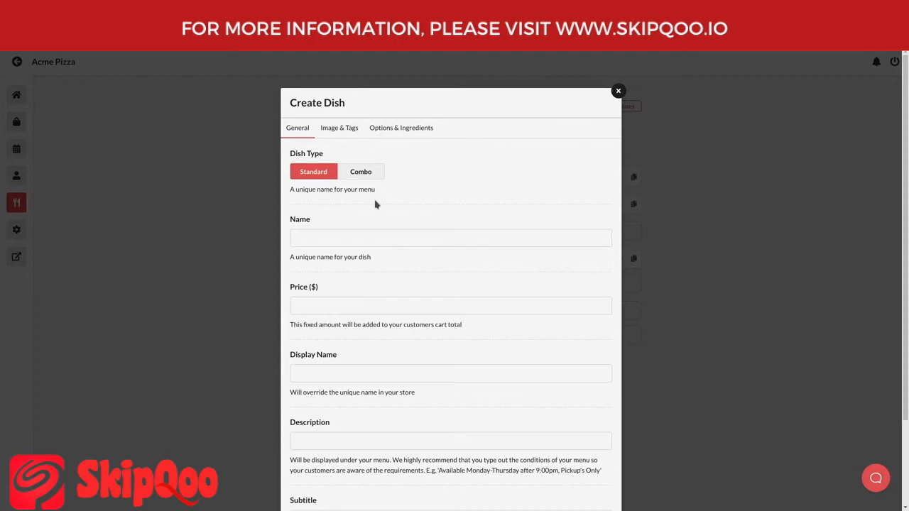
{"action": "left_click", "coordinate": [371, 238]}
{"action": "type", "text": "Ha"}
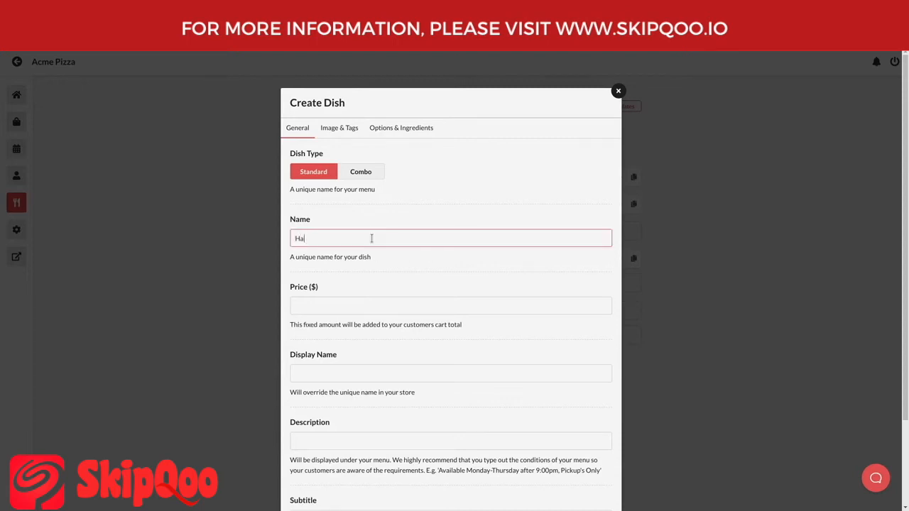
{"action": "type", "text": "m Sandwich"}
{"action": "scroll", "coordinate": [369, 276], "scroll_direction": "down", "scroll_amount": 1}
{"action": "left_click", "coordinate": [369, 277]}
{"action": "type", "text": "9.50"}
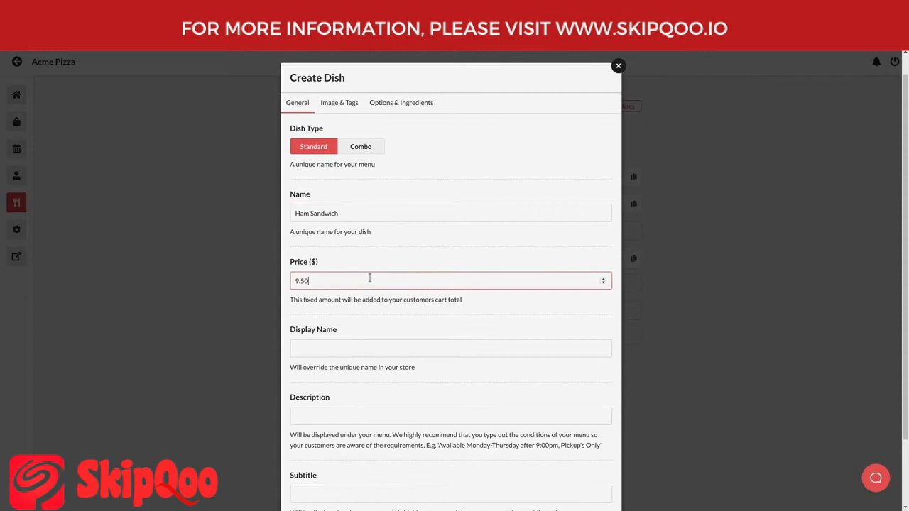
- Describe the ham sandwich as "Amazing bread filled with lots of ham", leave the subtitle empty and save the dish
{"action": "scroll", "coordinate": [376, 284], "scroll_direction": "down", "scroll_amount": 3}
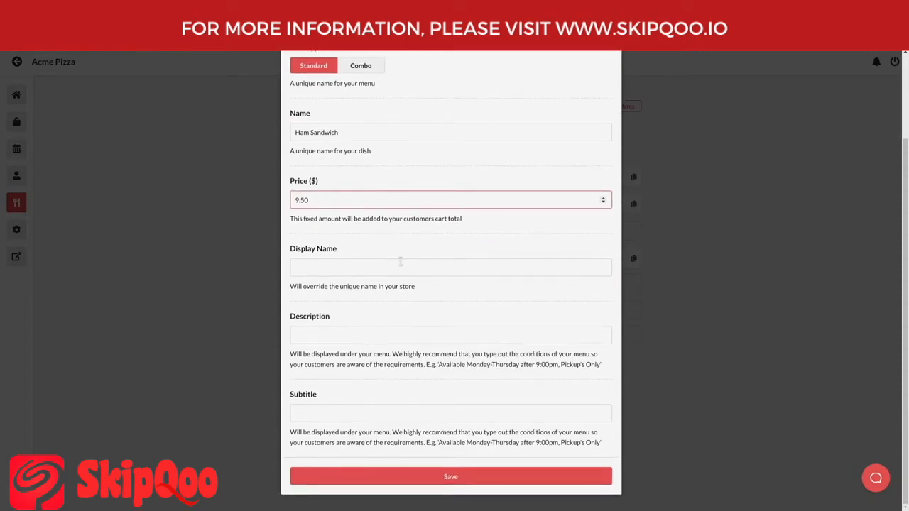
{"action": "left_click", "coordinate": [331, 339]}
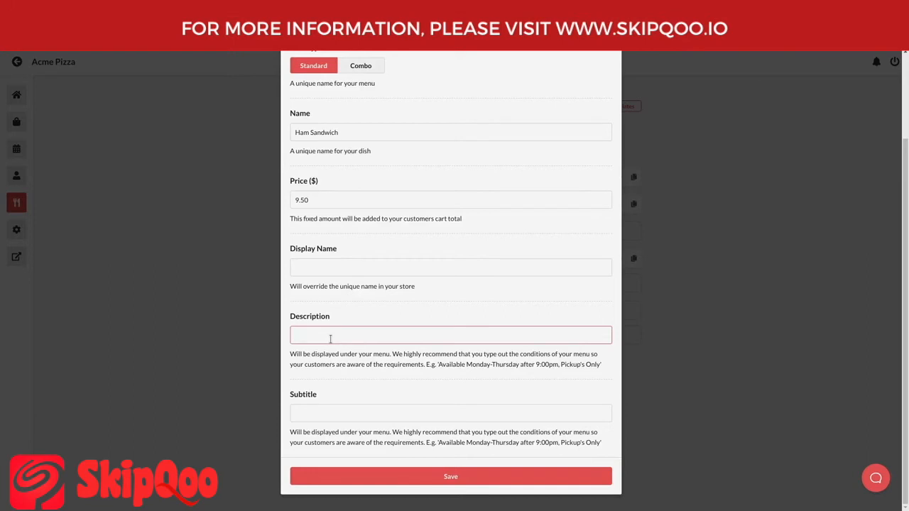
{"action": "type", "text": "Amazing bread filled with lots of ham"}
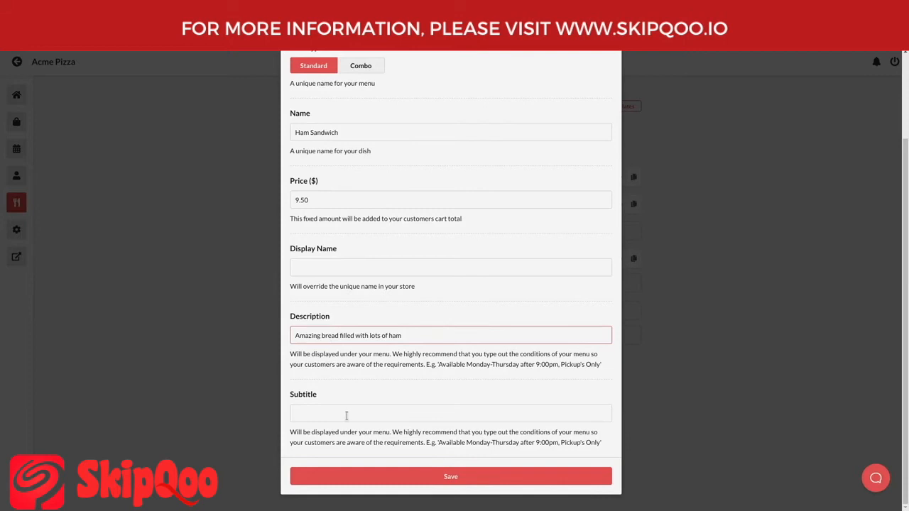
{"action": "left_click", "coordinate": [371, 413]}
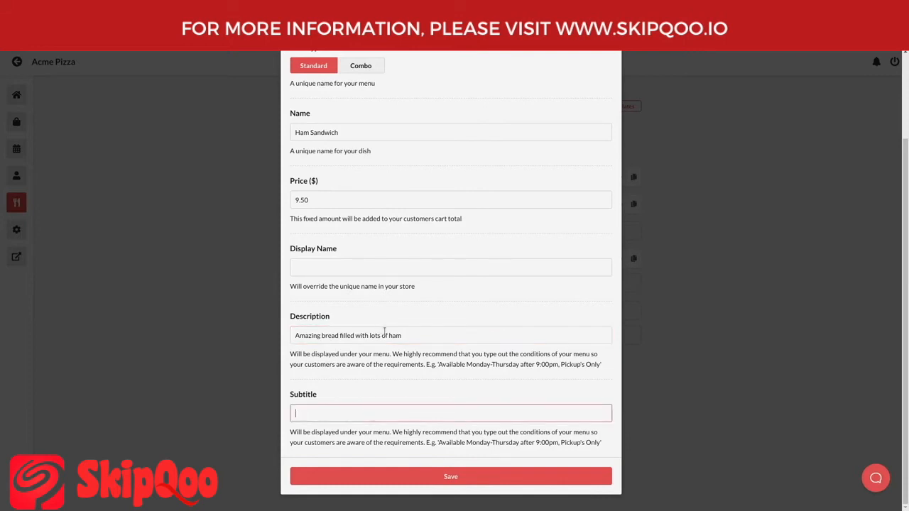
{"action": "left_click", "coordinate": [480, 480]}
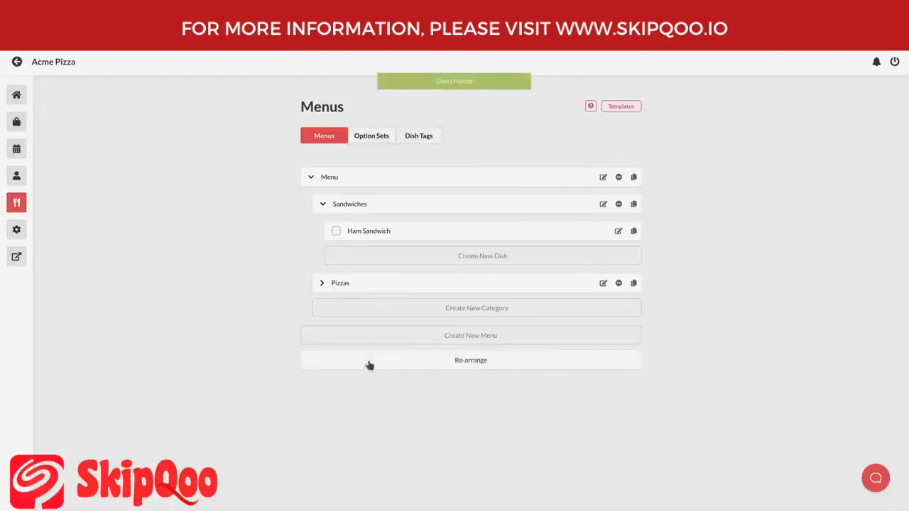
{"action": "left_click", "coordinate": [26, 264]}
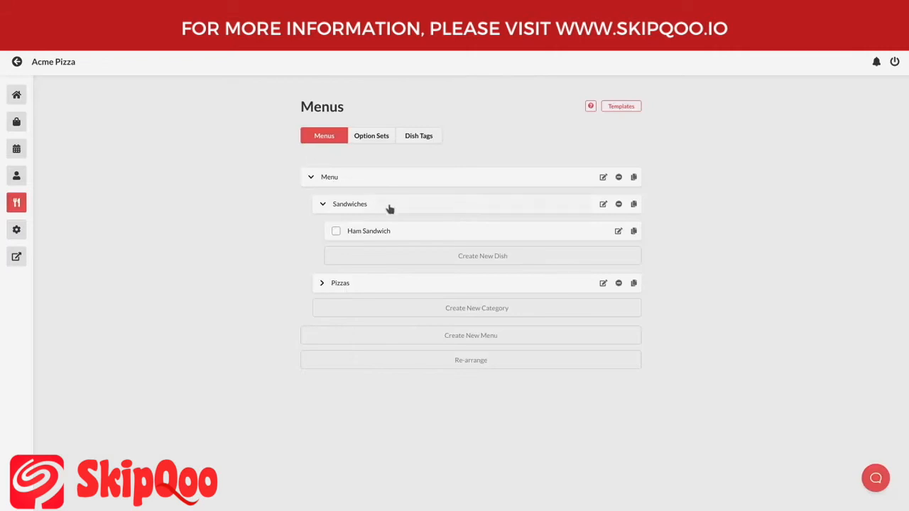
- Start another dish in the Sandwiches category named Grilled Chicken Sandwich with a price of 12.50
{"action": "left_click", "coordinate": [409, 281]}
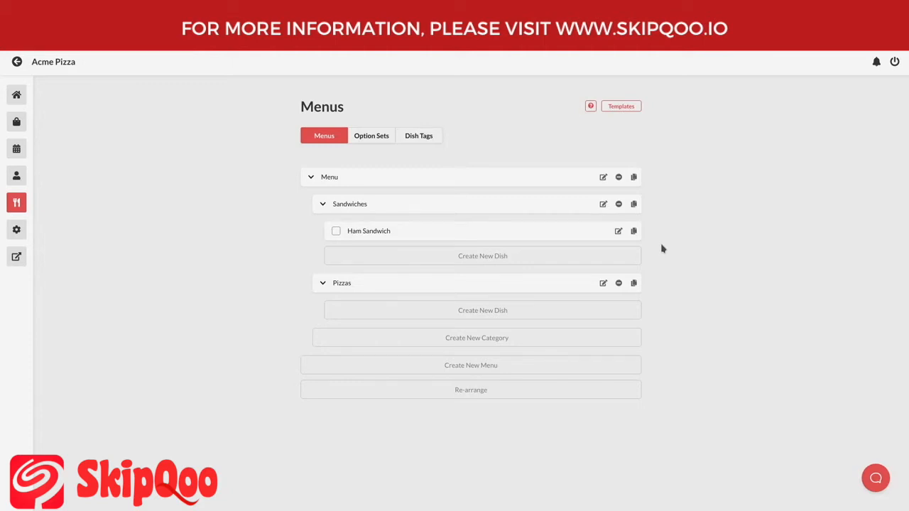
{"action": "left_click", "coordinate": [610, 257]}
{"action": "left_click", "coordinate": [424, 239]}
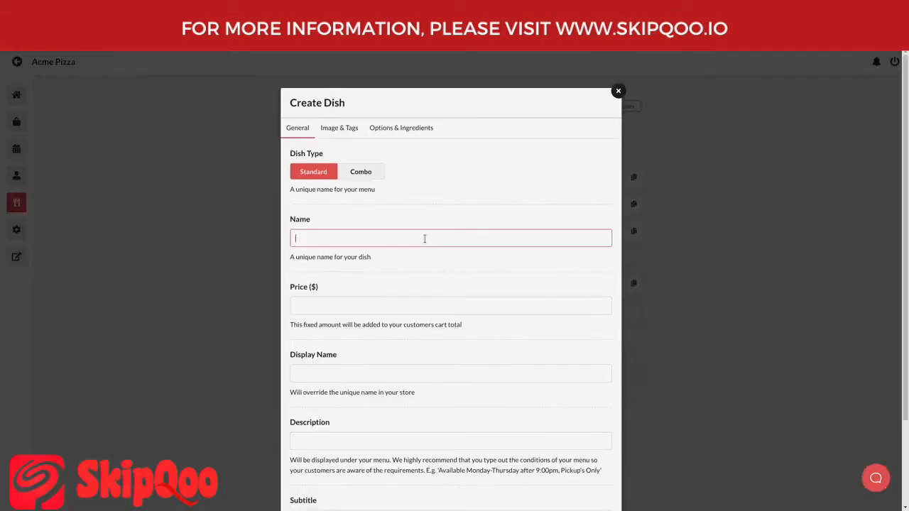
{"action": "type", "text": "Grilled Chicken Sandwich"}
{"action": "key", "text": "Tab"}
{"action": "type", "text": "12.50"}
{"action": "key", "text": "Tab"}
{"action": "key", "text": "Tab"}
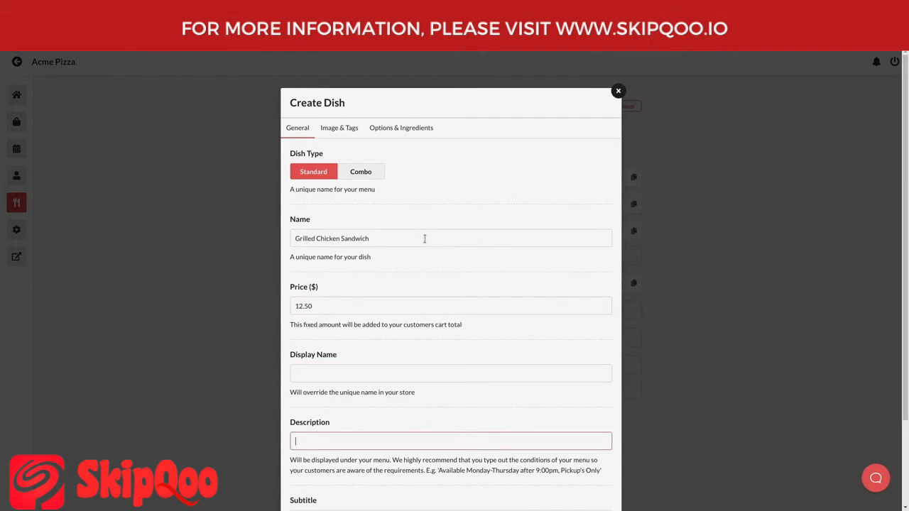
- Set the dish description to "Lots of grilled chicken with lettuce and mayo" and the subtitle to "Most Popular!", then open its image settings
{"action": "type", "text": "Lots of grilled chicken with lettuce and may"}
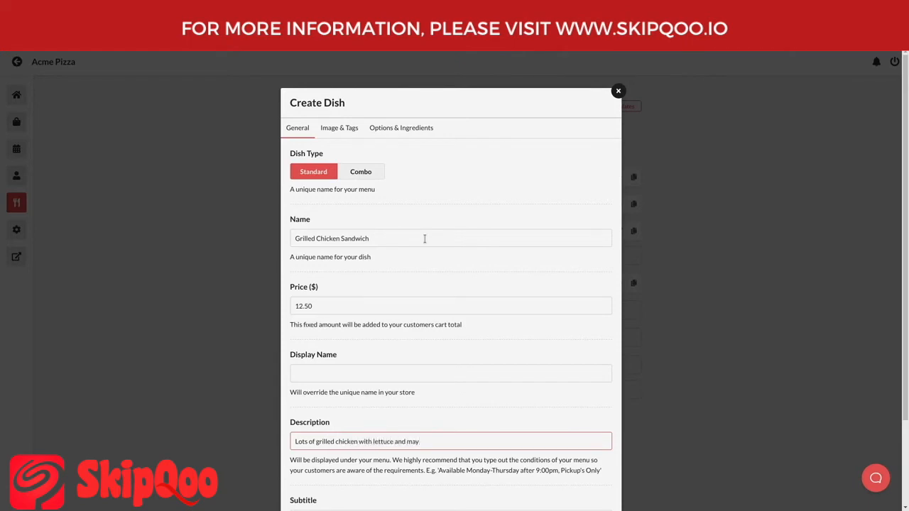
{"action": "type", "text": "o"}
{"action": "key", "text": "Tab"}
{"action": "scroll", "coordinate": [422, 388], "scroll_direction": "down", "scroll_amount": 3}
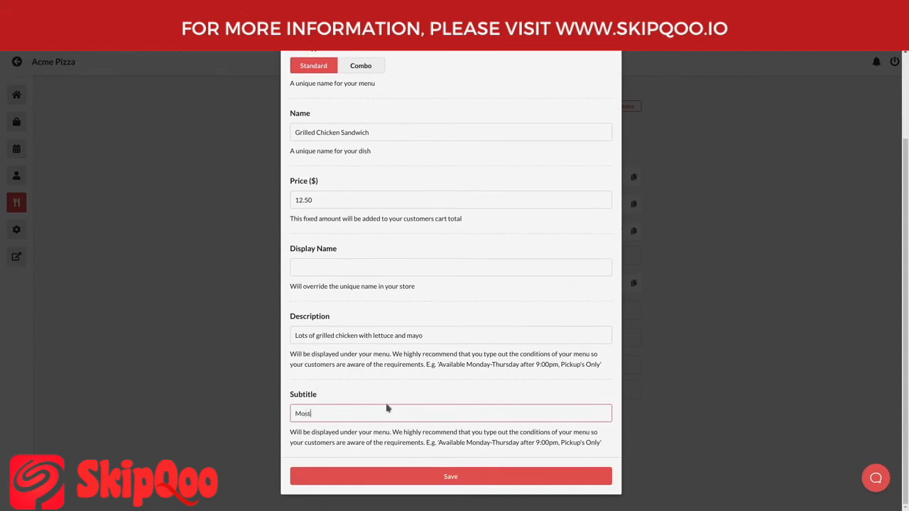
{"action": "type", "text": "Most Popular!"}
{"action": "scroll", "coordinate": [419, 377], "scroll_direction": "up", "scroll_amount": 4}
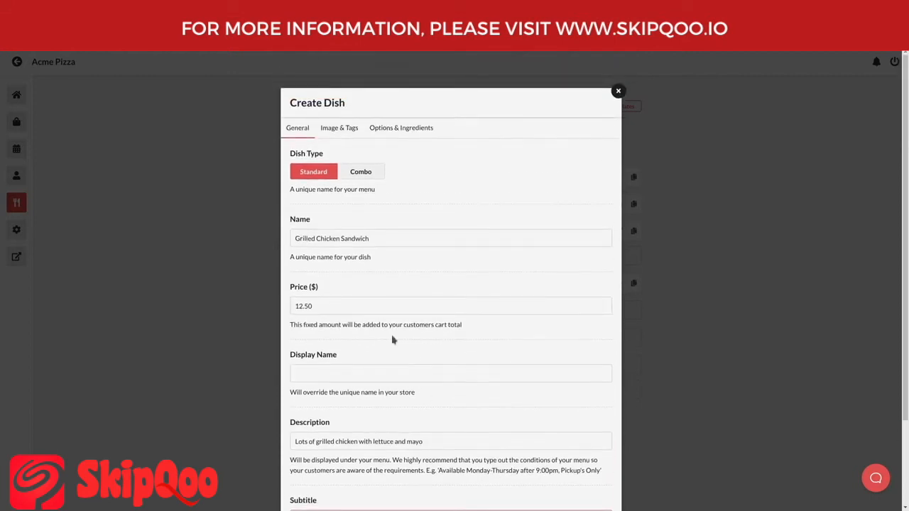
{"action": "left_click", "coordinate": [340, 130]}
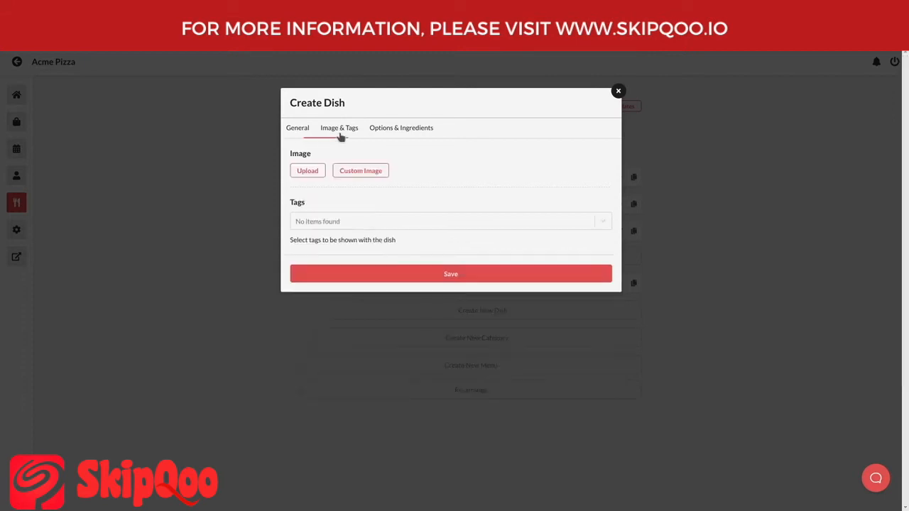
- Try the custom image URL option for the dish and switch back to the normal image
{"action": "left_click", "coordinate": [384, 173]}
{"action": "left_click", "coordinate": [311, 171]}
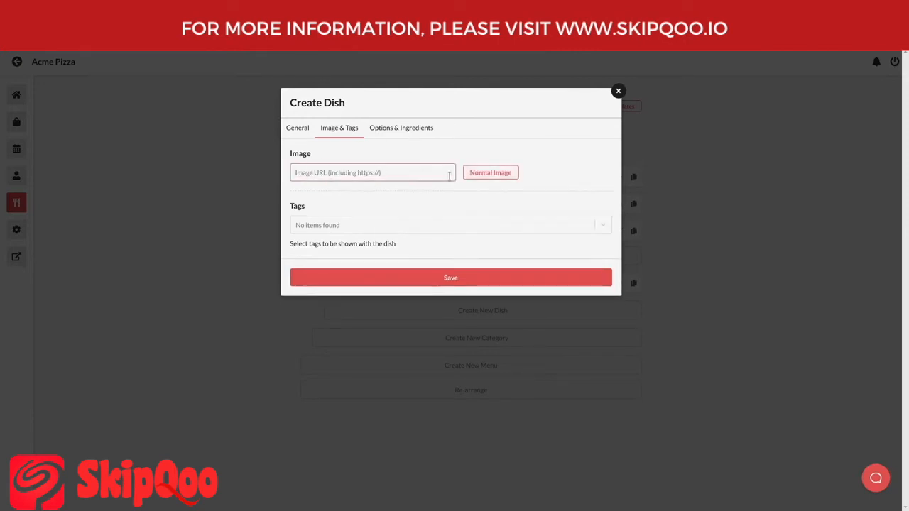
{"action": "left_click", "coordinate": [512, 178]}
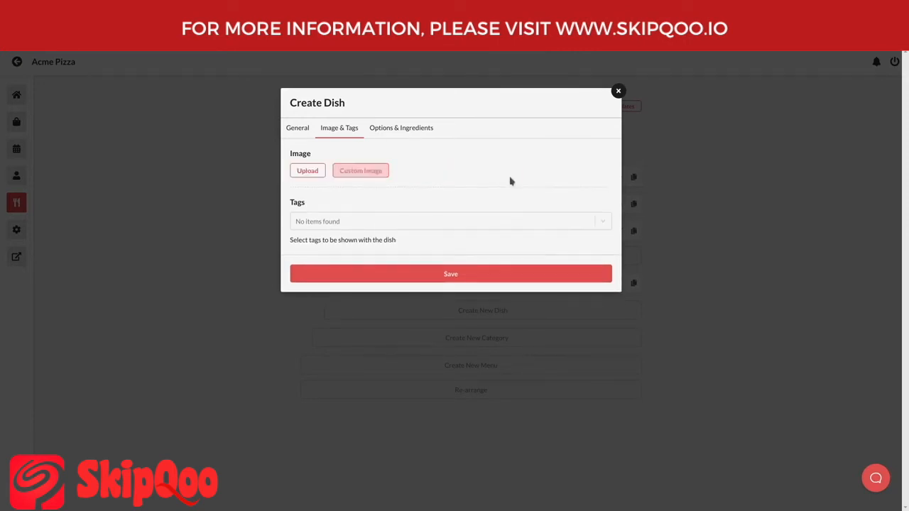
- Upload the local file "grill - chicken sandwich.jpg" as the dish image
{"action": "left_click", "coordinate": [308, 171]}
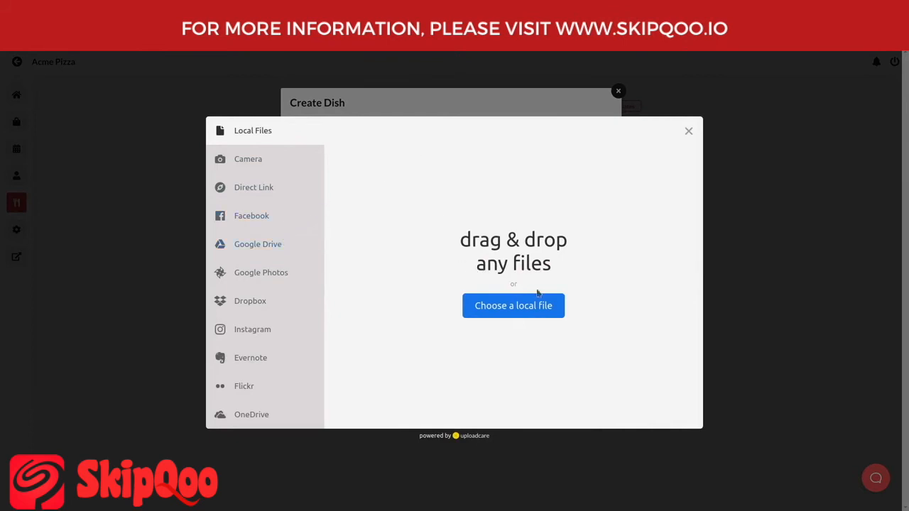
{"action": "left_click", "coordinate": [547, 310]}
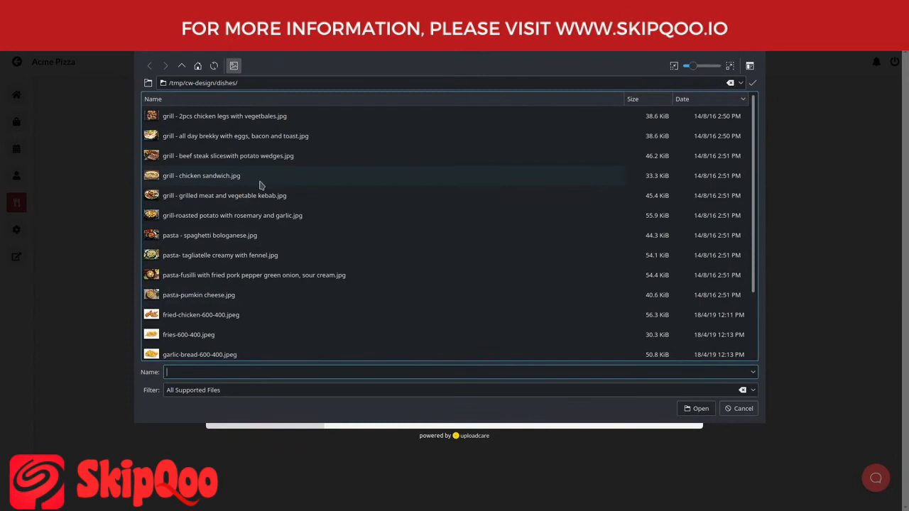
{"action": "left_click", "coordinate": [281, 180]}
{"action": "double_click", "coordinate": [281, 180]}
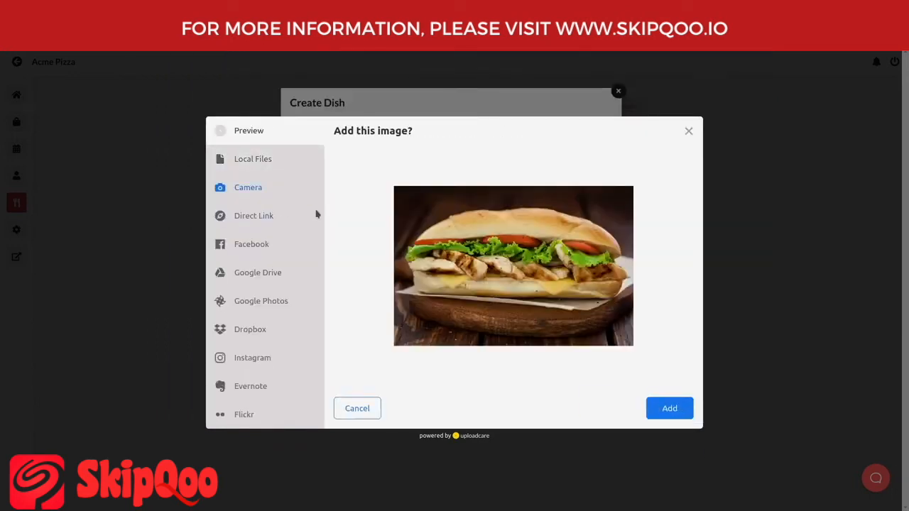
{"action": "left_click", "coordinate": [686, 413]}
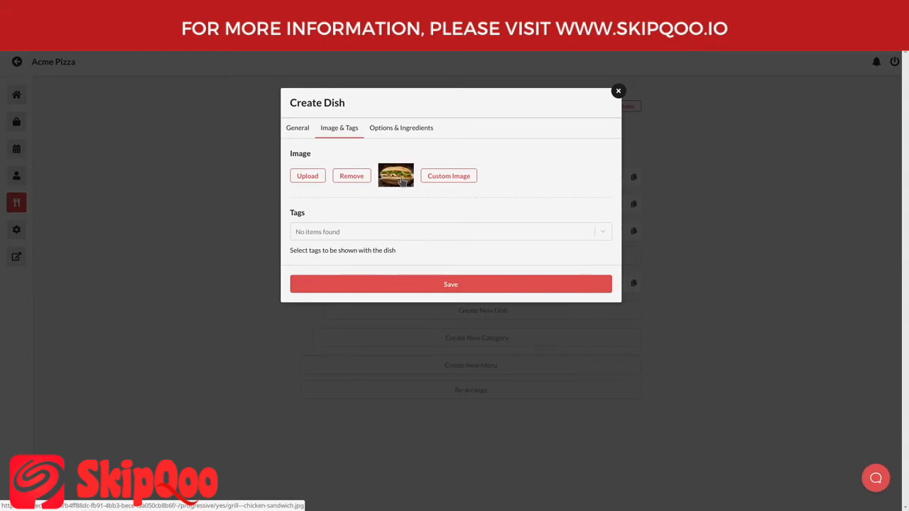
- Add the removable ingredients Grilled Chicken, Lettuce and Mayo to the dish and save it
{"action": "left_click", "coordinate": [402, 132]}
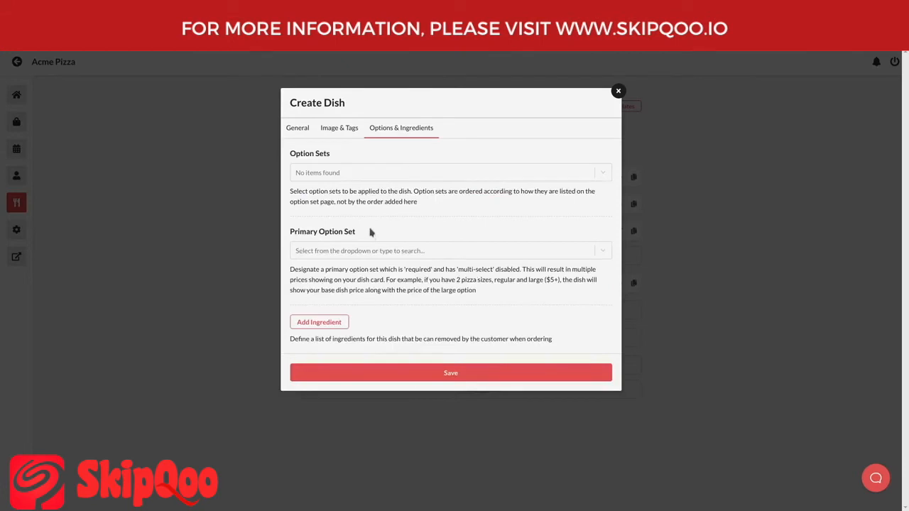
{"action": "left_click", "coordinate": [346, 327]}
{"action": "left_click", "coordinate": [364, 345]}
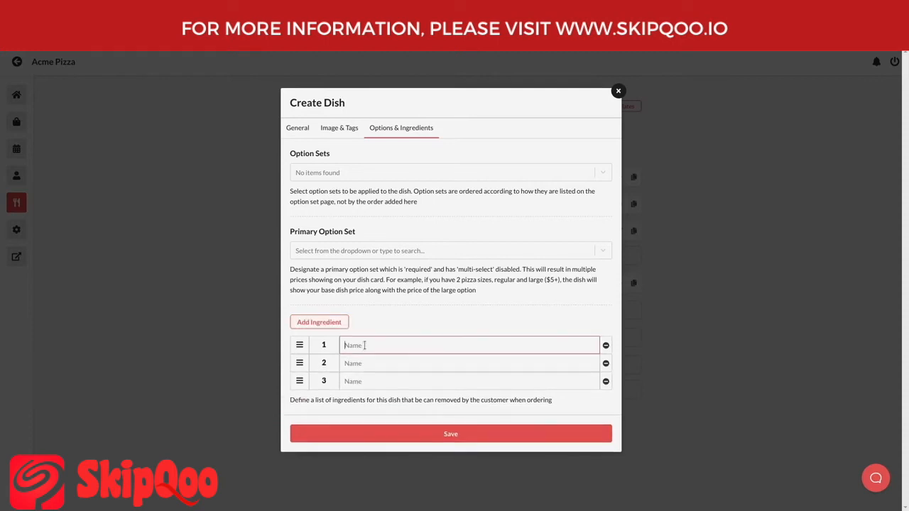
{"action": "type", "text": "Grilled Chicken"}
{"action": "key", "text": "Tab"}
{"action": "type", "text": "Let"}
{"action": "key", "text": "Tab"}
{"action": "type", "text": "Ma"}
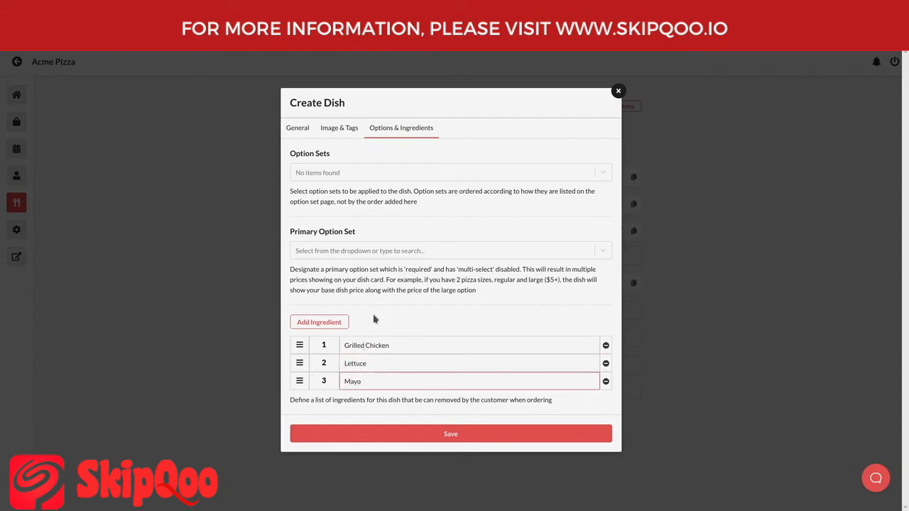
{"action": "left_click", "coordinate": [445, 434]}
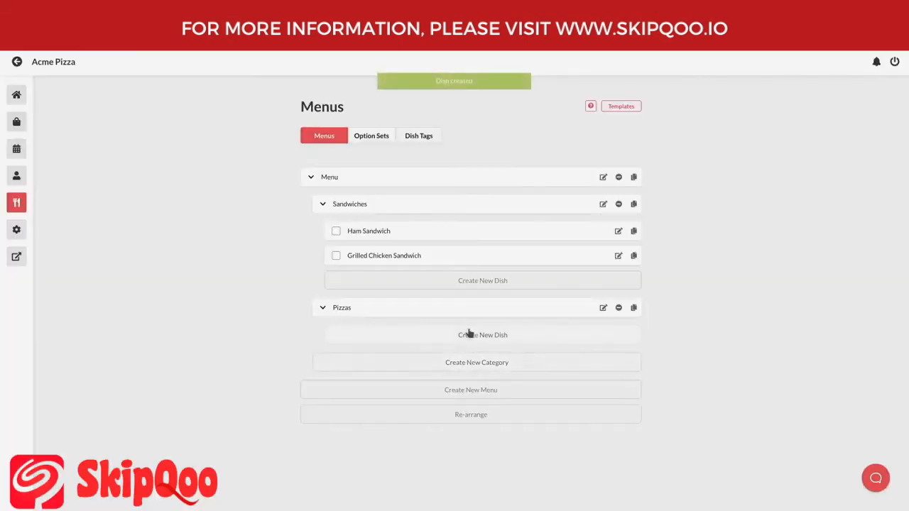
- Start a new dish in the Pizzas category named "Veggie Pizza" with a price of $9.95
{"action": "left_click", "coordinate": [558, 343]}
{"action": "left_click", "coordinate": [391, 235]}
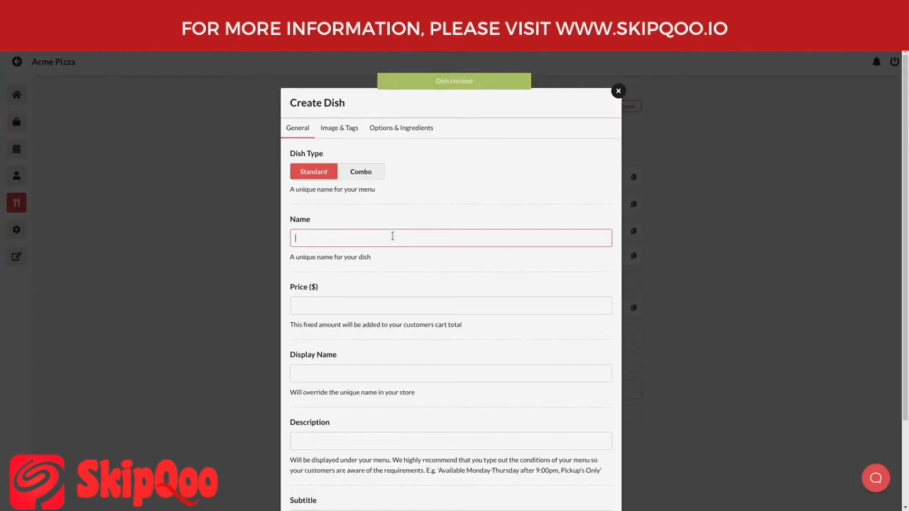
{"action": "type", "text": "Veggie Pizza"}
{"action": "key", "text": "Tab"}
{"action": "type", "text": "9.95"}
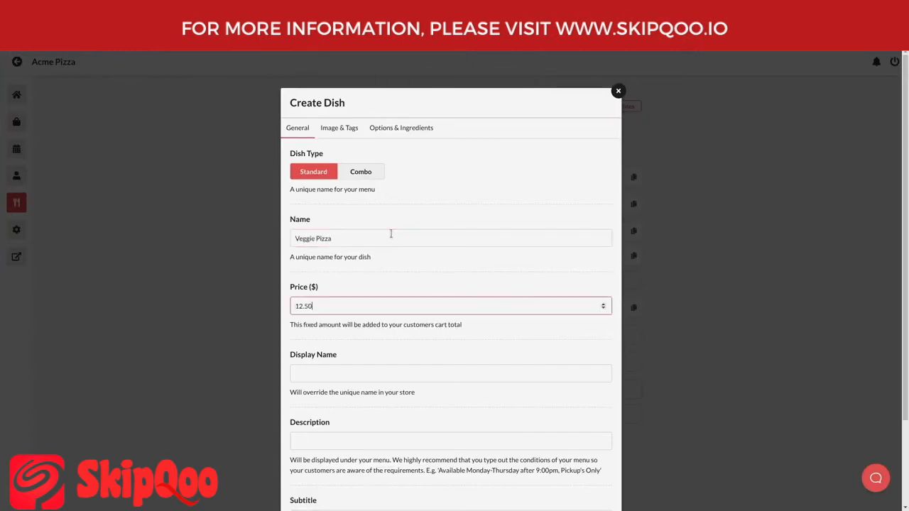
- Set the dish description to "Onion and tomato with herbs"
{"action": "scroll", "coordinate": [389, 292], "scroll_direction": "down", "scroll_amount": 2}
{"action": "left_click", "coordinate": [375, 331]}
{"action": "type", "text": "Onion and tomato on a"}
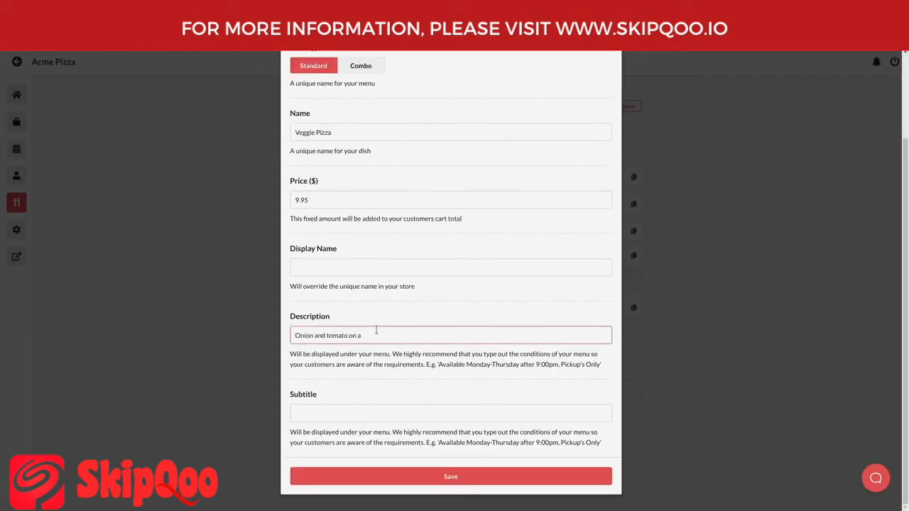
{"action": "type", "text": "th herbs"}
- Upload a local pizza picture as the dish image, add the removable ingredients Onion and Tomato, and save the dish
{"action": "scroll", "coordinate": [376, 330], "scroll_direction": "up", "scroll_amount": 3}
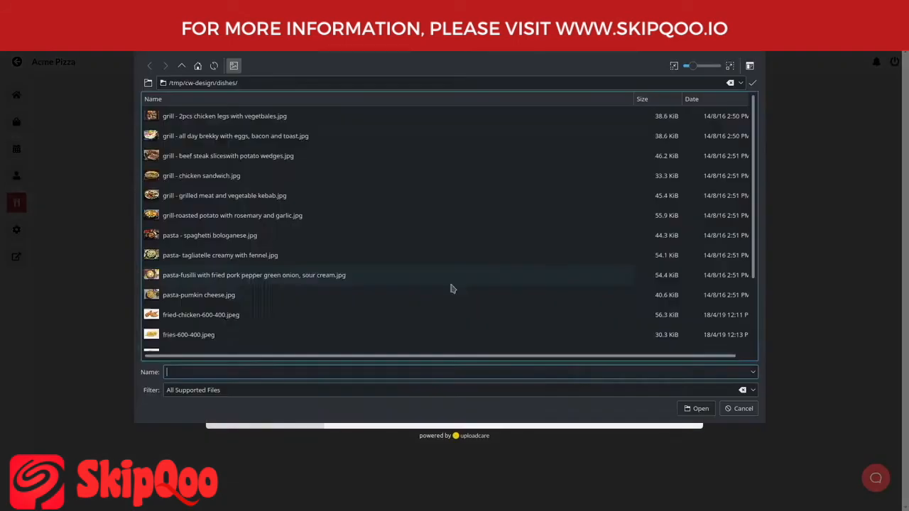
{"action": "scroll", "coordinate": [450, 288], "scroll_direction": "down", "scroll_amount": 2}
{"action": "double_click", "coordinate": [239, 201]}
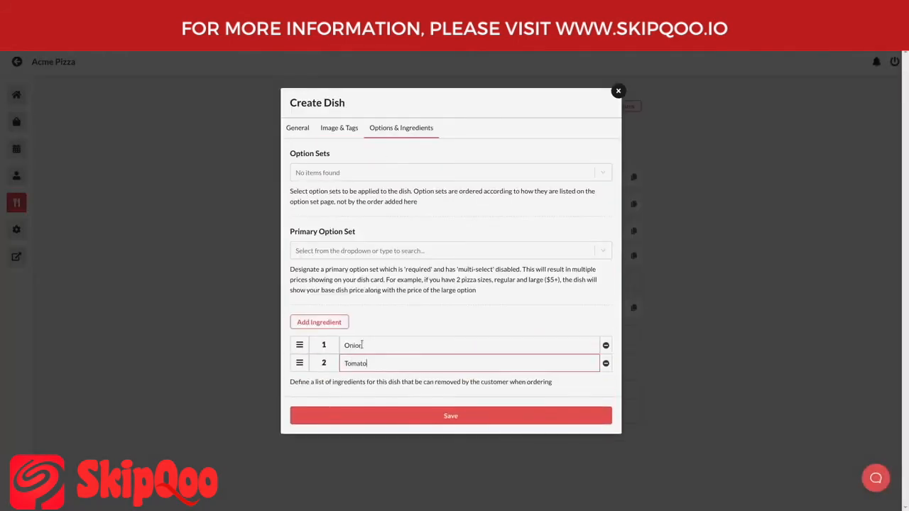
{"action": "left_click", "coordinate": [436, 414]}
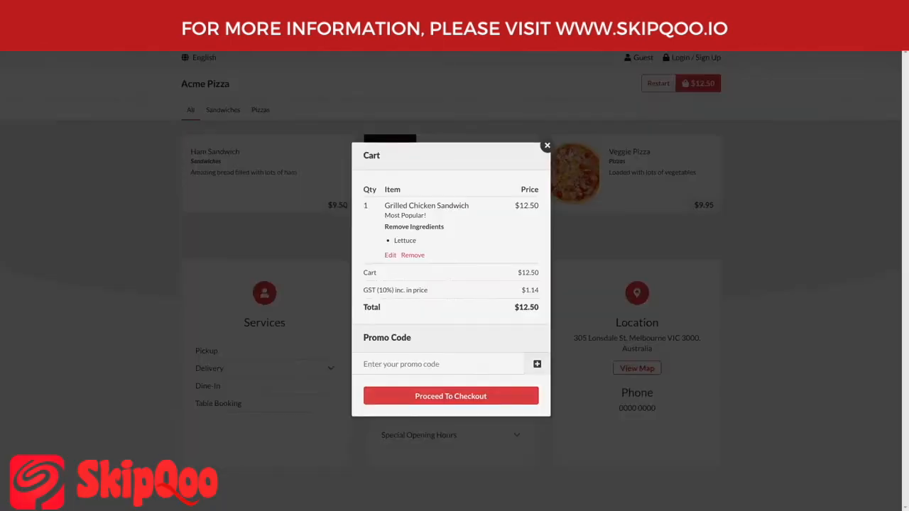
- Reload the Acme Pizza storefront and view the Sandwiches and Pizzas categories before returning to all dishes
{"action": "key", "text": "F5"}
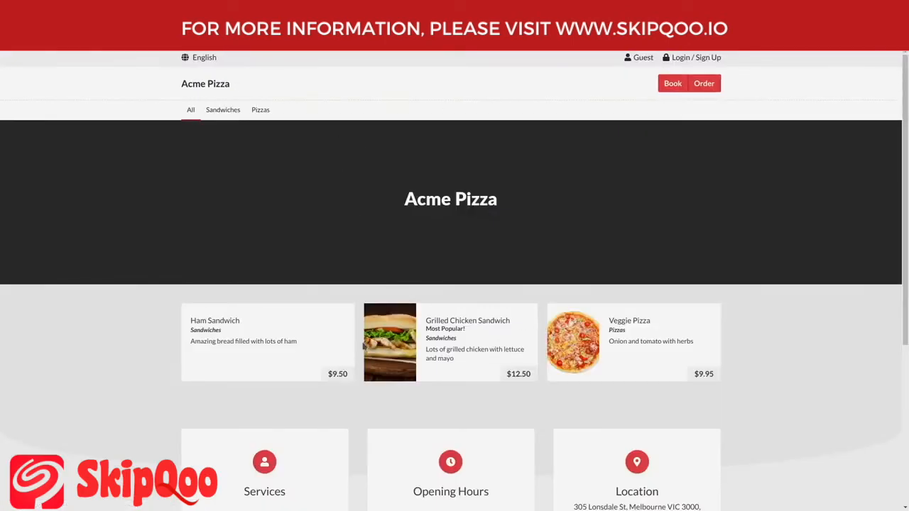
{"action": "left_click", "coordinate": [222, 115]}
{"action": "left_click", "coordinate": [260, 113]}
{"action": "left_click", "coordinate": [215, 114]}
{"action": "left_click", "coordinate": [187, 118]}
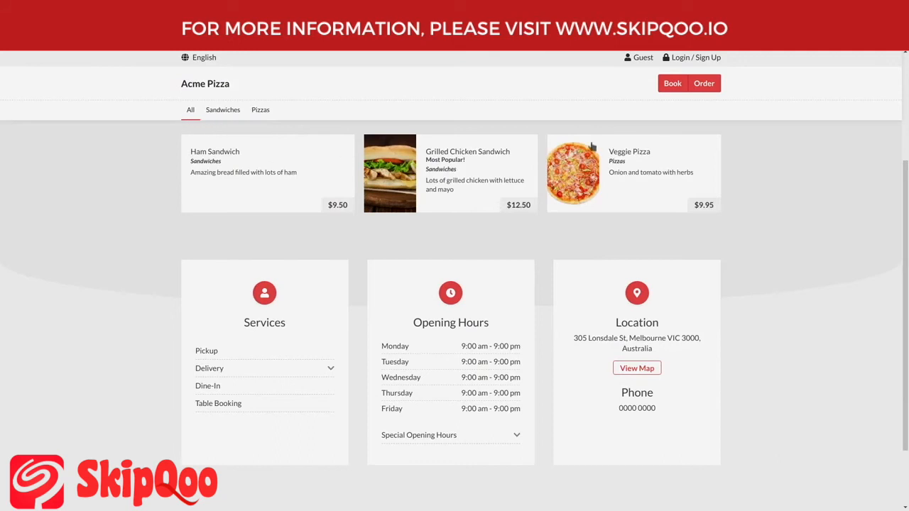
- Start a Pickup order for now in the storefront
{"action": "left_click", "coordinate": [695, 90]}
{"action": "left_click", "coordinate": [357, 286]}
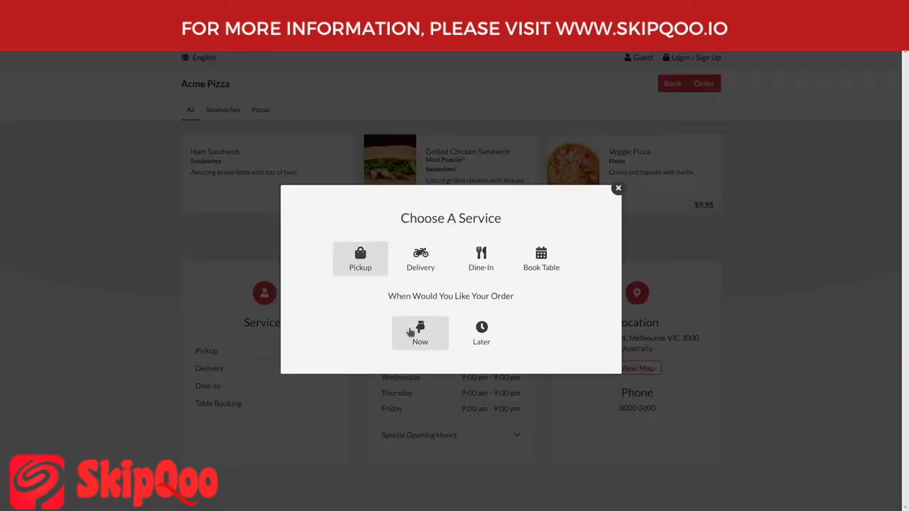
{"action": "left_click", "coordinate": [418, 330]}
{"action": "left_click", "coordinate": [449, 361]}
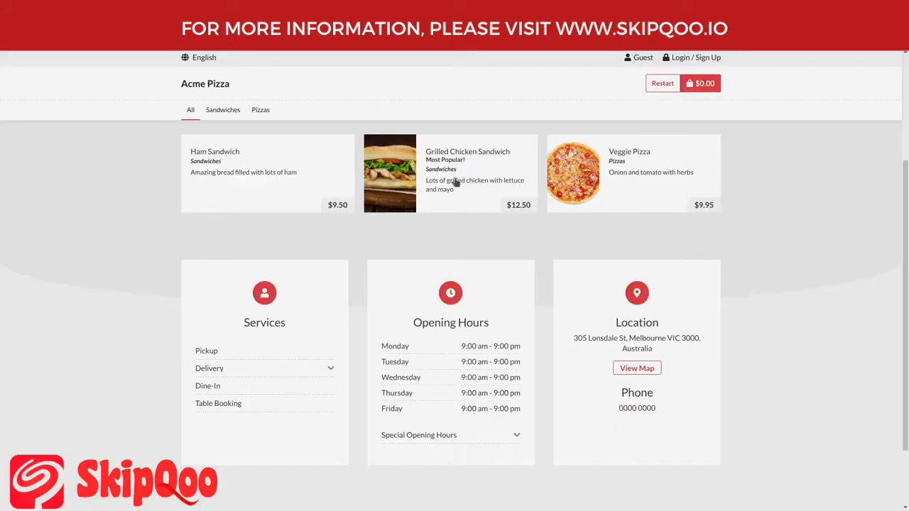
- Add one Grilled Chicken Sandwich without Grilled Chicken and Lettuce to the cart, and review the cart
{"action": "left_click", "coordinate": [456, 183]}
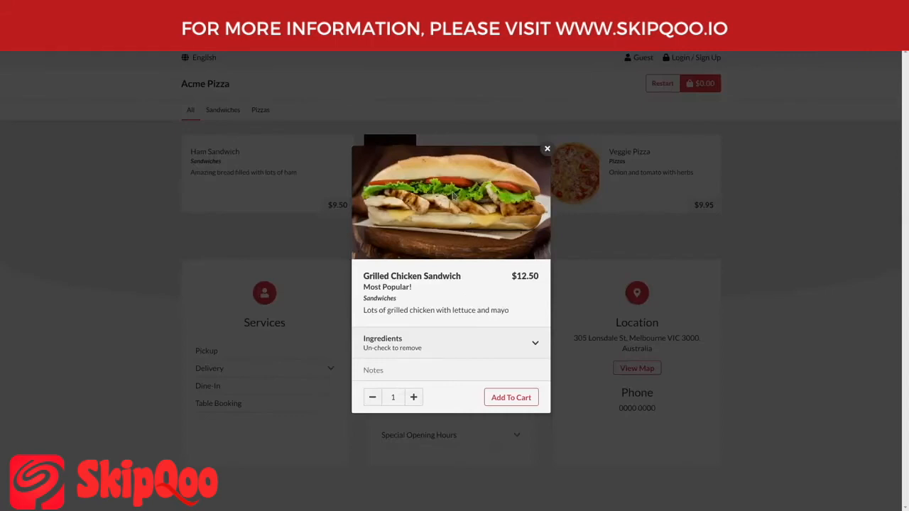
{"action": "left_click", "coordinate": [497, 344]}
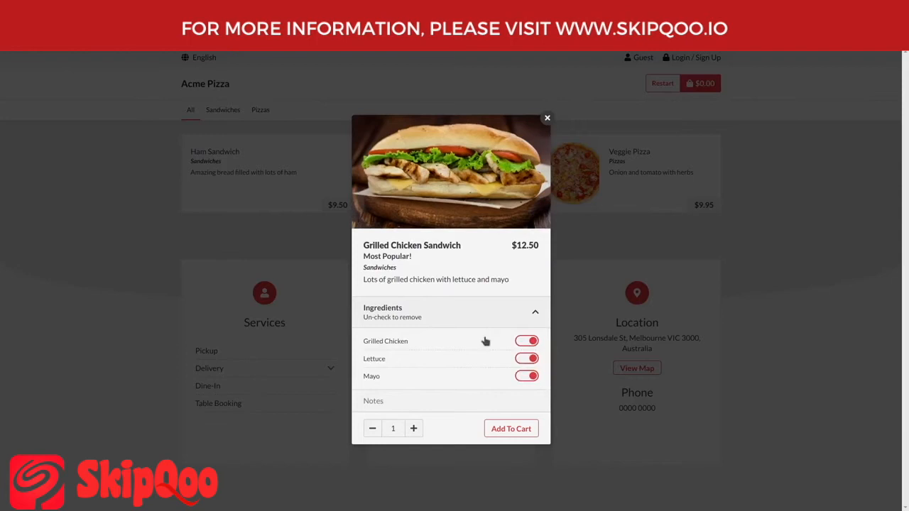
{"action": "left_click", "coordinate": [490, 345]}
{"action": "left_click", "coordinate": [490, 363]}
{"action": "left_click", "coordinate": [524, 428]}
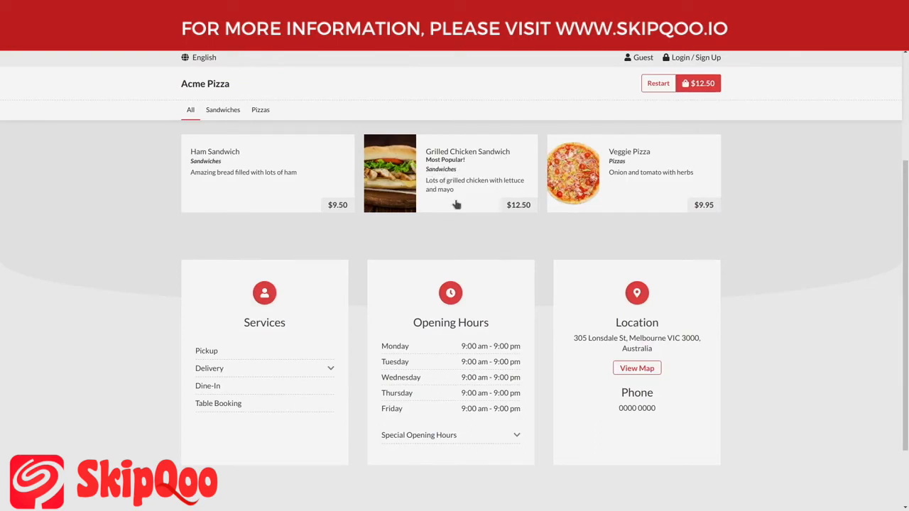
{"action": "left_click", "coordinate": [703, 86]}
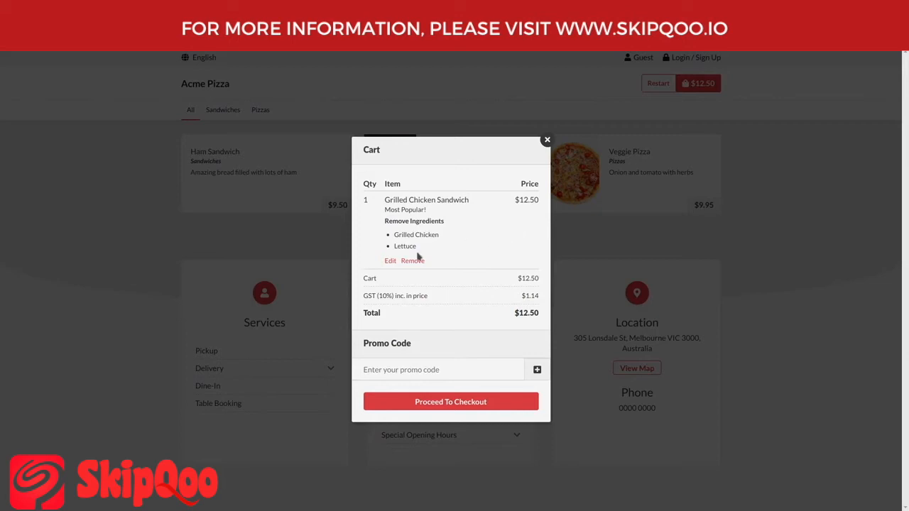
{"action": "left_click", "coordinate": [142, 191]}
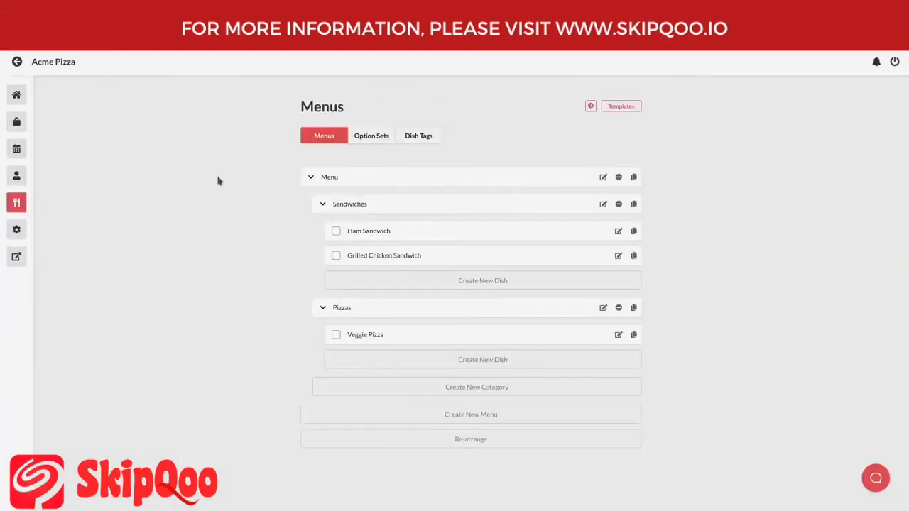
- Try selecting several dishes in the Menus page, keep only Ham Sandwich selected and mark it as No Stock
{"action": "left_click", "coordinate": [336, 231]}
{"action": "left_click", "coordinate": [336, 255]}
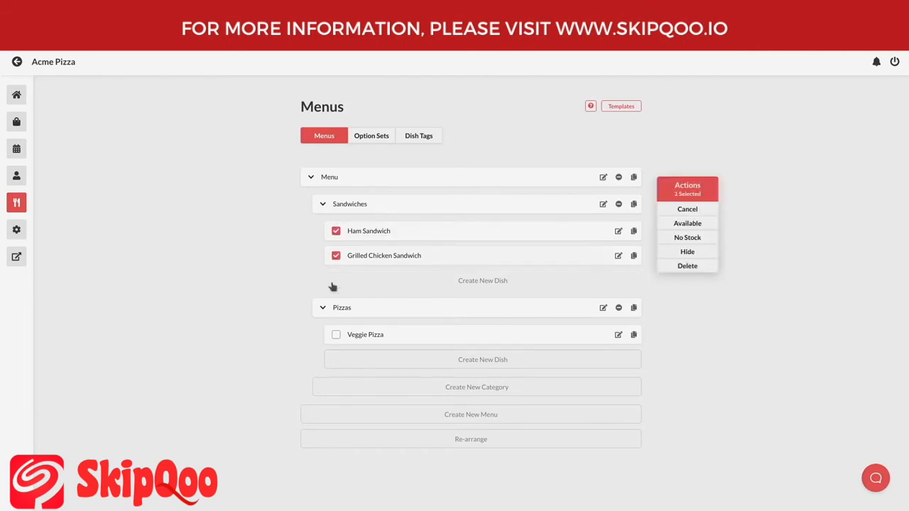
{"action": "left_click", "coordinate": [336, 335]}
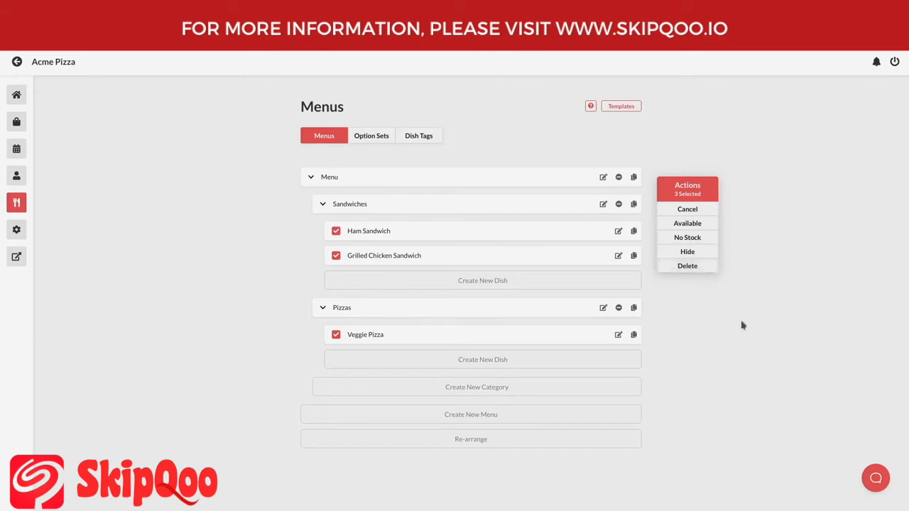
{"action": "left_click", "coordinate": [335, 255]}
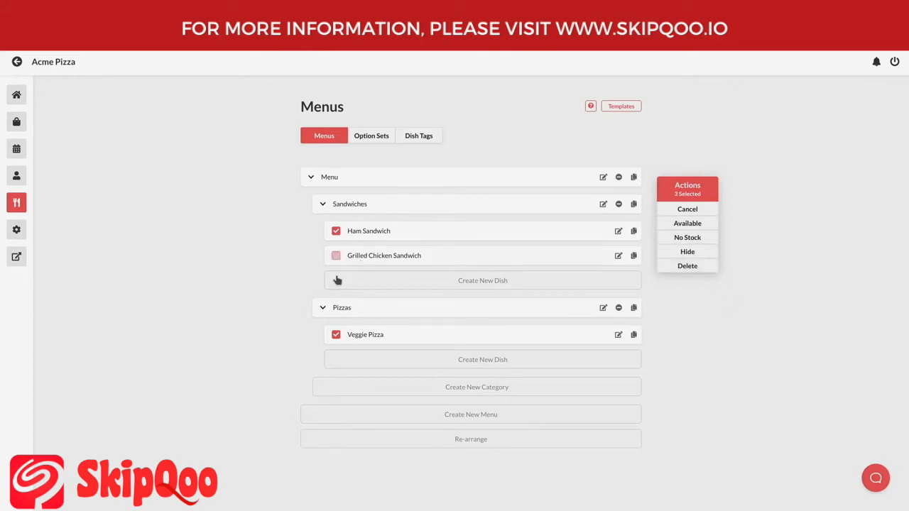
{"action": "left_click", "coordinate": [336, 335]}
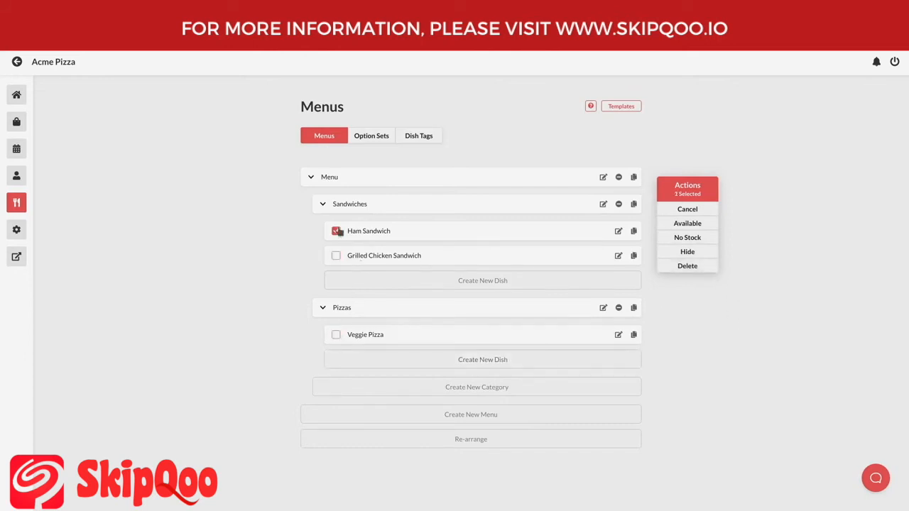
{"action": "left_click", "coordinate": [709, 241]}
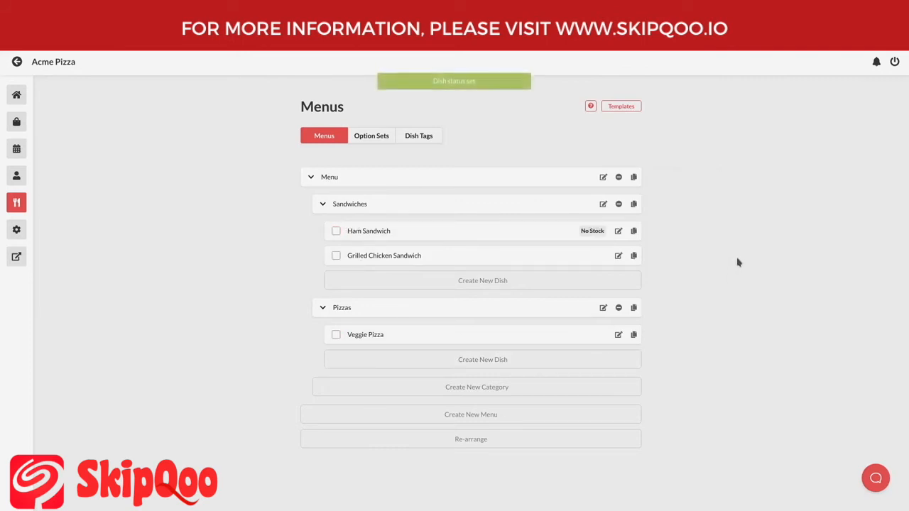
- Set the Ham Sandwich back to Available
{"action": "left_click", "coordinate": [135, 13]}
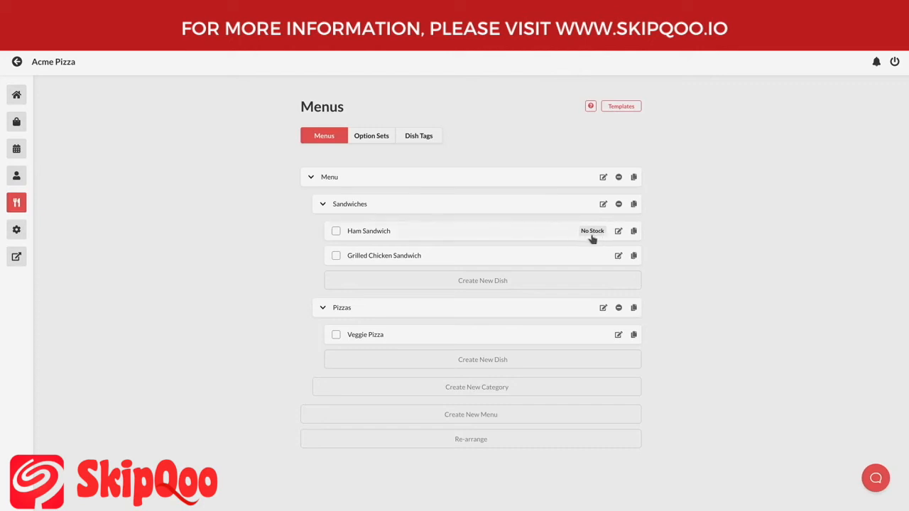
{"action": "left_click", "coordinate": [336, 232]}
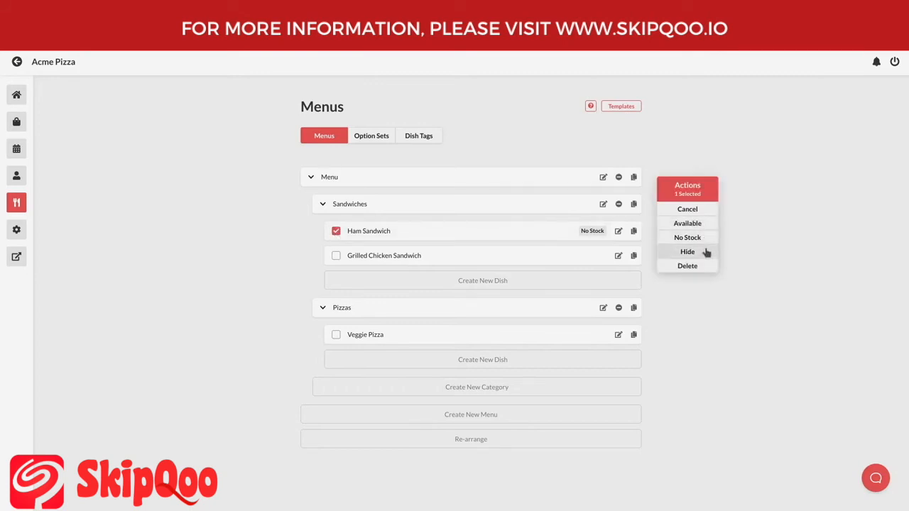
{"action": "left_click", "coordinate": [701, 225]}
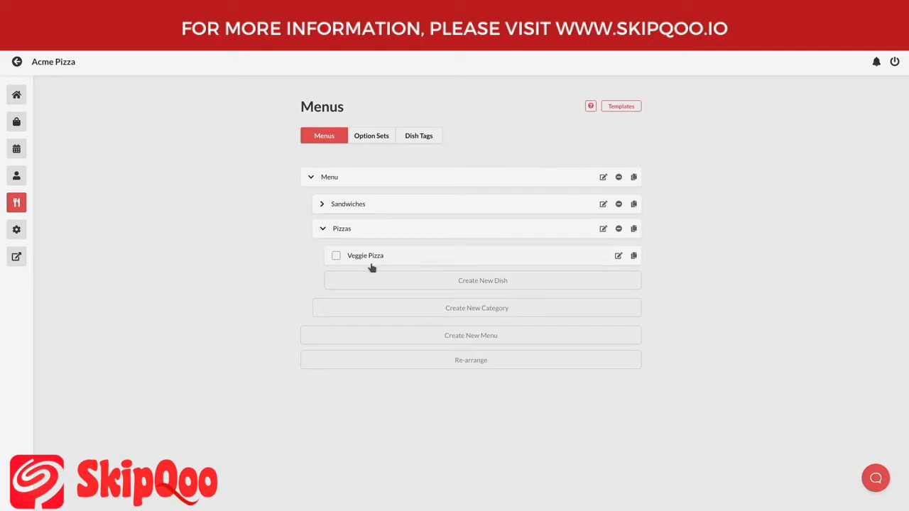
- Start a new option set named "Pizza - Size" with the display name "Size"
{"action": "left_click", "coordinate": [376, 145]}
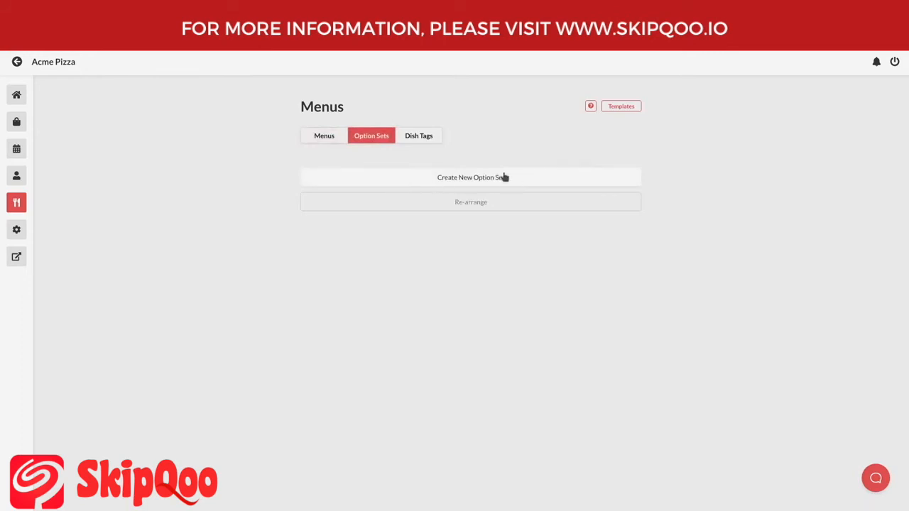
{"action": "left_click", "coordinate": [526, 178]}
{"action": "left_click", "coordinate": [440, 176]}
{"action": "type", "text": "Piiz"}
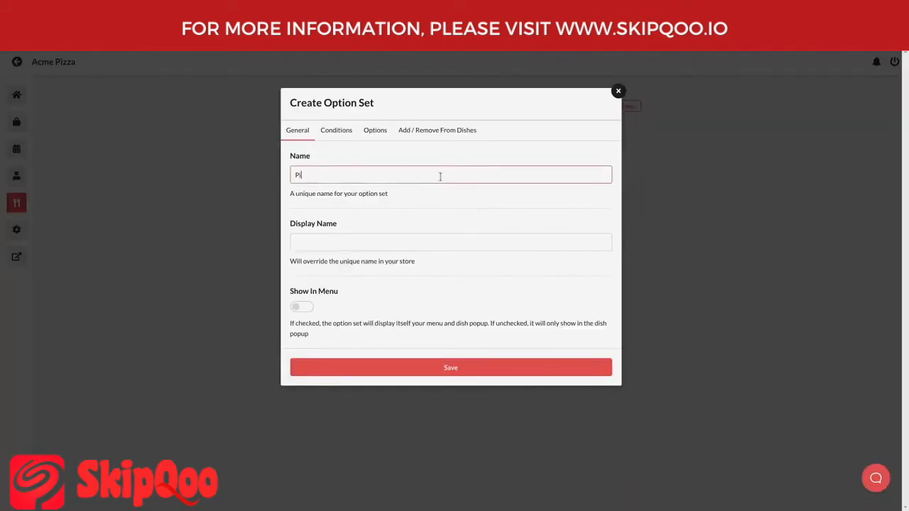
{"action": "key", "text": "BackSpace"}
{"action": "key", "text": "BackSpace"}
{"action": "type", "text": "zza - Size"}
{"action": "left_click", "coordinate": [320, 240]}
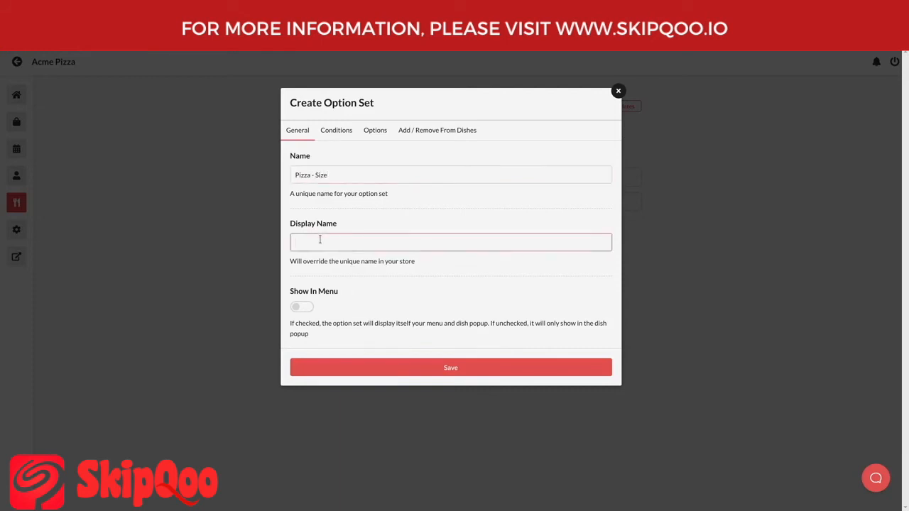
{"action": "type", "text": "Size"}
- Add two options named "Regular" and "Large" to the option set
{"action": "left_click", "coordinate": [373, 140]}
{"action": "left_click", "coordinate": [314, 157]}
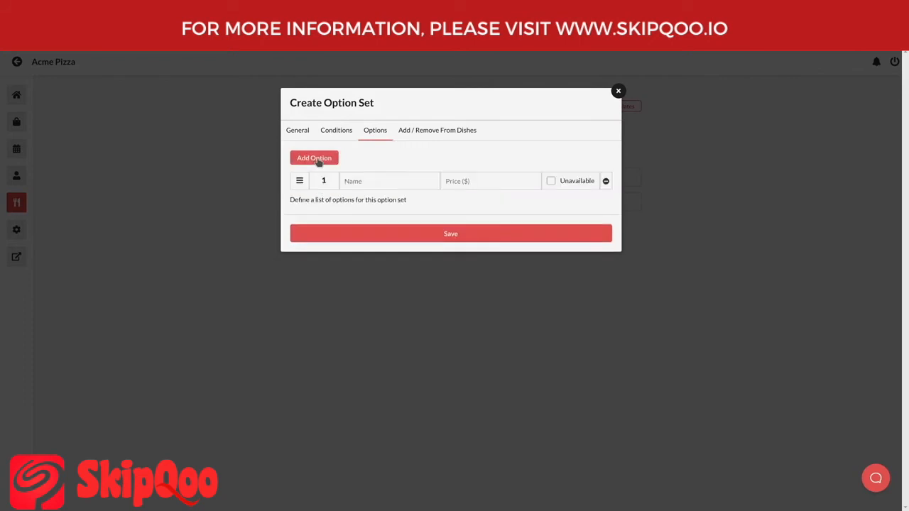
{"action": "left_click", "coordinate": [314, 158]}
{"action": "left_click", "coordinate": [380, 181]}
{"action": "type", "text": "Regular"}
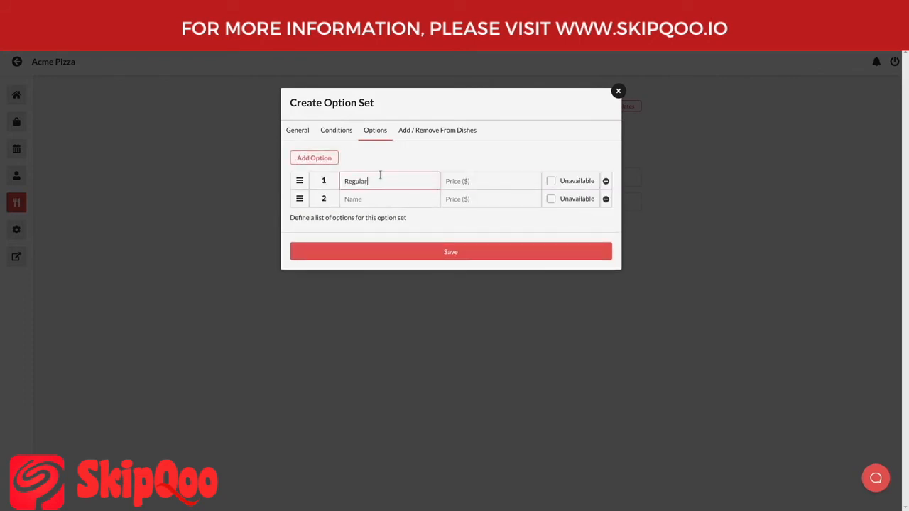
{"action": "key", "text": "Tab"}
{"action": "key", "text": "Tab"}
{"action": "type", "text": "large"}
{"action": "key", "text": "ctrl+a"}
{"action": "type", "text": "Large"}
{"action": "left_click", "coordinate": [389, 167]}
- Set the Large option's price to $5 and make selecting an option from this set required
{"action": "left_click", "coordinate": [516, 200]}
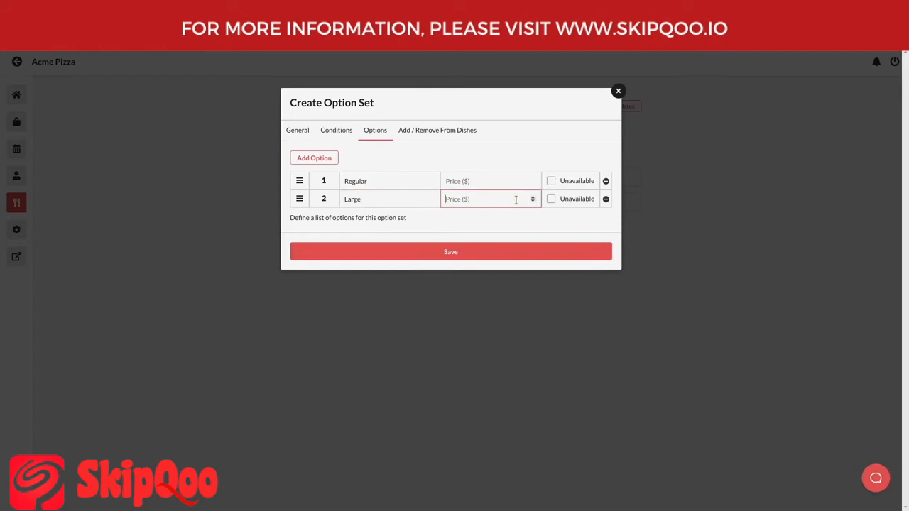
{"action": "right_click", "coordinate": [516, 200]}
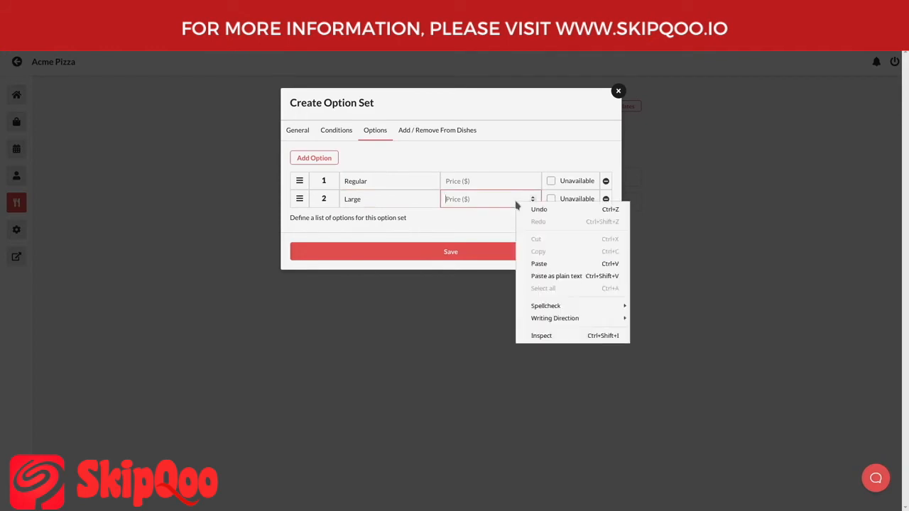
{"action": "left_click", "coordinate": [482, 199]}
{"action": "type", "text": "5"}
{"action": "left_click", "coordinate": [423, 165]}
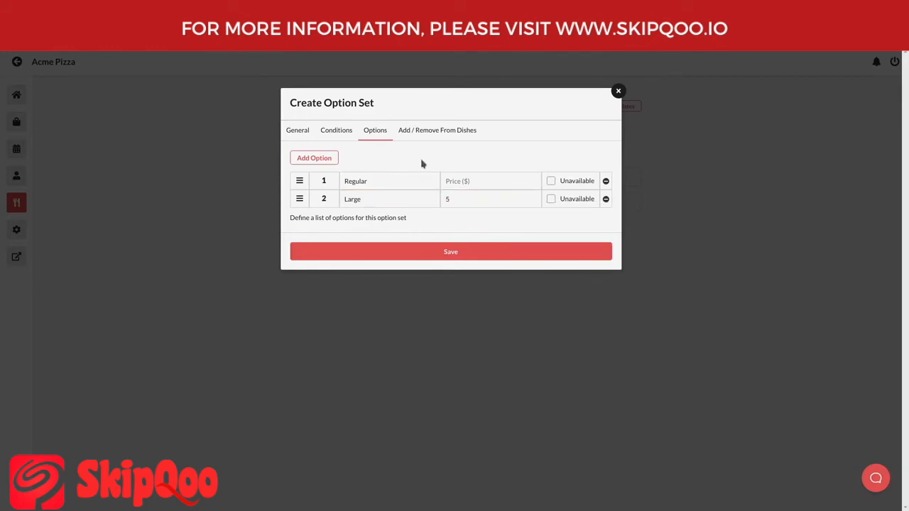
{"action": "left_click", "coordinate": [344, 139]}
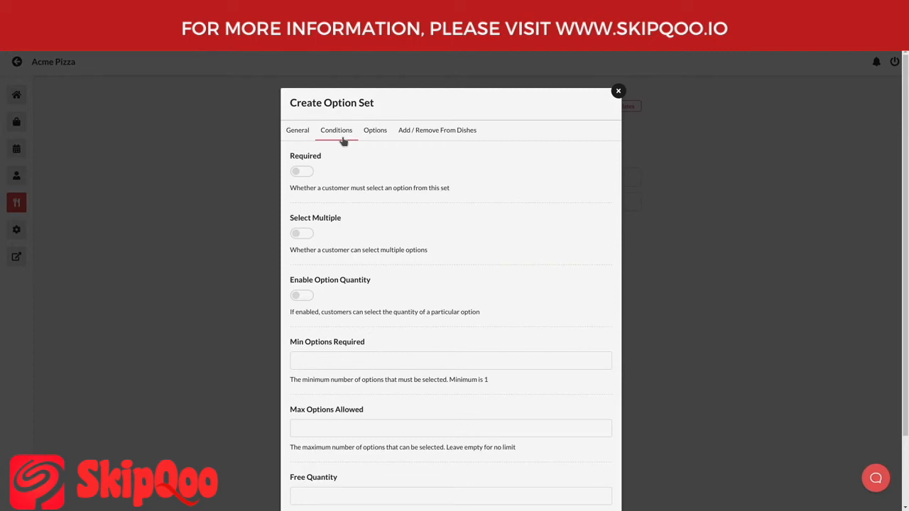
{"action": "left_click", "coordinate": [301, 174]}
- Apply the size option set to the Veggie Pizza dish and save the set
{"action": "left_click", "coordinate": [440, 141]}
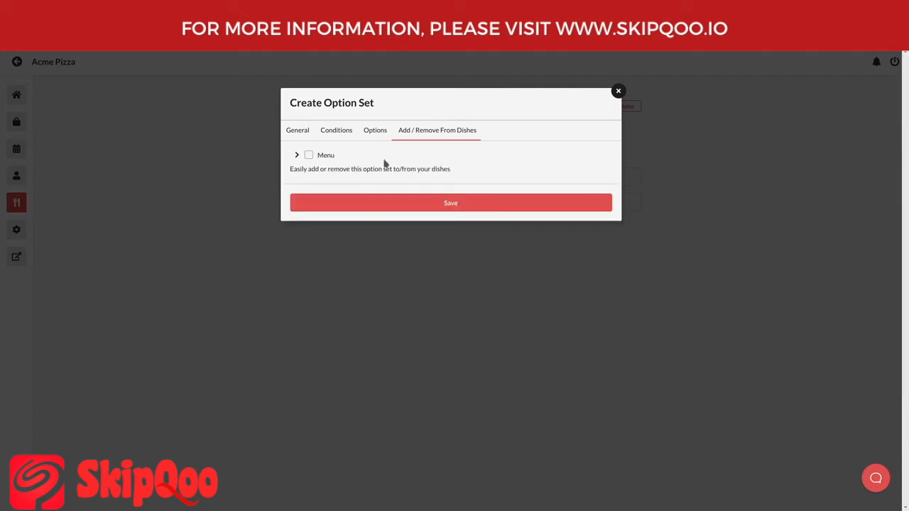
{"action": "left_click", "coordinate": [297, 155]}
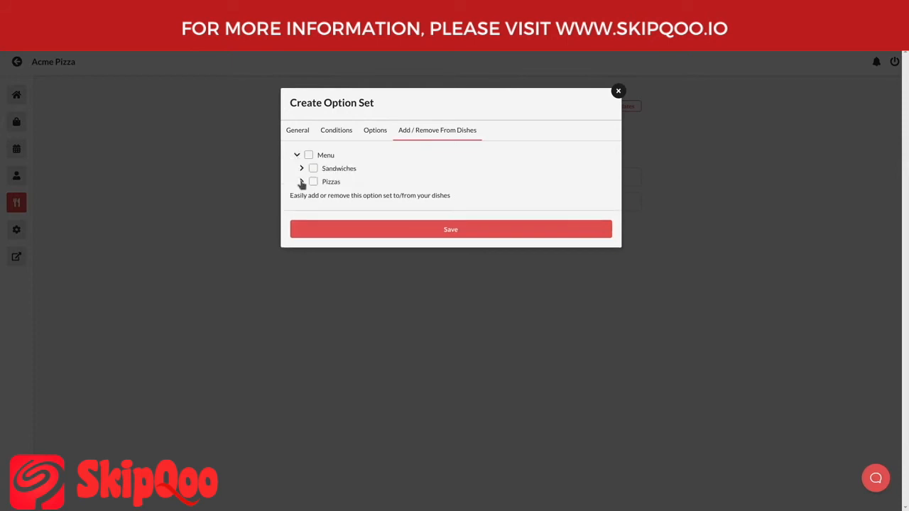
{"action": "left_click", "coordinate": [301, 181]}
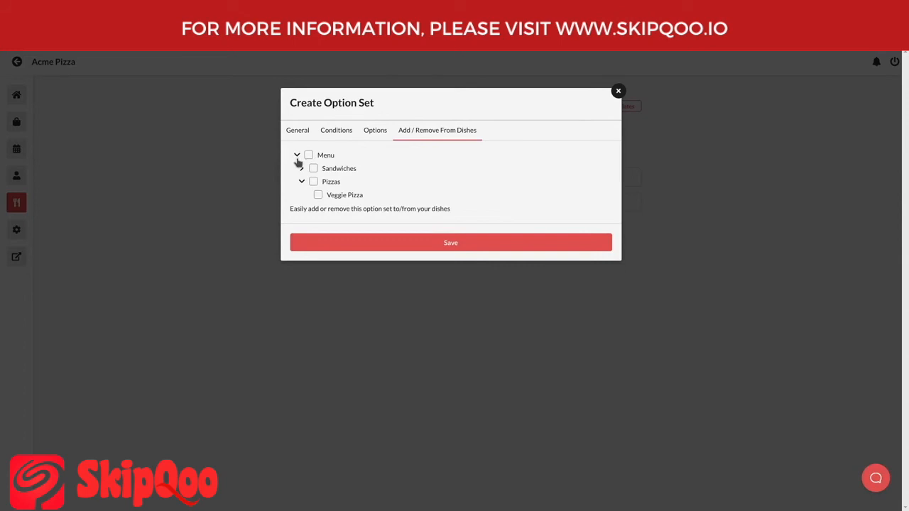
{"action": "left_click", "coordinate": [318, 196]}
{"action": "left_click", "coordinate": [397, 243]}
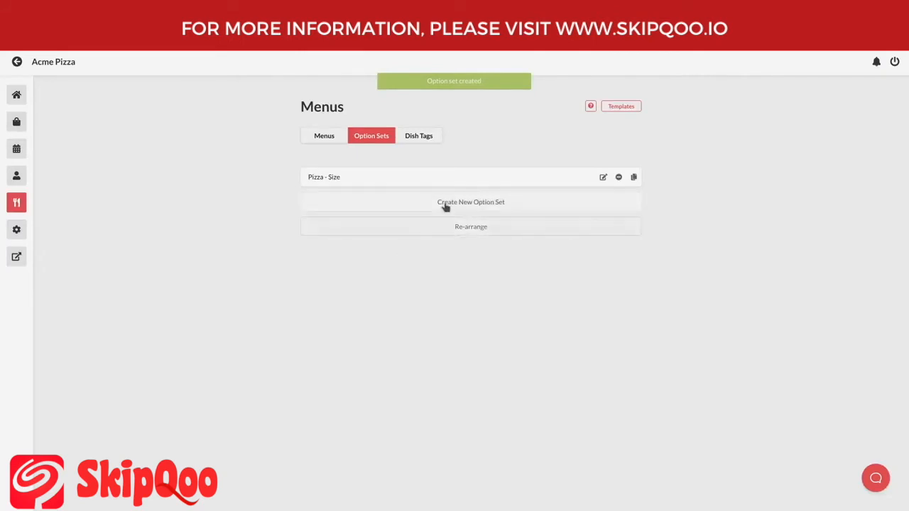
- Start a new option set named "Pizza - Extra Toppings" with the display name "Extra Toppings"
{"action": "left_click", "coordinate": [560, 205]}
{"action": "left_click", "coordinate": [369, 170]}
{"action": "type", "text": "Pizza - Ex"}
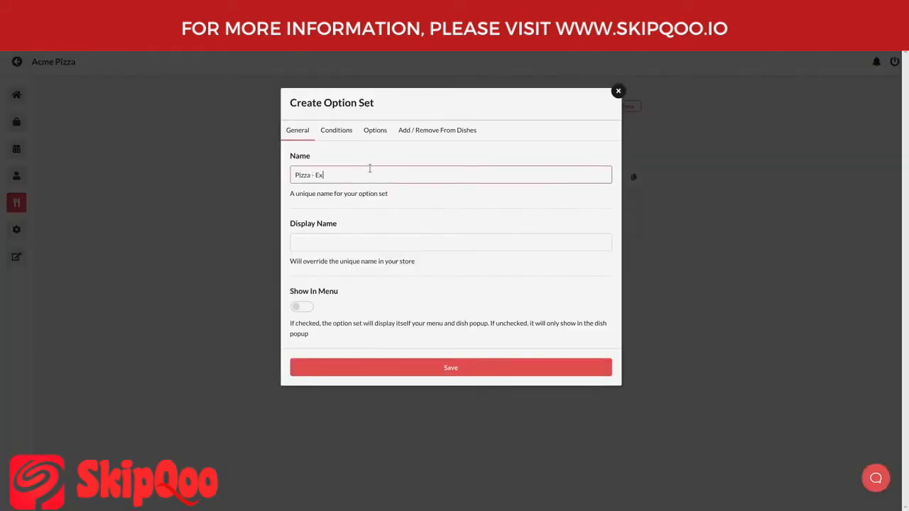
{"action": "type", "text": "tra Toppings"}
{"action": "key", "text": "Tab"}
{"action": "type", "text": "Extra Toppings"}
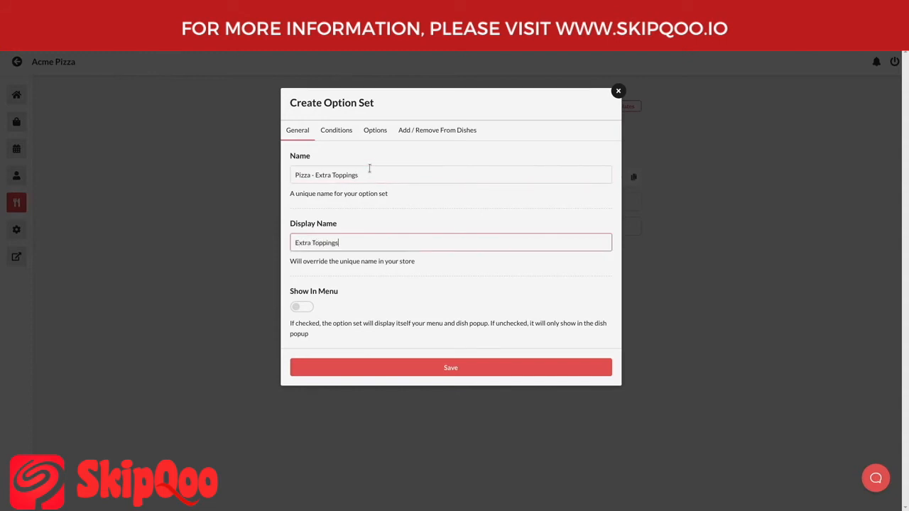
- Add three option rows to the set and fill the first one with "Extra Chicken" at $2
{"action": "left_click", "coordinate": [375, 130]}
{"action": "left_click", "coordinate": [306, 159]}
{"action": "left_click", "coordinate": [306, 159]}
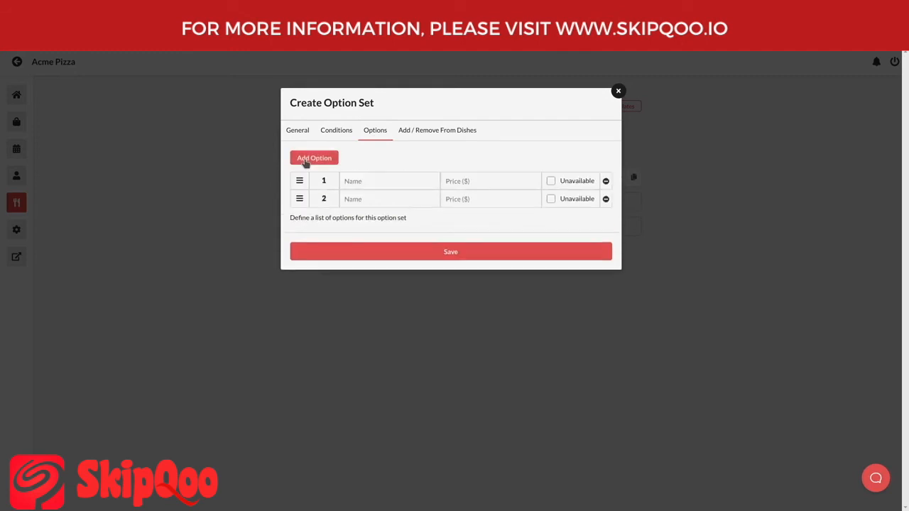
{"action": "left_click", "coordinate": [307, 159]}
{"action": "left_click", "coordinate": [375, 180]}
{"action": "type", "text": "Chic"}
{"action": "key", "text": "ctrl+a"}
{"action": "type", "text": "Extra Chicken"}
{"action": "key", "text": "Tab"}
{"action": "type", "text": "2"}
- Fill the remaining two option rows with "Extra Cheese" at $1.50 and "Extra Olives" at $1
{"action": "type", "text": "E"}
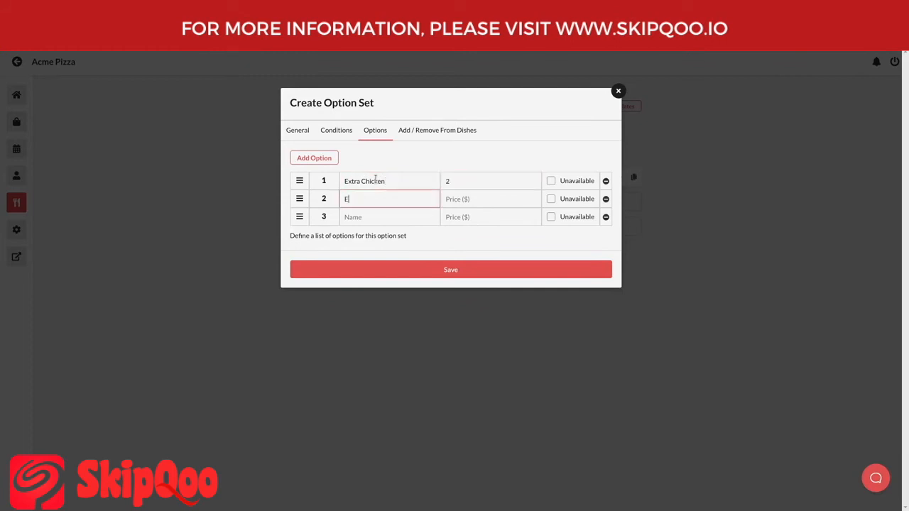
{"action": "key", "text": "Tab"}
{"action": "type", "text": "1.50"}
{"action": "key", "text": "Tab"}
{"action": "key", "text": "Tab"}
{"action": "key", "text": "Tab"}
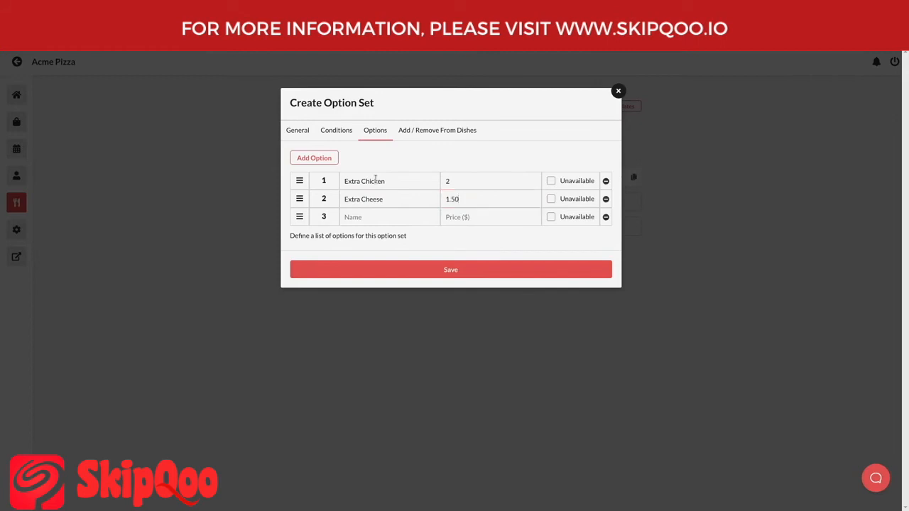
{"action": "type", "text": "Extra Olives"}
{"action": "key", "text": "Tab"}
{"action": "type", "text": "1"}
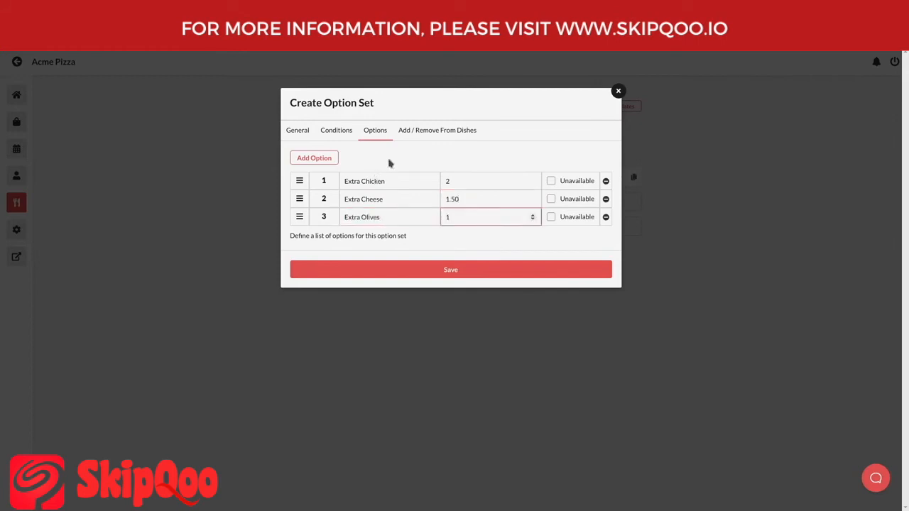
- Allow customers to select multiple options from the toppings set, then save it applied to the Veggie Pizza dish
{"action": "left_click", "coordinate": [336, 131]}
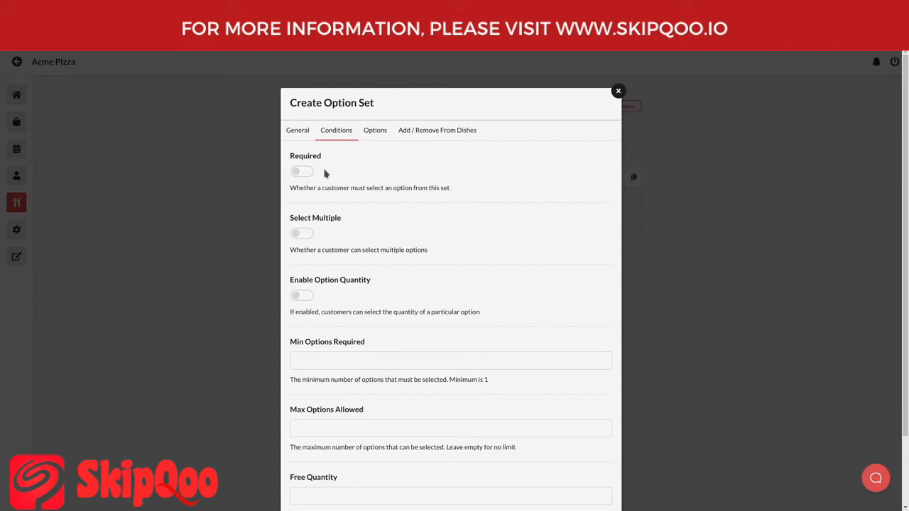
{"action": "left_click", "coordinate": [307, 234]}
{"action": "left_click", "coordinate": [412, 134]}
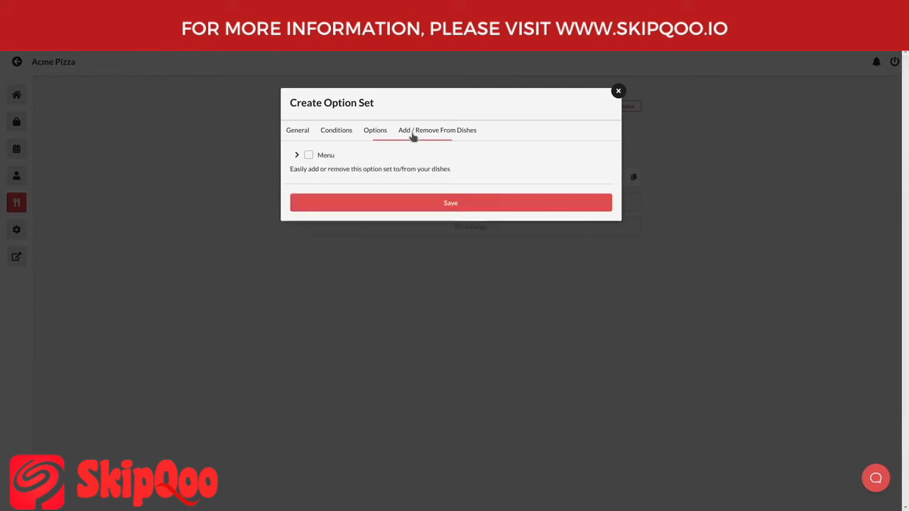
{"action": "left_click", "coordinate": [296, 154]}
{"action": "left_click", "coordinate": [301, 182]}
{"action": "left_click", "coordinate": [318, 195]}
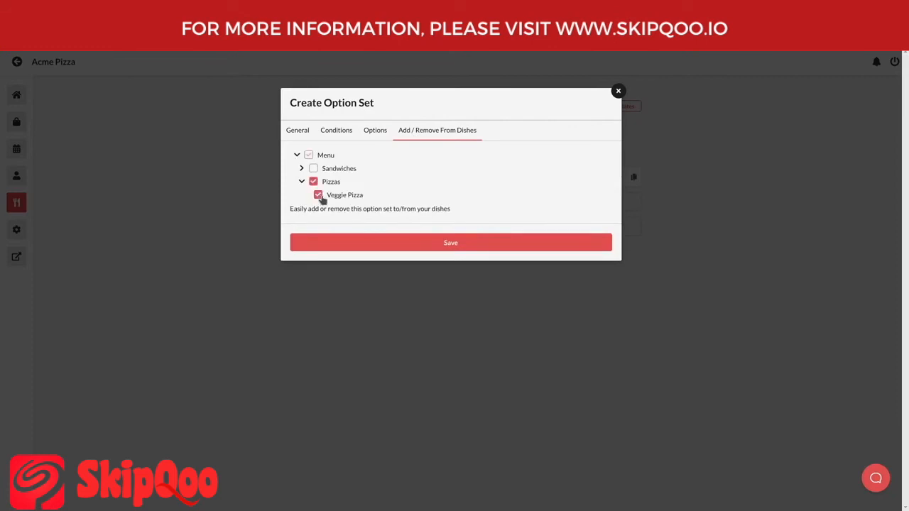
{"action": "left_click", "coordinate": [370, 247]}
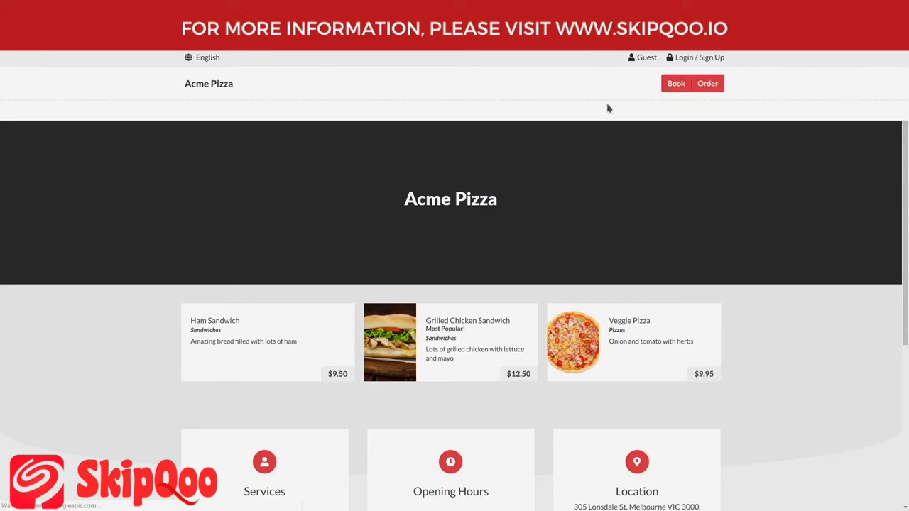
- Switch to the Acme Pizza storefront and start a pickup order for now
{"action": "left_click", "coordinate": [679, 83]}
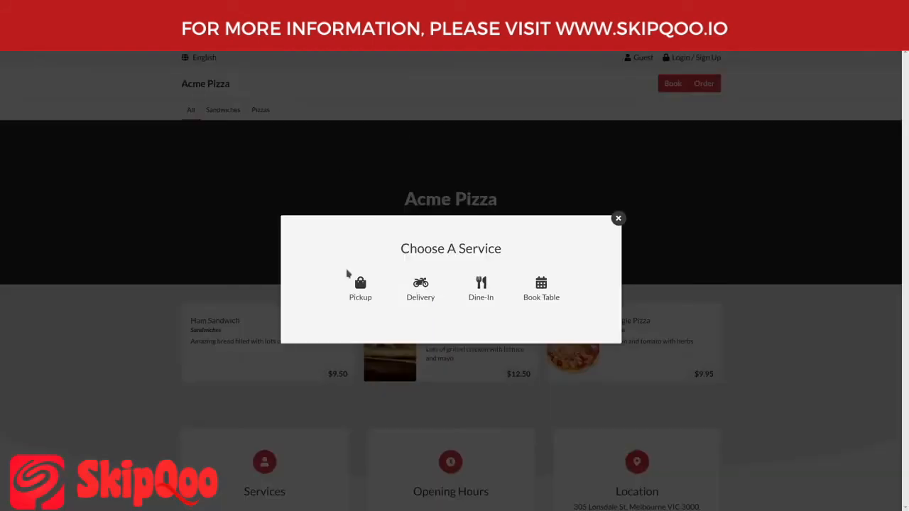
{"action": "left_click", "coordinate": [360, 288]}
{"action": "left_click", "coordinate": [417, 328]}
{"action": "left_click", "coordinate": [450, 357]}
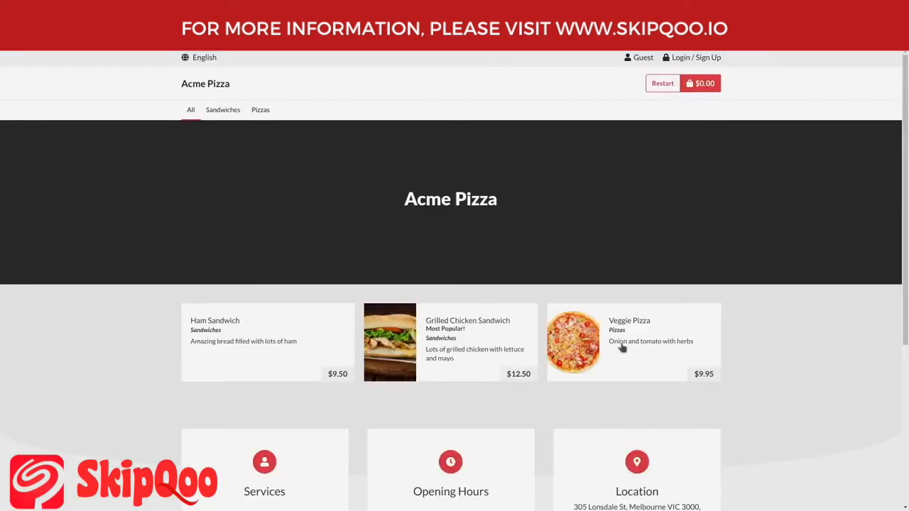
- Open the Veggie Pizza in the storefront and choose the Large size
{"action": "left_click", "coordinate": [622, 346]}
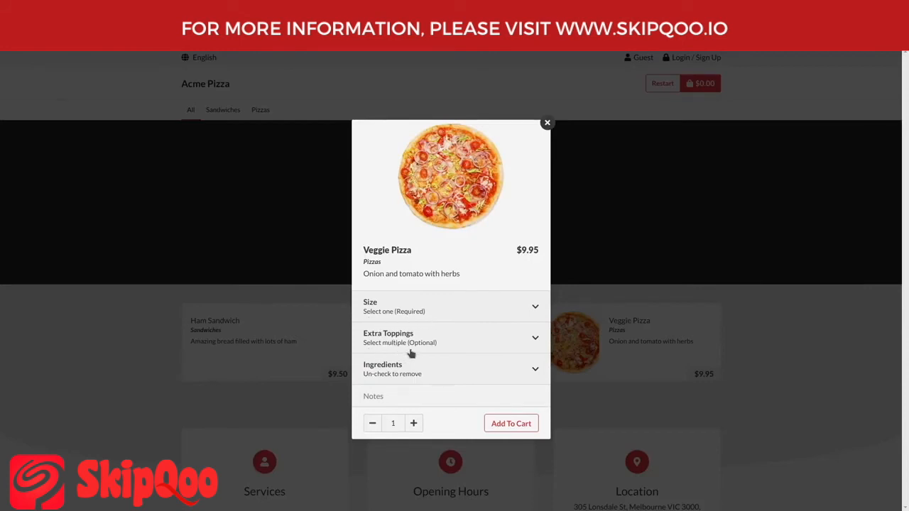
{"action": "left_click", "coordinate": [467, 310]}
{"action": "left_click", "coordinate": [463, 319]}
{"action": "left_click", "coordinate": [463, 334]}
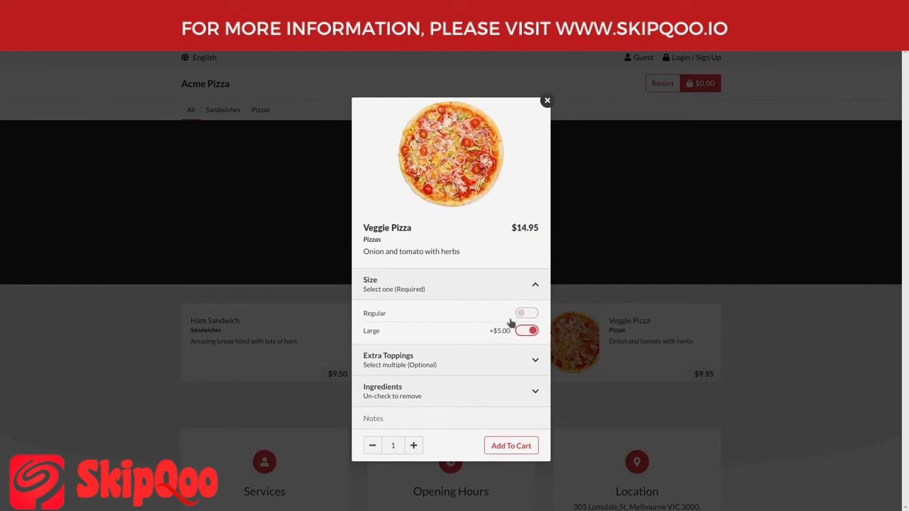
- Select Extra Chicken, Extra Cheese and Extra Olives for the pizza, add it to the cart and view the cart
{"action": "left_click", "coordinate": [478, 364]}
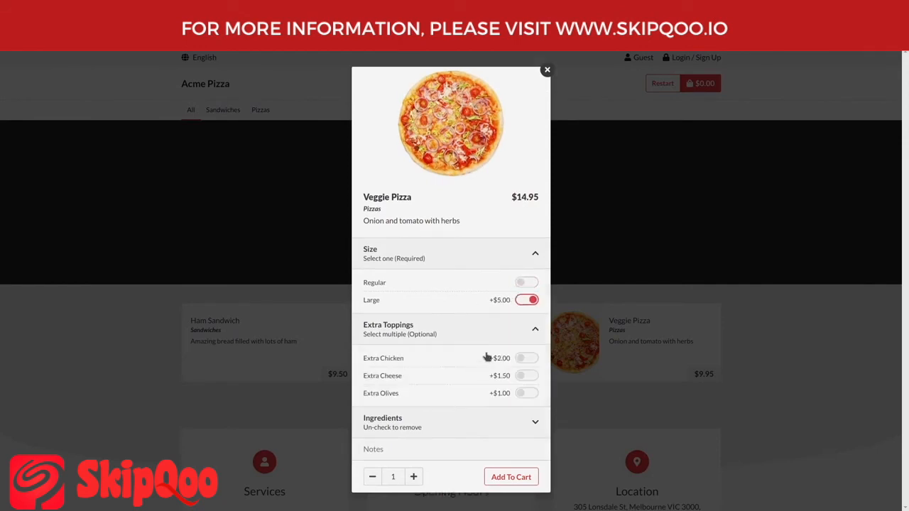
{"action": "left_click", "coordinate": [526, 359]}
{"action": "left_click", "coordinate": [525, 375]}
{"action": "left_click", "coordinate": [525, 392]}
{"action": "left_click", "coordinate": [513, 478]}
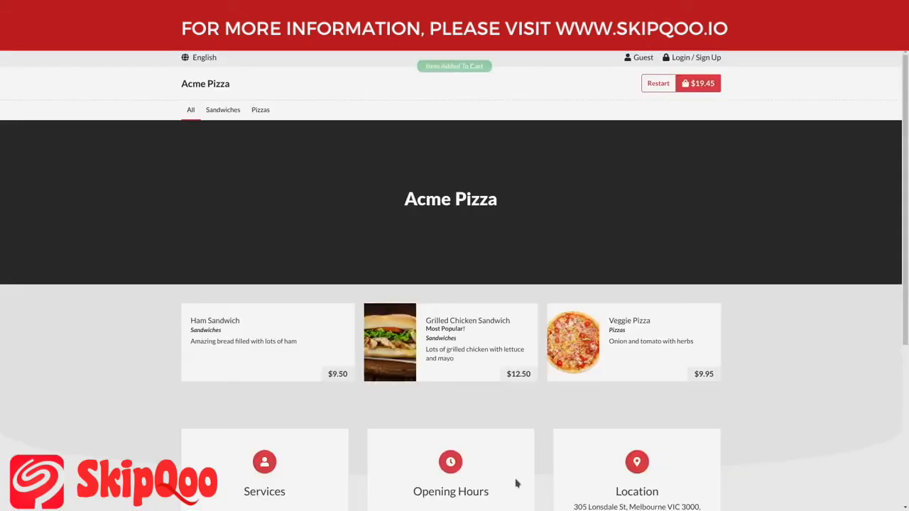
{"action": "left_click", "coordinate": [683, 78]}
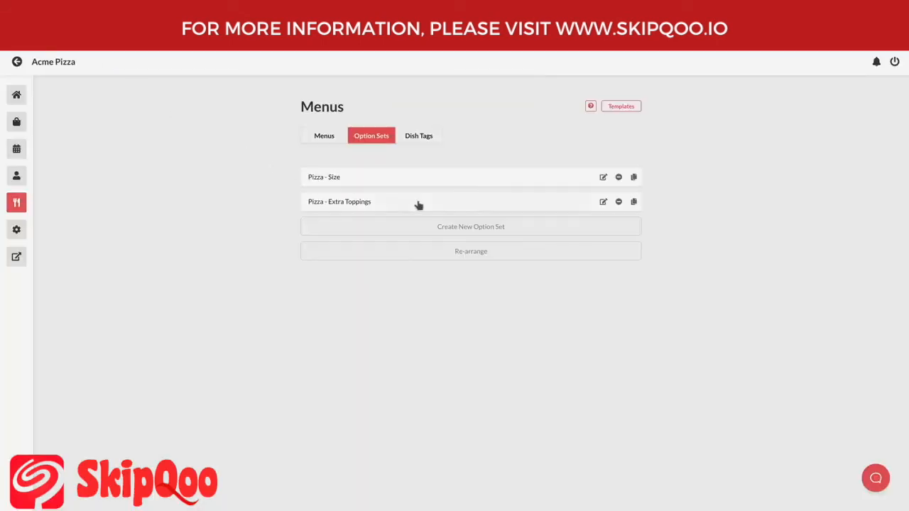
- Enable option quantity in the conditions of the "Pizza - Extra Toppings" option set and save it
{"action": "left_click", "coordinate": [603, 203]}
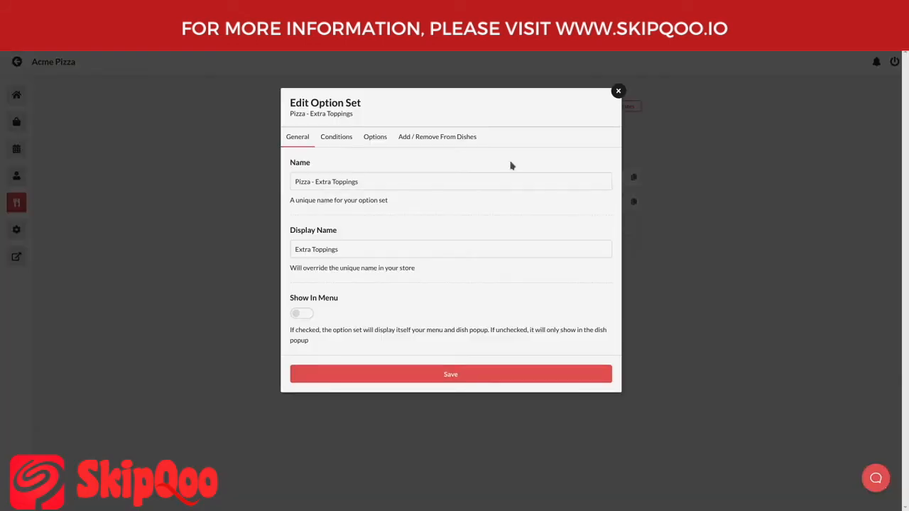
{"action": "left_click", "coordinate": [346, 142]}
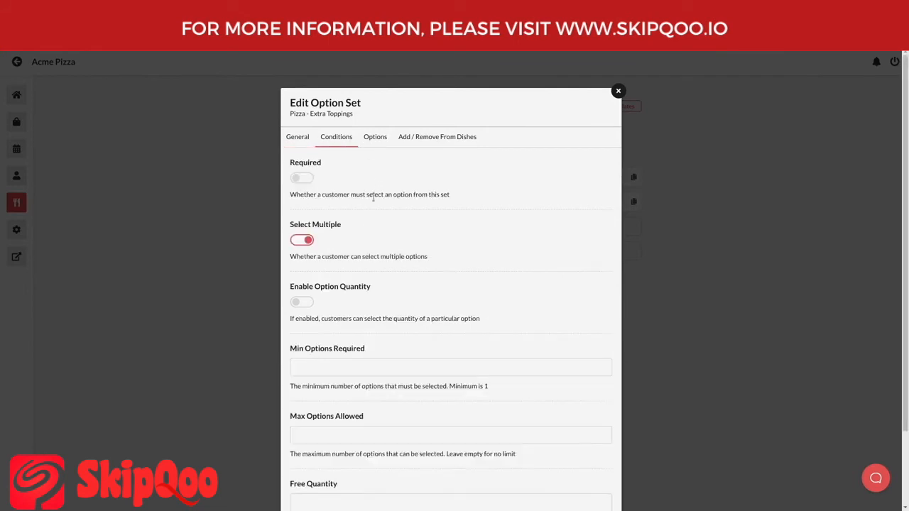
{"action": "scroll", "coordinate": [367, 234], "scroll_direction": "down", "scroll_amount": 1}
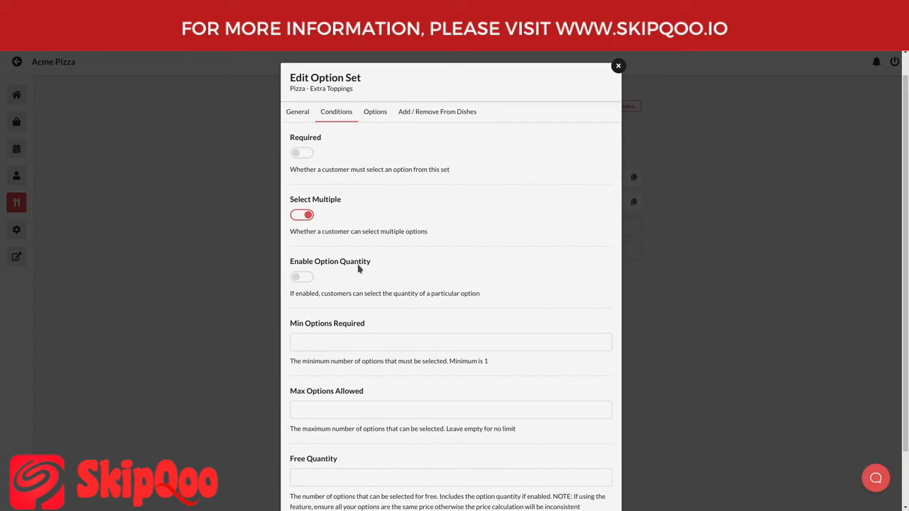
{"action": "left_click", "coordinate": [303, 279]}
{"action": "scroll", "coordinate": [408, 282], "scroll_direction": "down", "scroll_amount": 2}
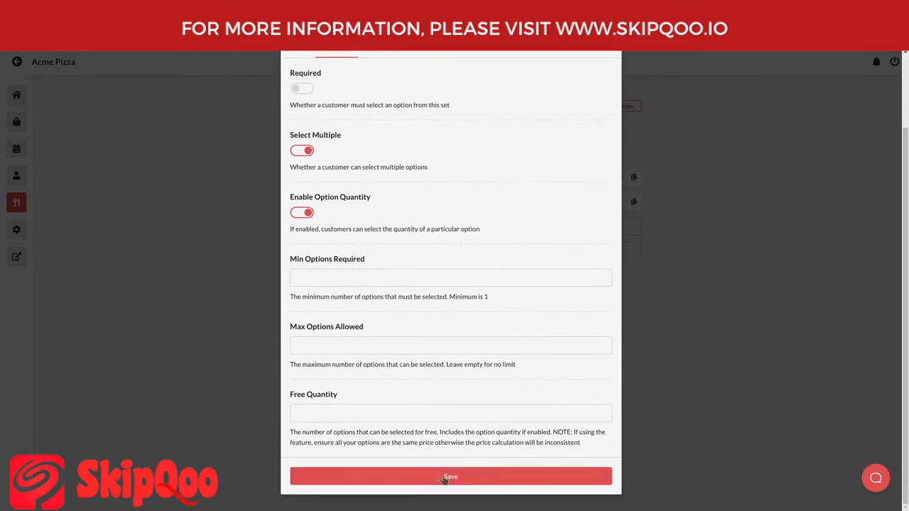
{"action": "left_click", "coordinate": [444, 480]}
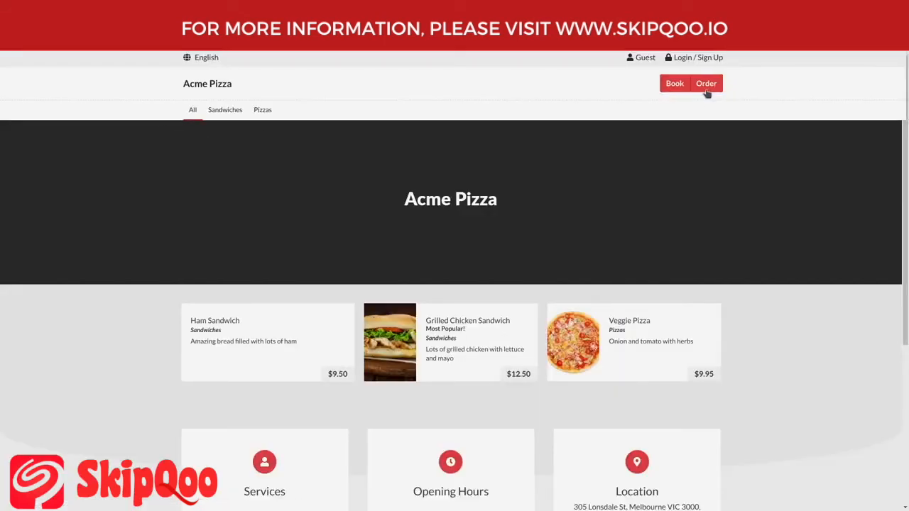
- Start another pickup order for now in the storefront and open the Veggie Pizza
{"action": "left_click", "coordinate": [704, 89]}
{"action": "left_click", "coordinate": [360, 287]}
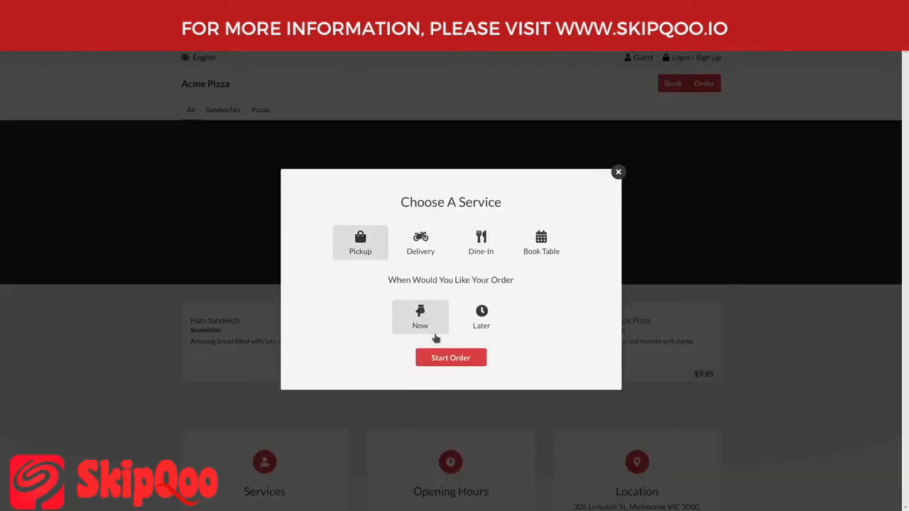
{"action": "left_click", "coordinate": [452, 356]}
{"action": "left_click", "coordinate": [588, 360]}
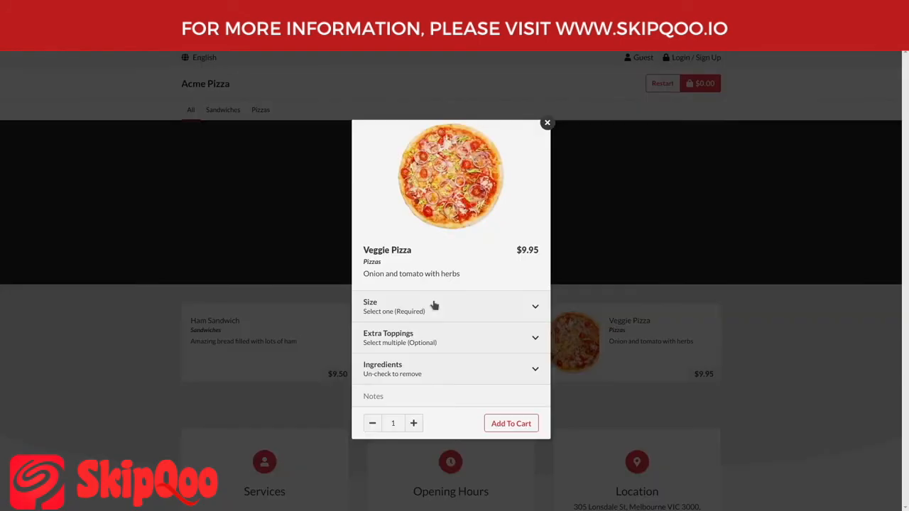
- Add a Regular Veggie Pizza with an Extra Chicken quantity of 2 to the cart and view the cart
{"action": "left_click", "coordinate": [440, 345]}
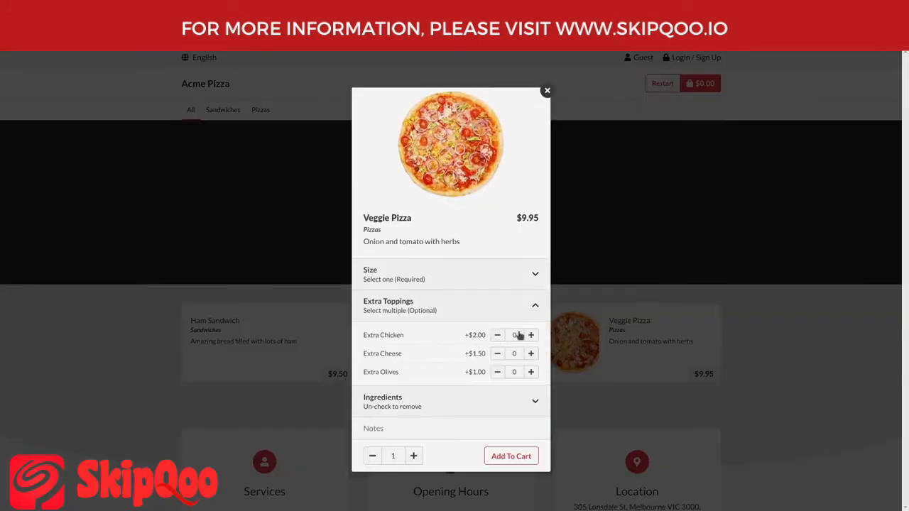
{"action": "left_click", "coordinate": [502, 284]}
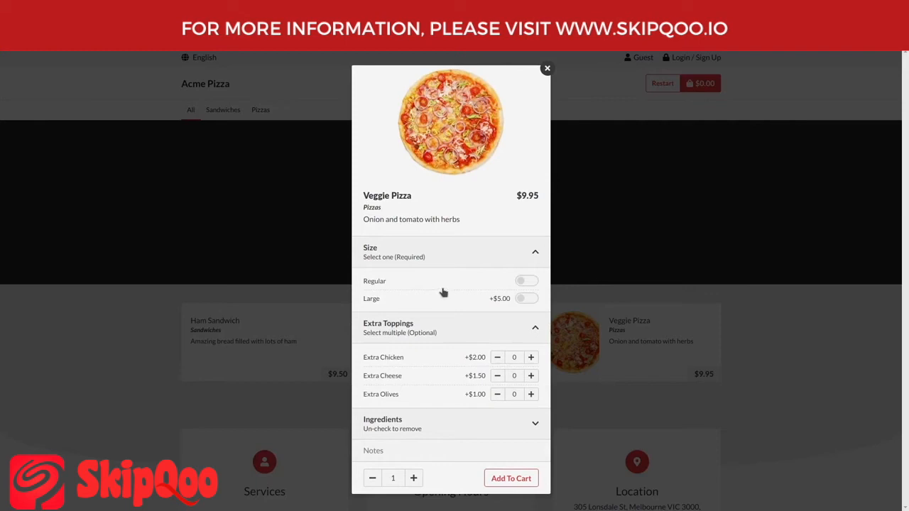
{"action": "left_click", "coordinate": [458, 284]}
{"action": "left_click", "coordinate": [458, 284]}
{"action": "left_click", "coordinate": [531, 359]}
{"action": "left_click", "coordinate": [531, 358]}
{"action": "left_click", "coordinate": [524, 281]}
{"action": "left_click", "coordinate": [511, 478]}
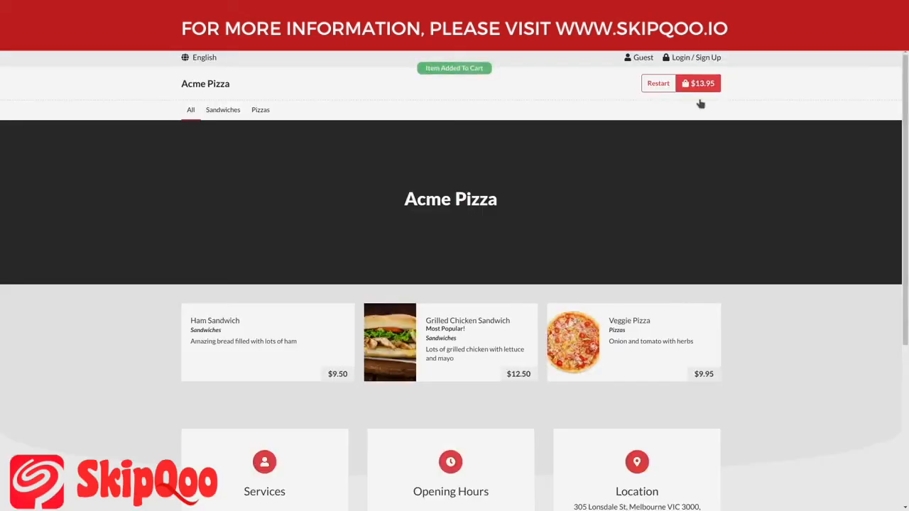
{"action": "left_click", "coordinate": [700, 84]}
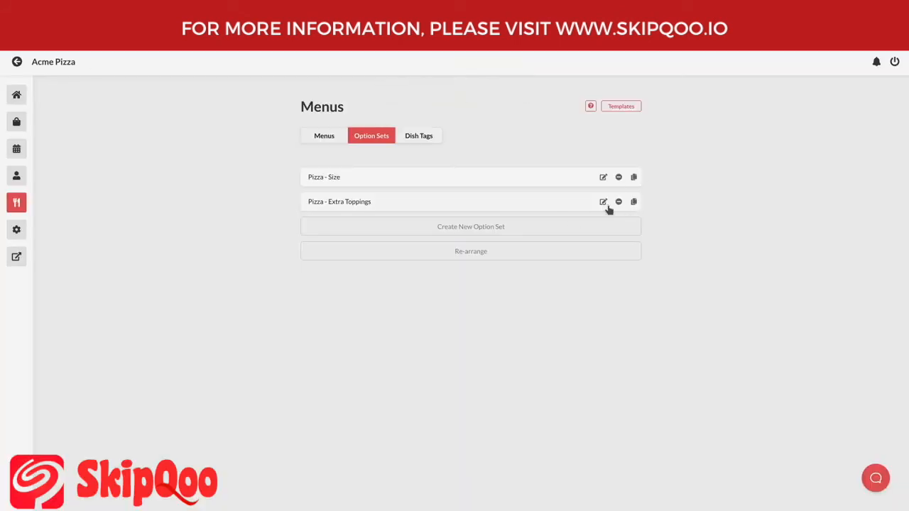
- Review the minimum, maximum and free quantity conditions of the "Pizza - Extra Toppings" option set, then close it without saving
{"action": "left_click", "coordinate": [603, 204]}
{"action": "left_click", "coordinate": [336, 137]}
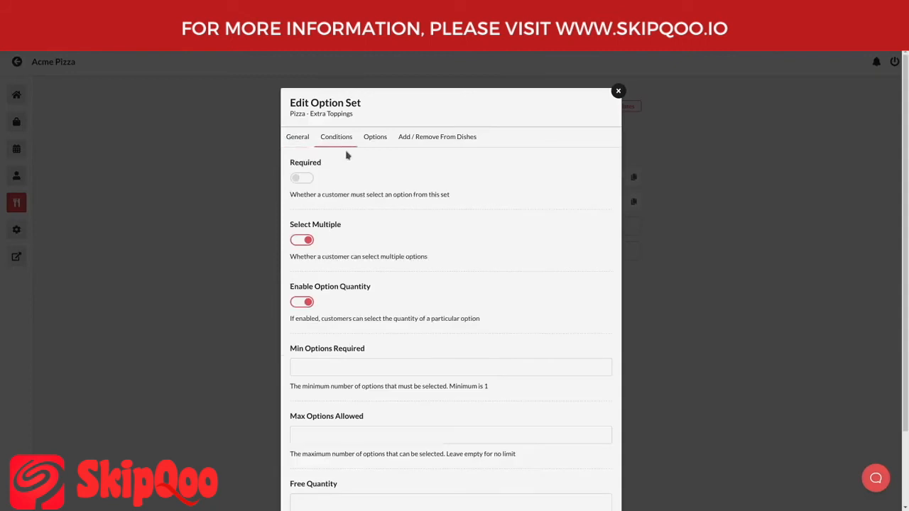
{"action": "scroll", "coordinate": [383, 222], "scroll_direction": "down", "scroll_amount": 2}
{"action": "scroll", "coordinate": [384, 222], "scroll_direction": "down", "scroll_amount": 1}
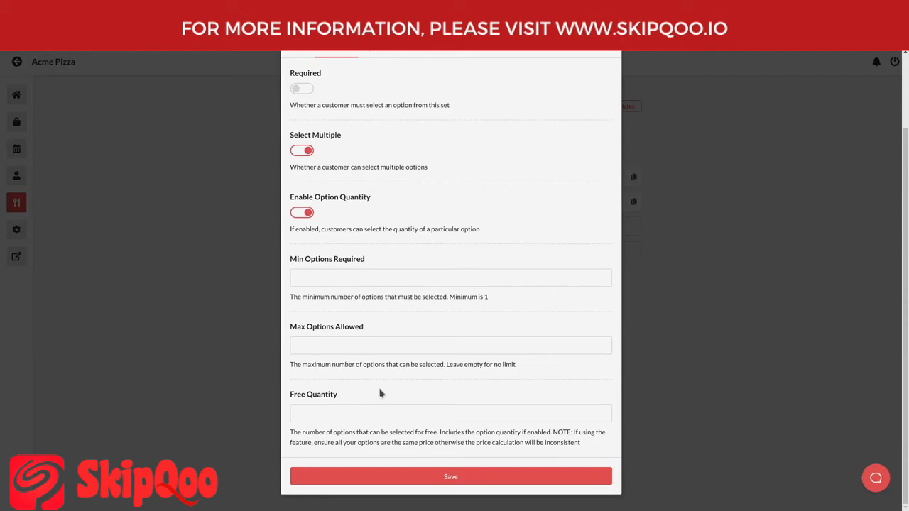
{"action": "left_click", "coordinate": [687, 288]}
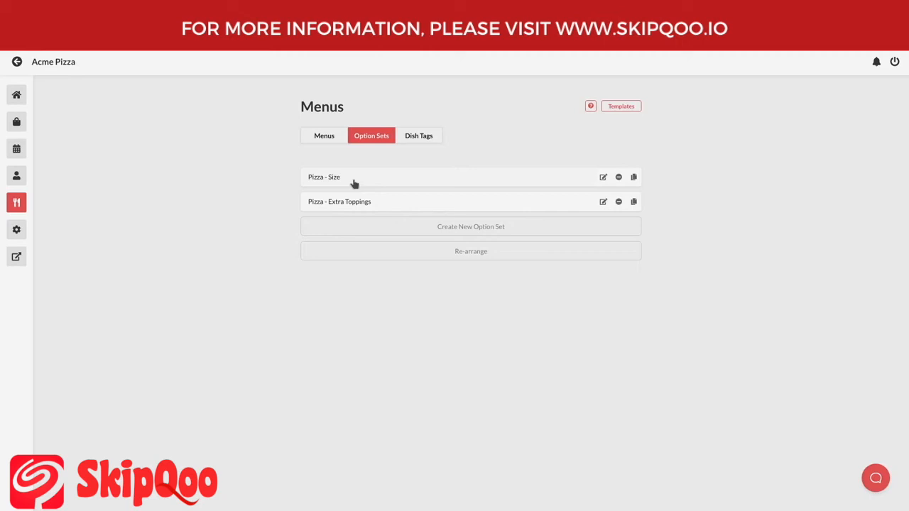
- Open the Veggie Pizza dish in the Pizzas category for editing and show its options and ingredients
{"action": "left_click", "coordinate": [330, 146]}
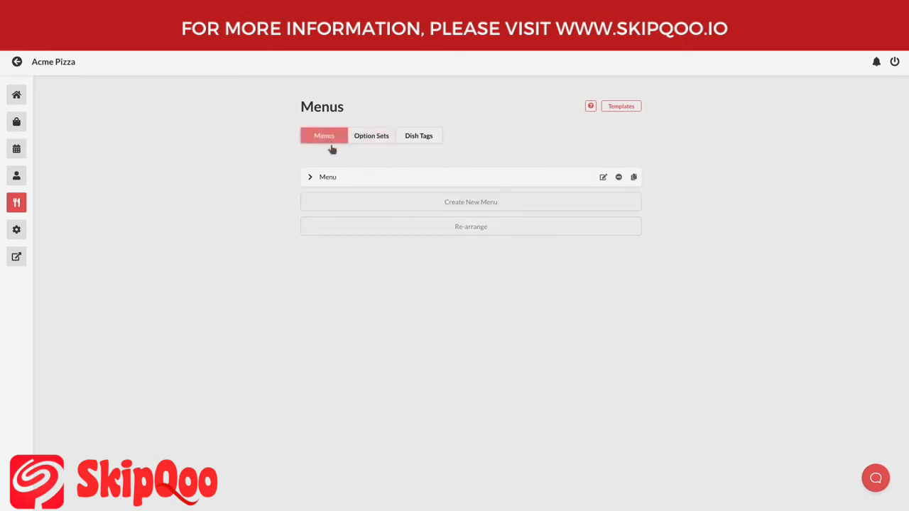
{"action": "left_click", "coordinate": [345, 182]}
{"action": "left_click", "coordinate": [348, 229]}
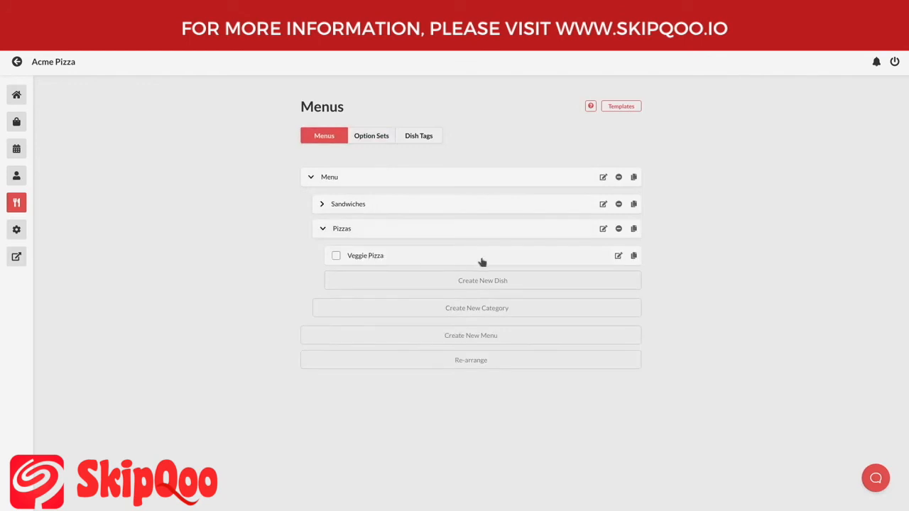
{"action": "left_click", "coordinate": [618, 256]}
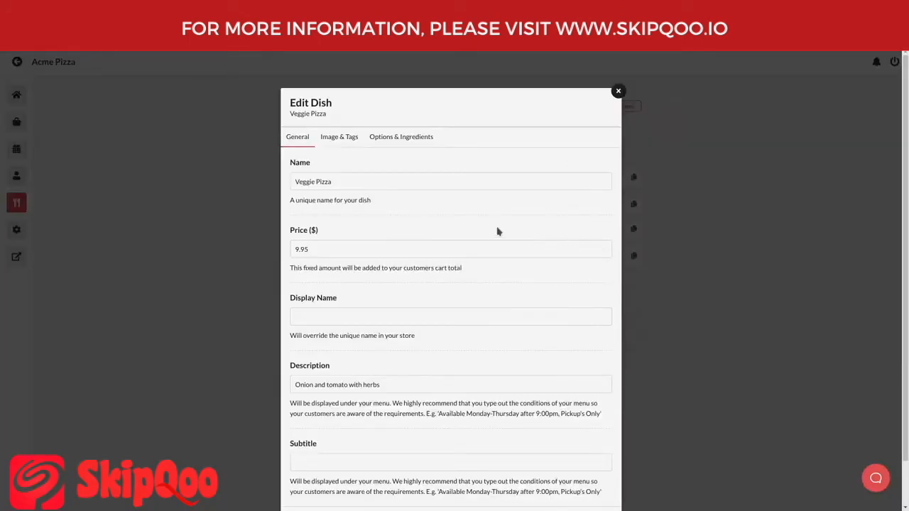
{"action": "left_click", "coordinate": [392, 139]}
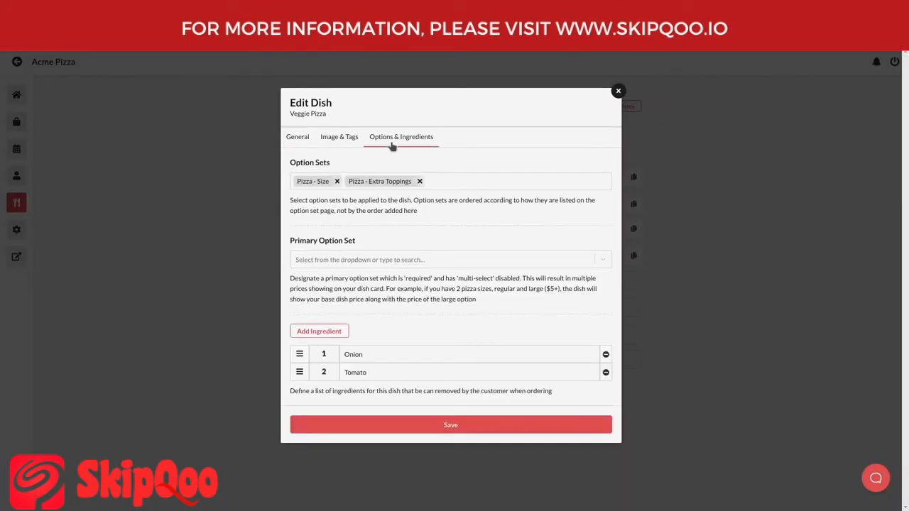
- Remove the Pizza - Extra Toppings option set from the Veggie Pizza dish and add it back
{"action": "left_click", "coordinate": [420, 181]}
{"action": "left_click", "coordinate": [336, 181]}
{"action": "left_click", "coordinate": [351, 201]}
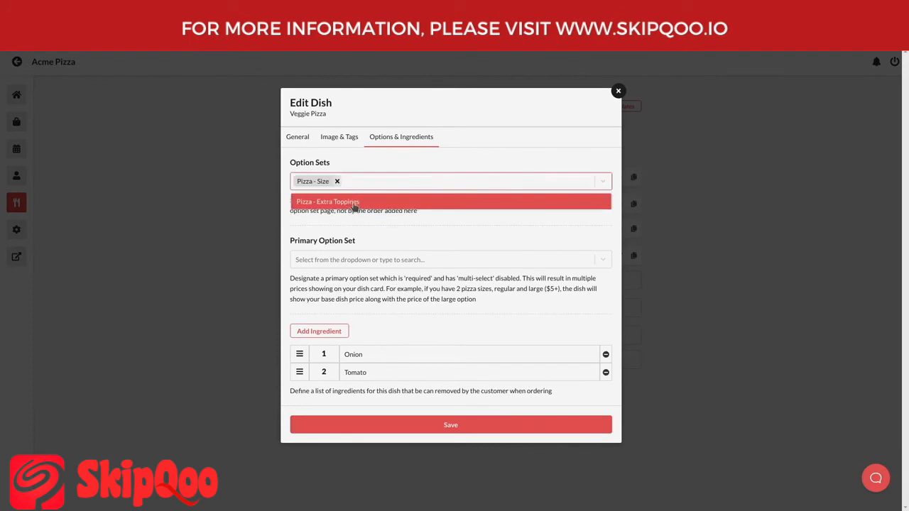
{"action": "left_click", "coordinate": [357, 203]}
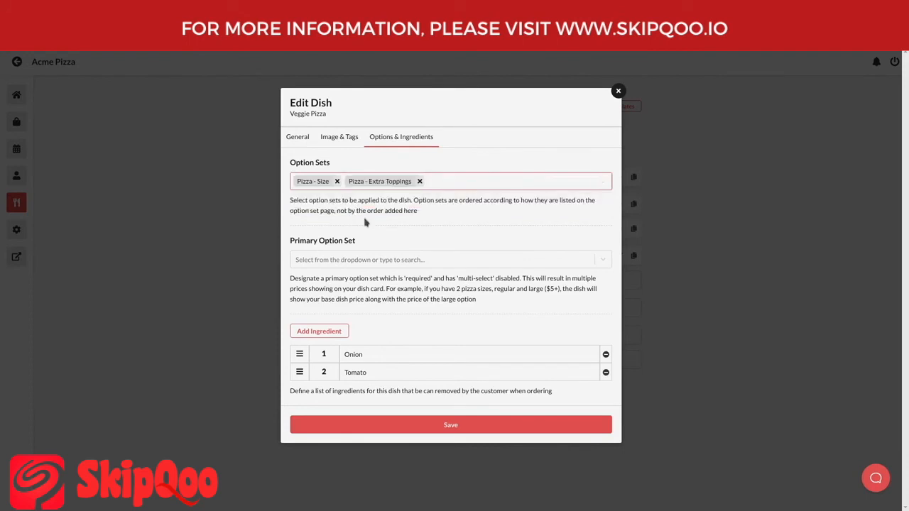
- Set "Pizza - Size" as the Veggie Pizza's primary option set and save the dish
{"action": "left_click", "coordinate": [368, 260]}
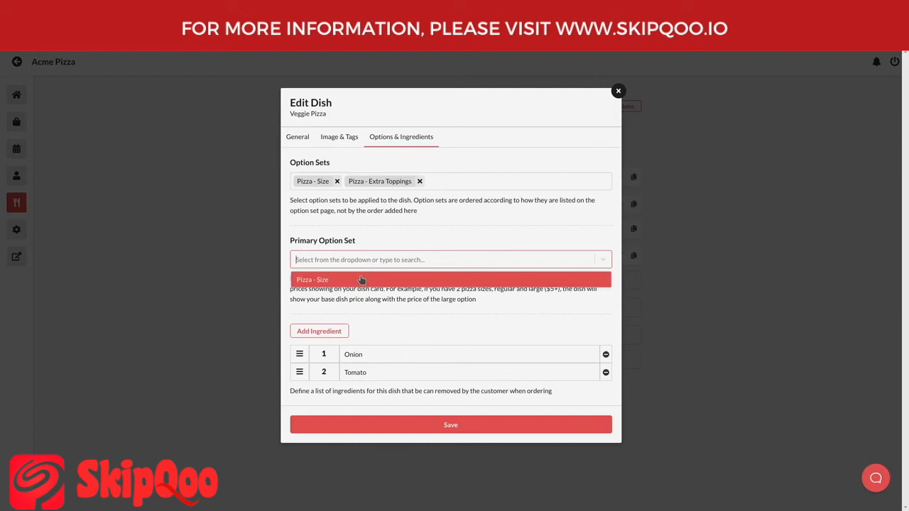
{"action": "left_click", "coordinate": [362, 279]}
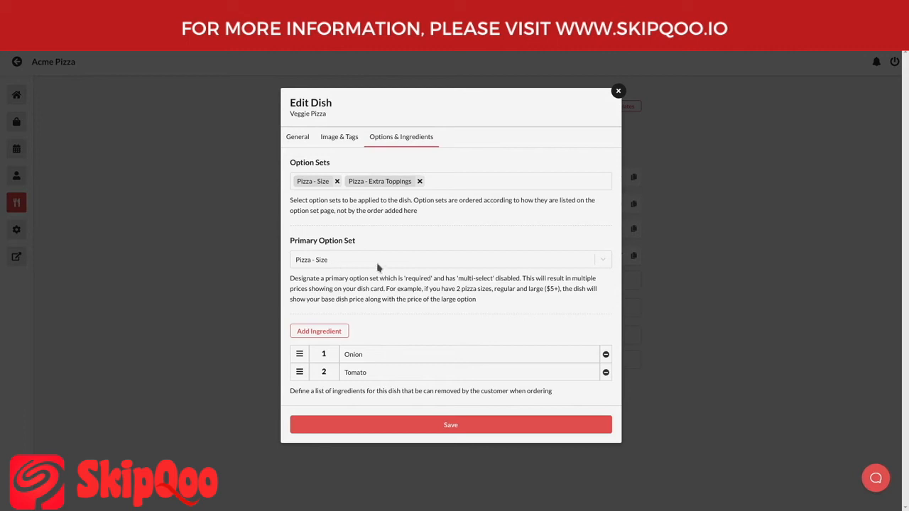
{"action": "left_click", "coordinate": [415, 424]}
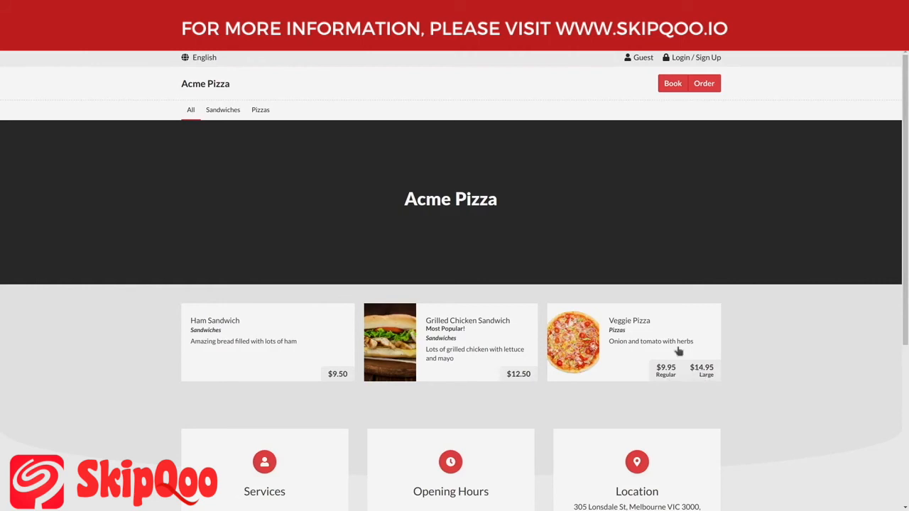
- Start a pickup order for now in the Acme Pizza storefront
{"action": "left_click", "coordinate": [695, 83]}
{"action": "left_click", "coordinate": [357, 281]}
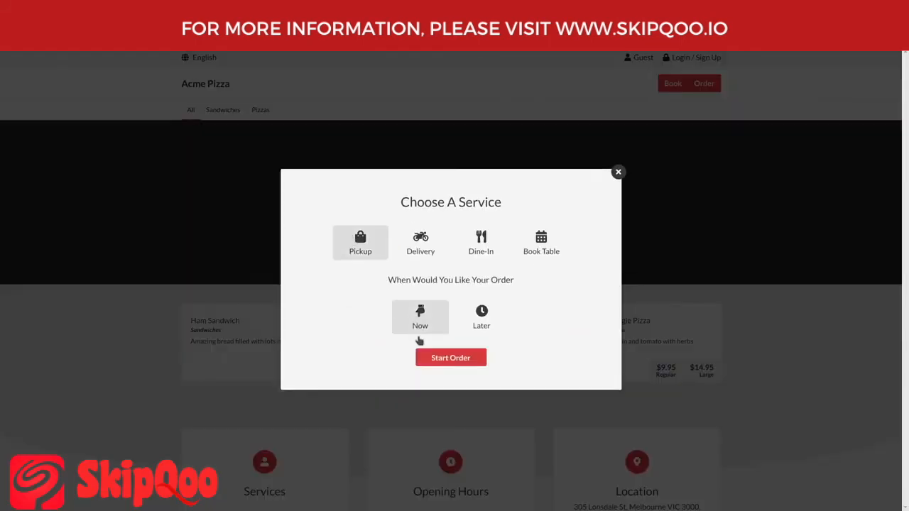
{"action": "left_click", "coordinate": [444, 362]}
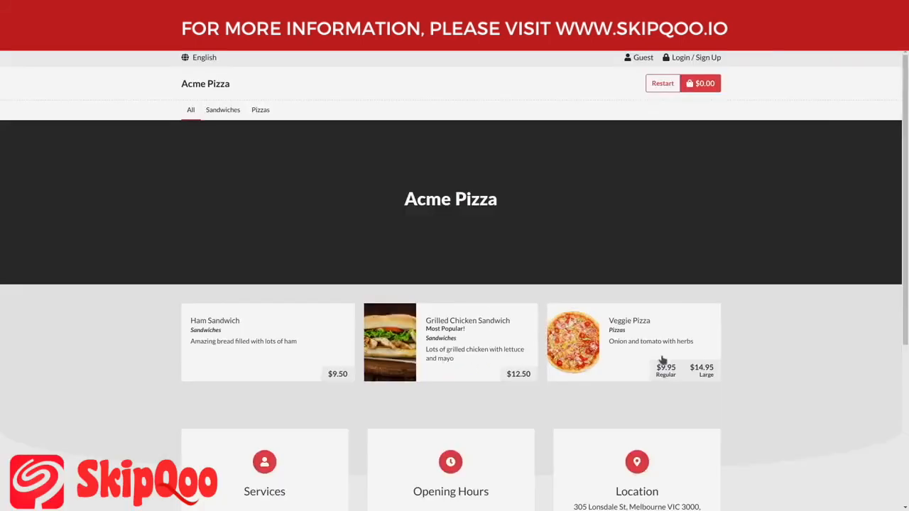
- Check the size selection of the Veggie Pizza opened from its Large price and from its Regular price, closing it each time
{"action": "left_click", "coordinate": [712, 381]}
{"action": "left_click", "coordinate": [478, 306]}
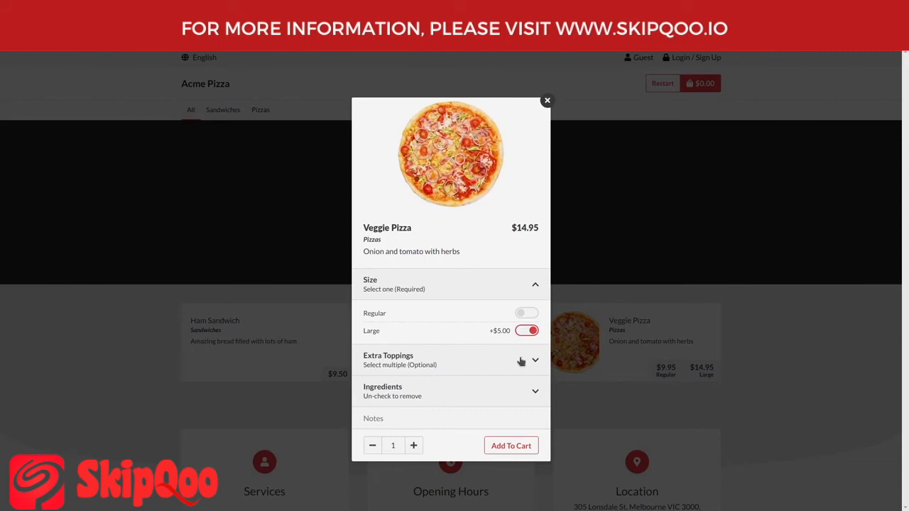
{"action": "left_click", "coordinate": [621, 407]}
{"action": "left_click", "coordinate": [659, 376]}
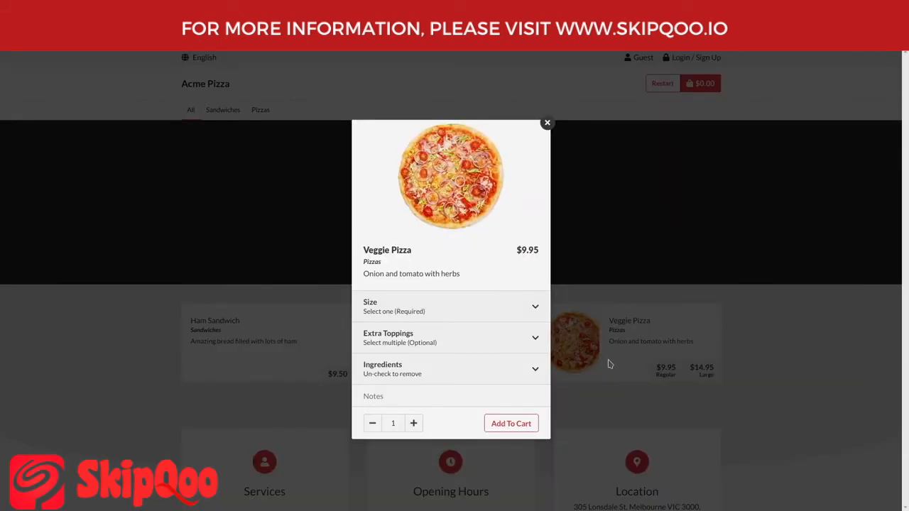
{"action": "left_click", "coordinate": [505, 306]}
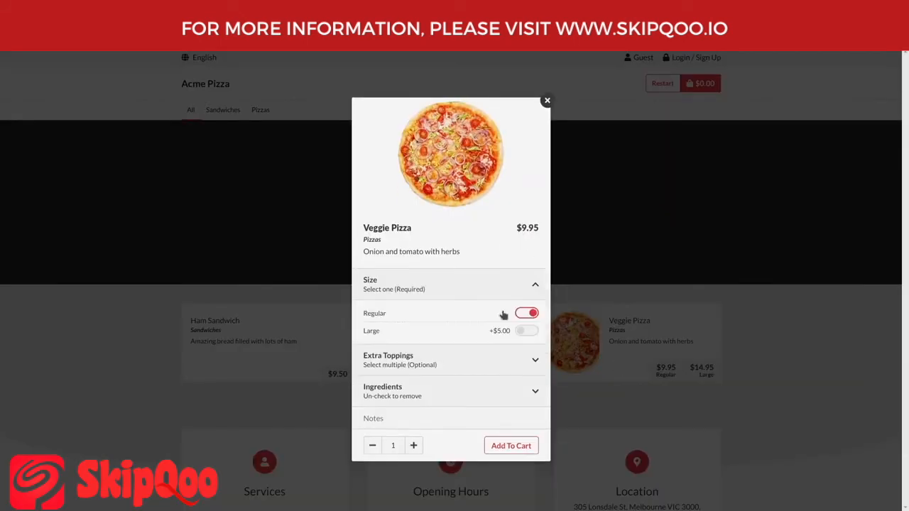
{"action": "left_click", "coordinate": [649, 291]}
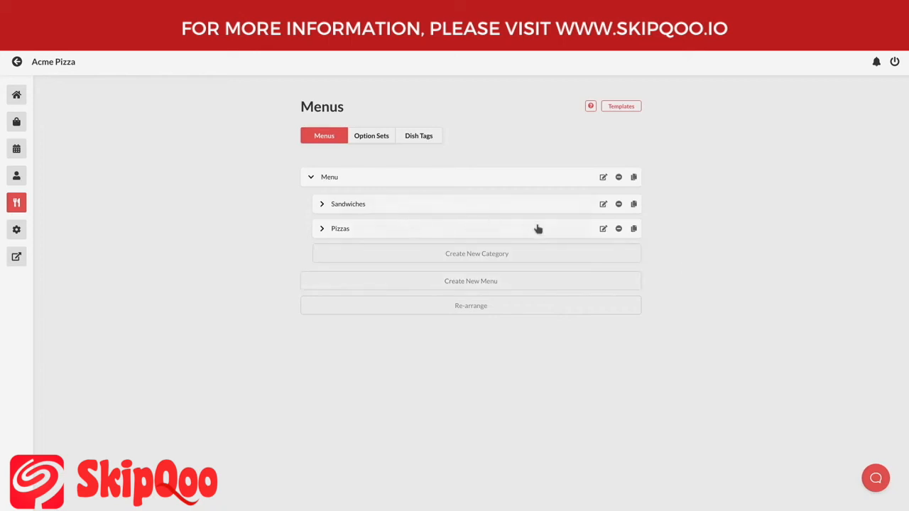
- Create a category named "Combos" in the menu
{"action": "left_click", "coordinate": [604, 262]}
{"action": "left_click", "coordinate": [454, 151]}
{"action": "type", "text": "Combos"}
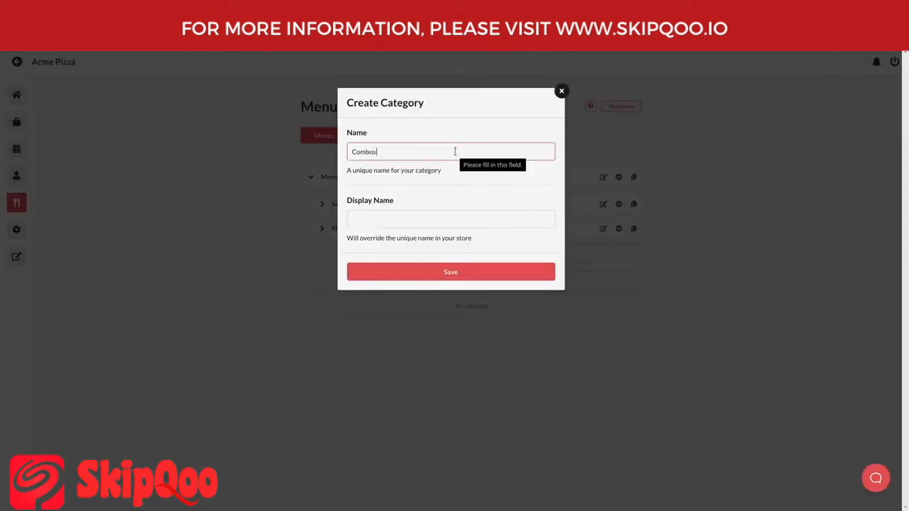
{"action": "left_click", "coordinate": [500, 270]}
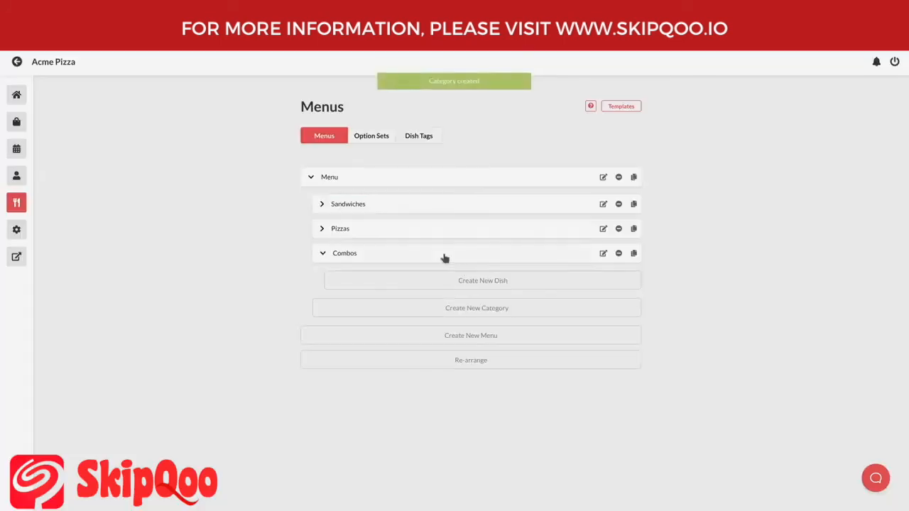
- Start a new combo dish in the Combos category, named "Sandwich & Pizza" and priced at $19.50
{"action": "left_click", "coordinate": [537, 286]}
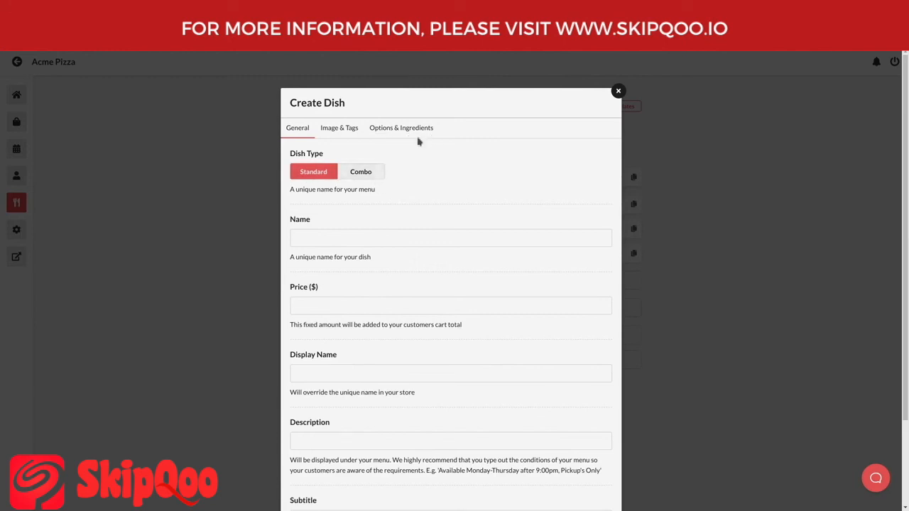
{"action": "left_click", "coordinate": [376, 173]}
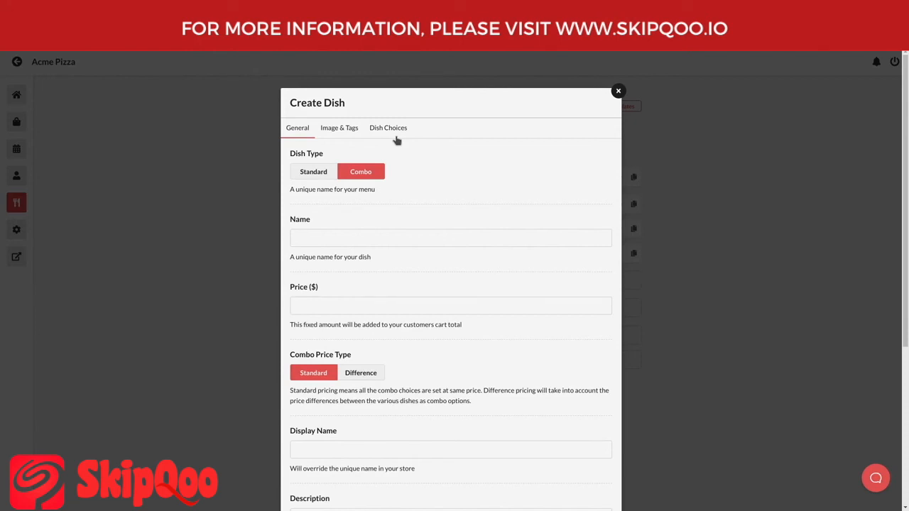
{"action": "left_click", "coordinate": [389, 236]}
{"action": "type", "text": "Sandwich & Pizza"}
{"action": "key", "text": "Tab"}
{"action": "type", "text": "19.50"}
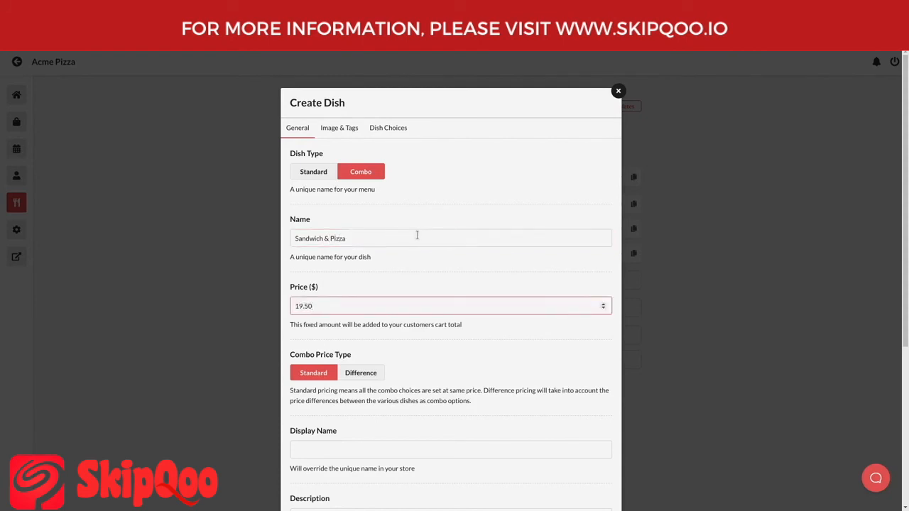
- Add two dish choices to the combo, named "Sandwich" and "Pizza"
{"action": "left_click", "coordinate": [392, 137]}
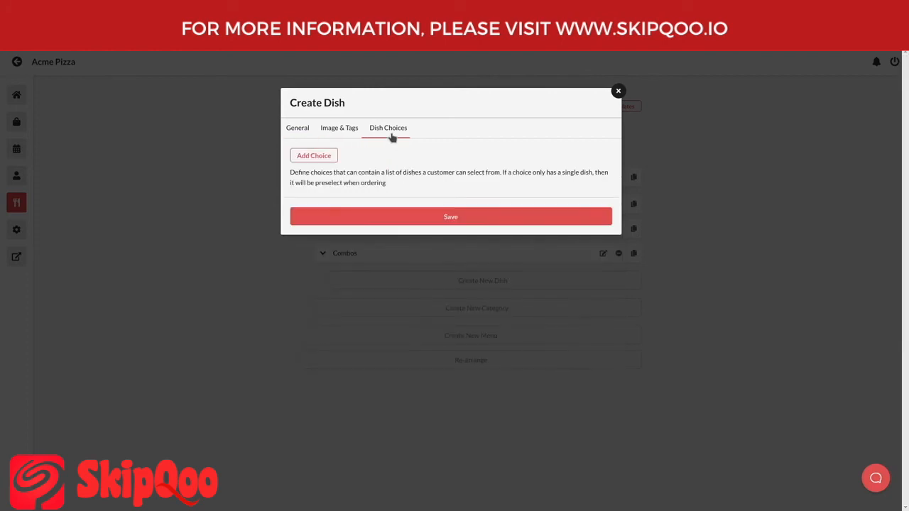
{"action": "left_click", "coordinate": [335, 155]}
{"action": "left_click", "coordinate": [337, 155]}
{"action": "left_click", "coordinate": [406, 178]}
{"action": "type", "text": "Sandwich"}
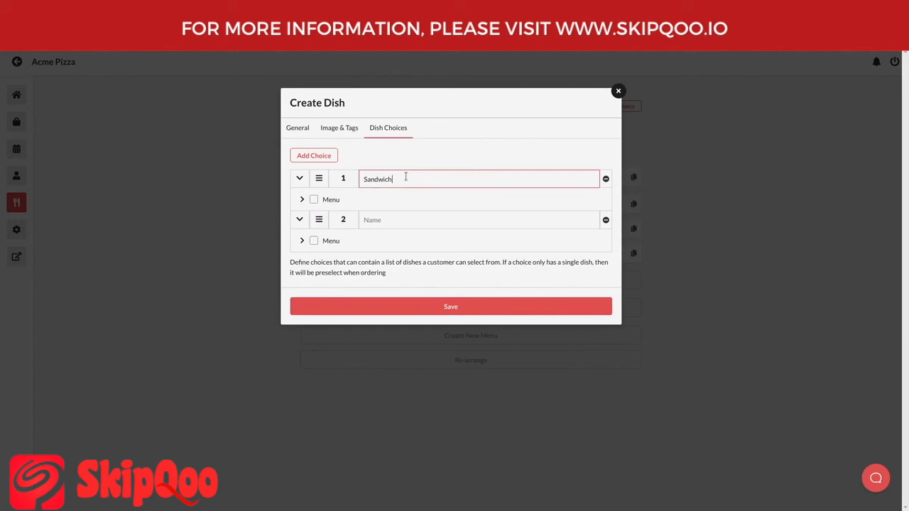
{"action": "left_click", "coordinate": [410, 217]}
{"action": "type", "text": "Pizza"}
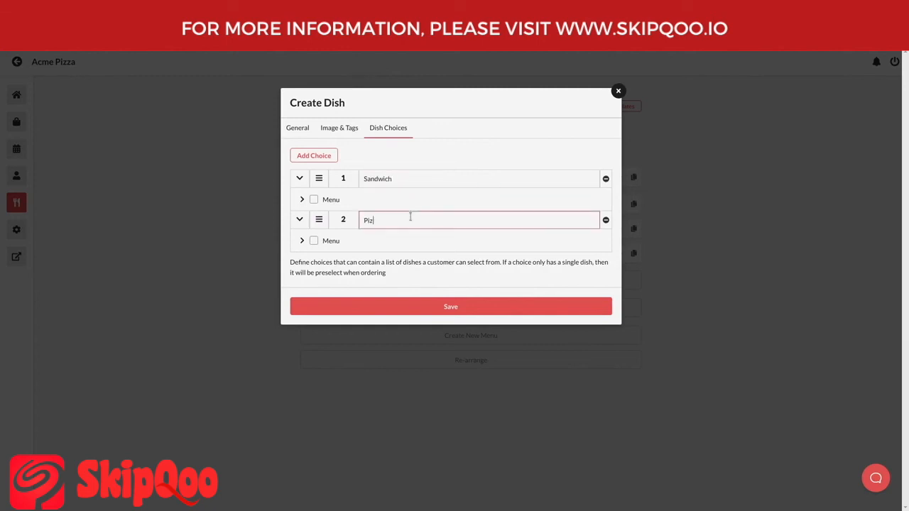
- Assign all Sandwiches dishes to the Sandwich choice and the Veggie Pizza to the Pizza choice, and save the combo dish
{"action": "left_click", "coordinate": [302, 200]}
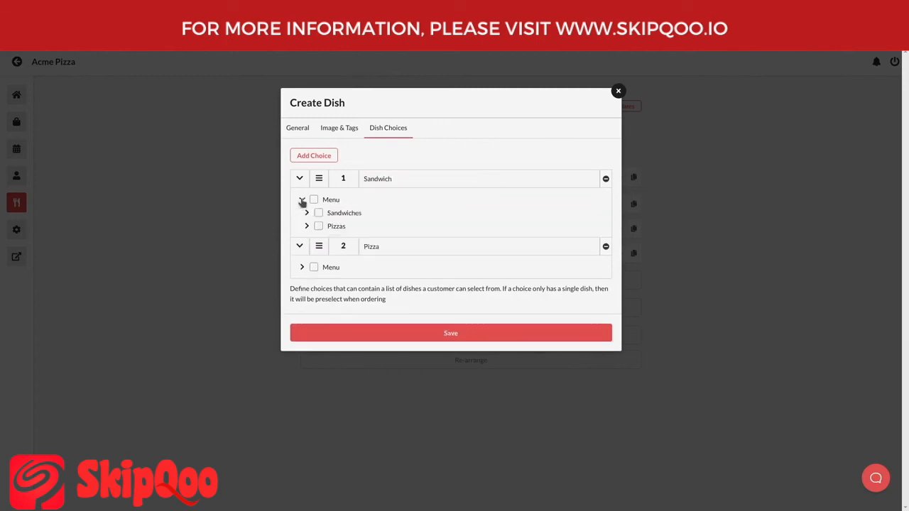
{"action": "left_click", "coordinate": [306, 213]}
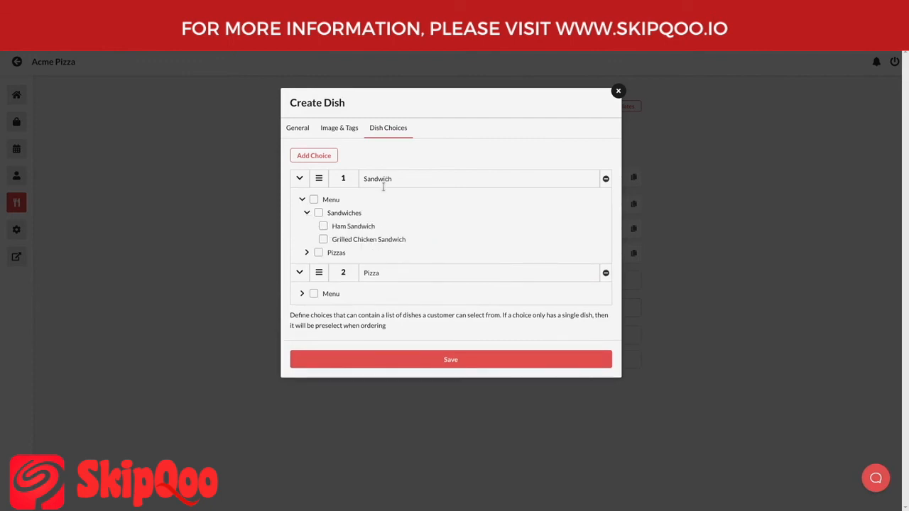
{"action": "left_click", "coordinate": [338, 214]}
{"action": "left_click", "coordinate": [301, 293]}
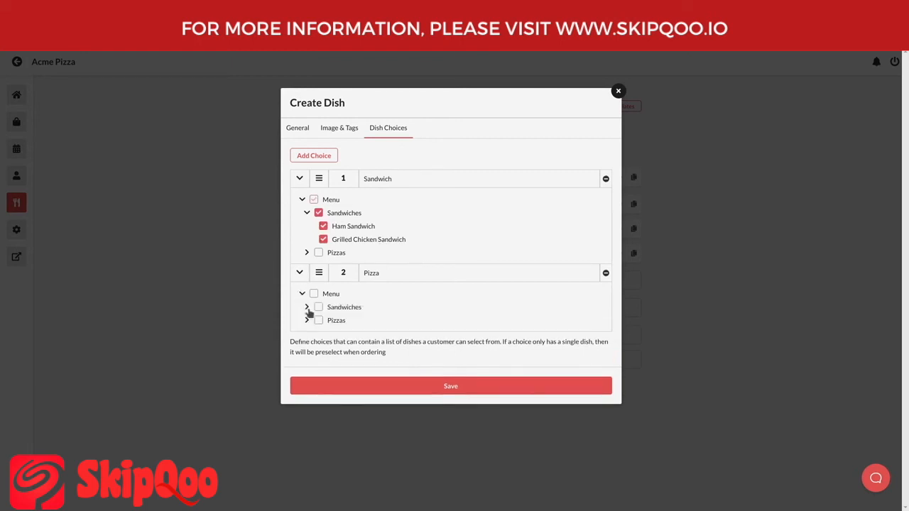
{"action": "left_click", "coordinate": [306, 320]}
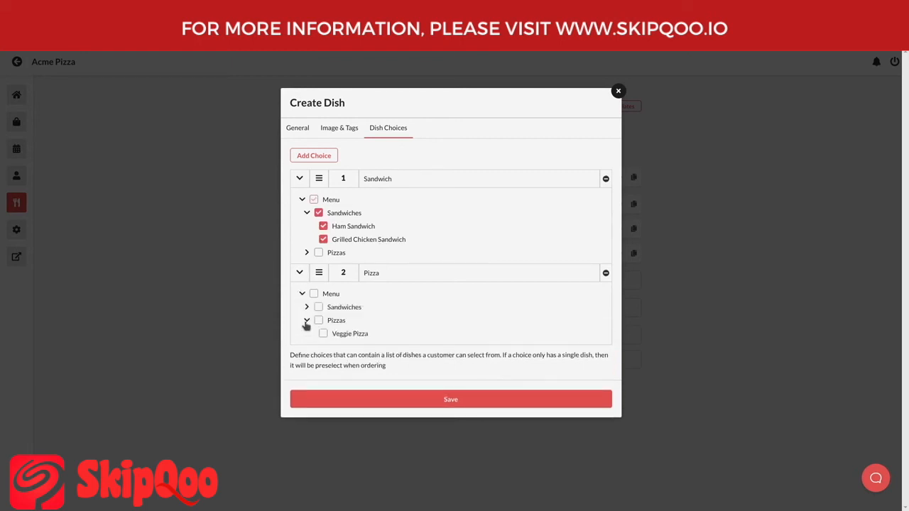
{"action": "left_click", "coordinate": [357, 338]}
{"action": "left_click", "coordinate": [559, 394]}
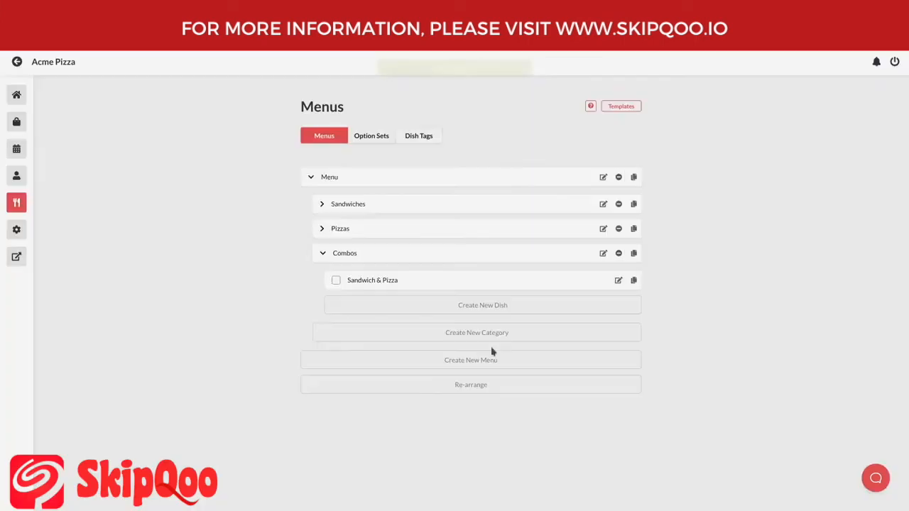
- Open the storefront from the admin dashboard and start a new pickup order for now
{"action": "left_click", "coordinate": [16, 258]}
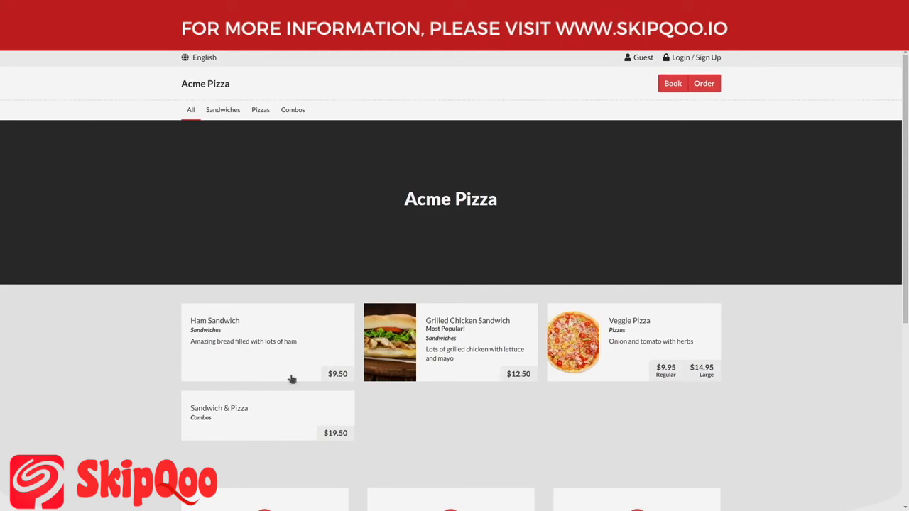
{"action": "left_click", "coordinate": [700, 85]}
{"action": "left_click", "coordinate": [361, 288]}
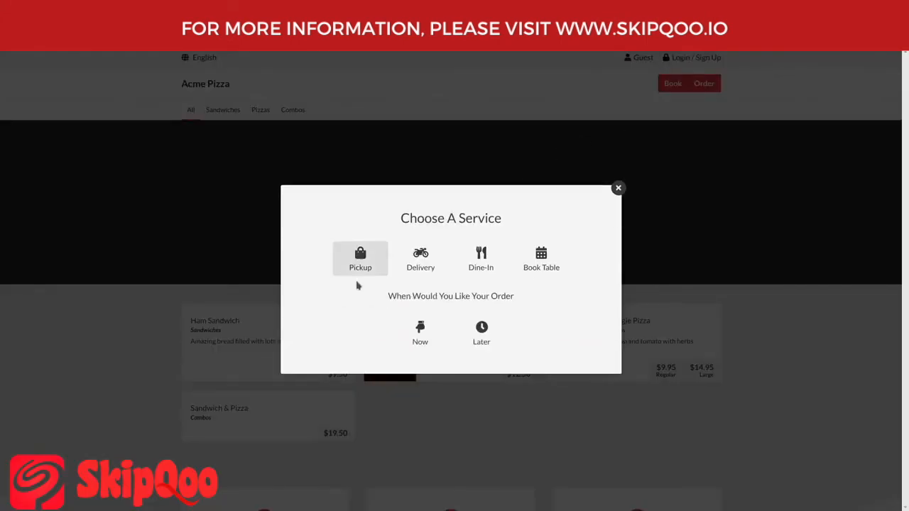
{"action": "left_click", "coordinate": [420, 330]}
{"action": "left_click", "coordinate": [461, 366]}
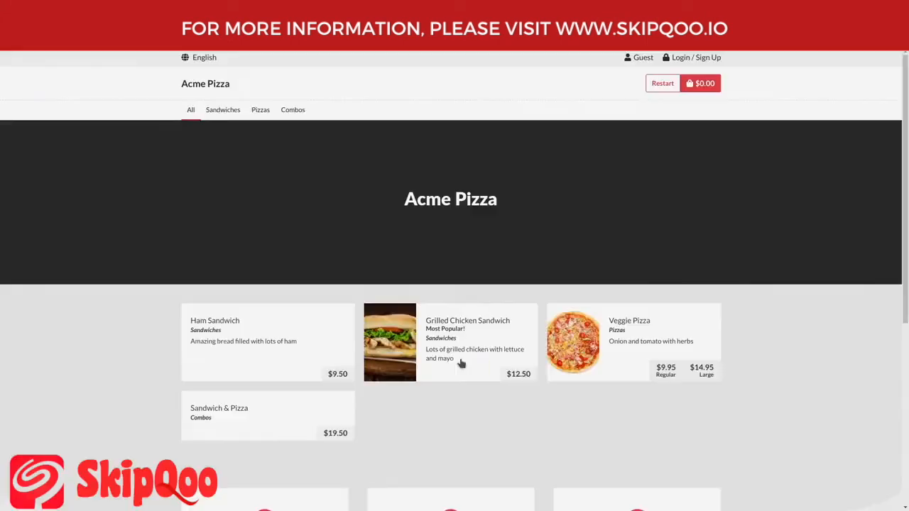
- Open the Sandwich & Pizza combo, choose Grilled Chicken Sandwich as its sandwich, and expand that sandwich's ingredients
{"action": "left_click", "coordinate": [306, 399]}
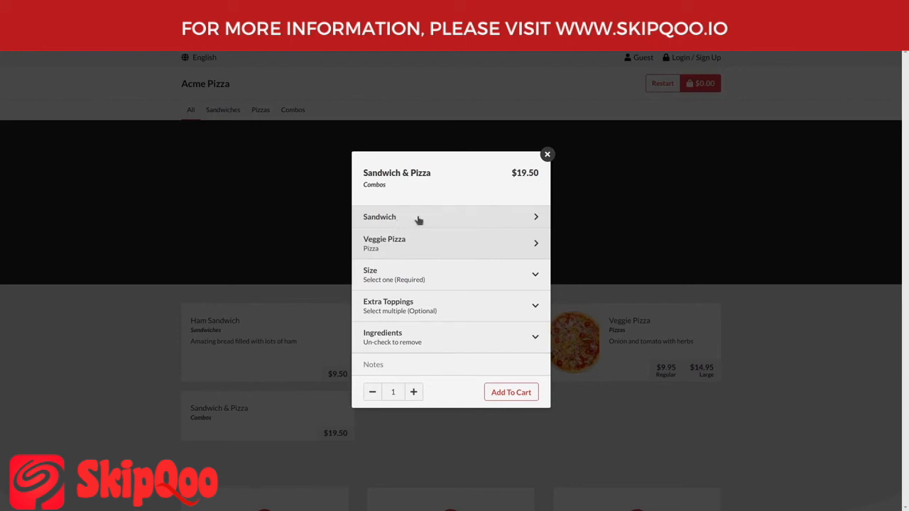
{"action": "left_click", "coordinate": [458, 221]}
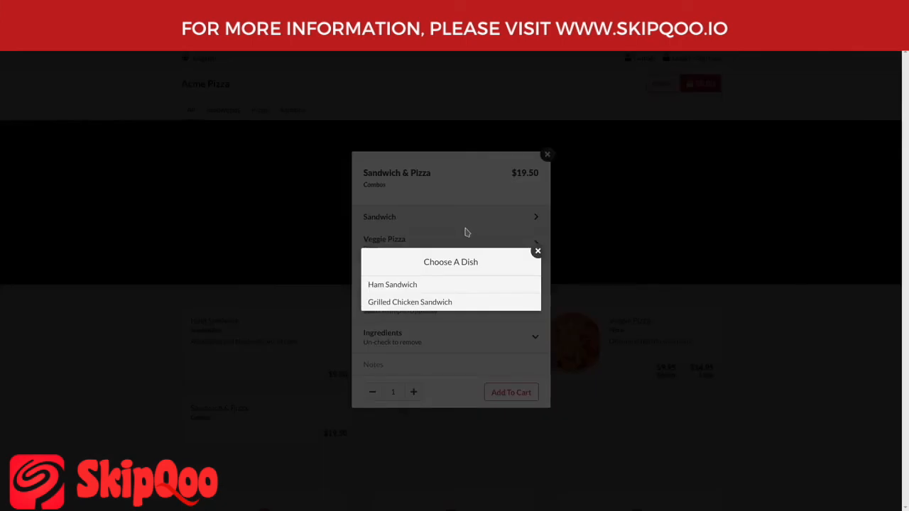
{"action": "left_click", "coordinate": [467, 302]}
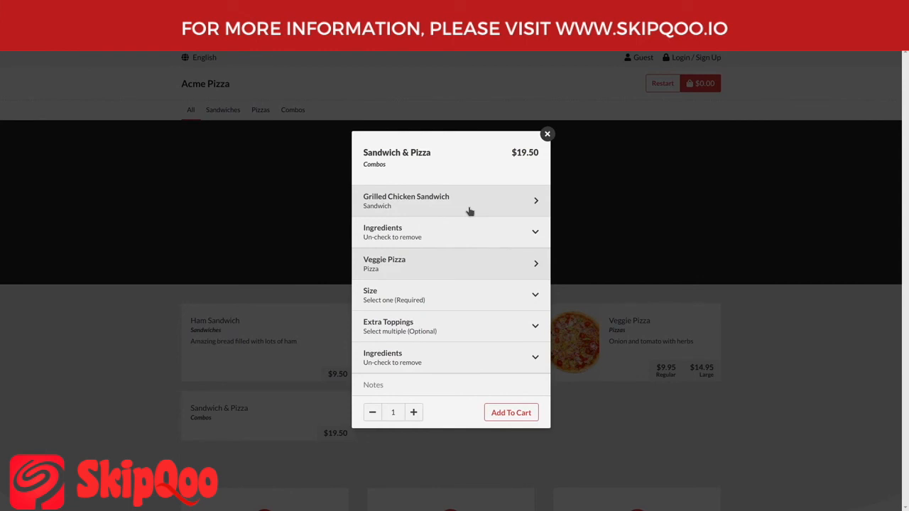
{"action": "left_click", "coordinate": [439, 240]}
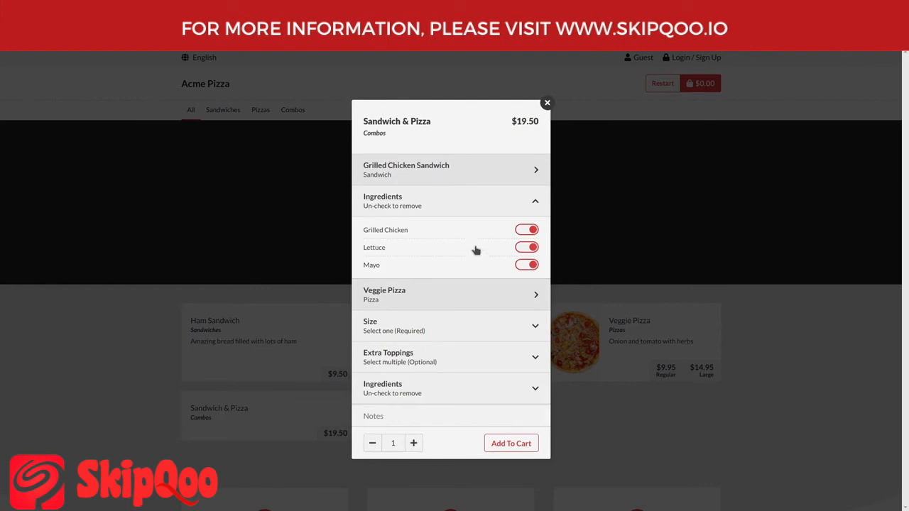
- Remove Lettuce and Grilled Chicken from the combo's sandwich, and choose the Regular size for the Veggie Pizza
{"action": "left_click", "coordinate": [479, 248]}
{"action": "left_click", "coordinate": [481, 232]}
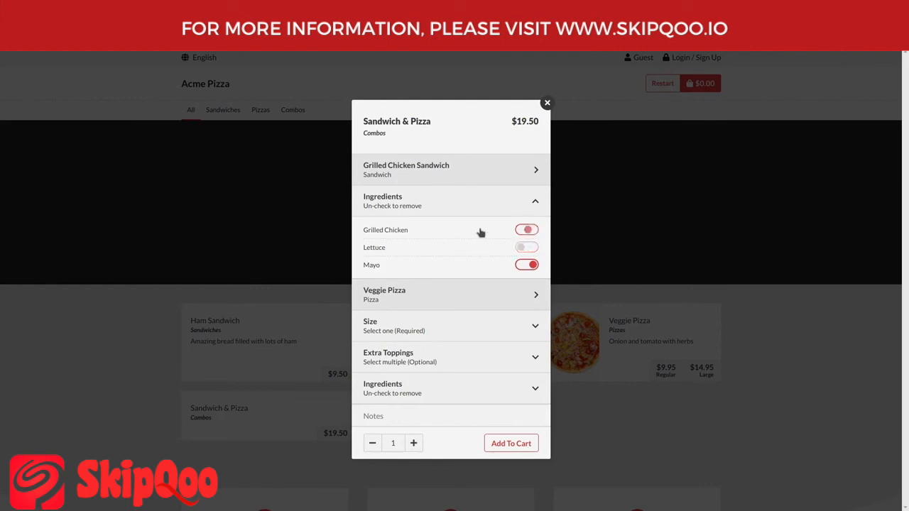
{"action": "left_click", "coordinate": [483, 338]}
{"action": "left_click", "coordinate": [483, 340]}
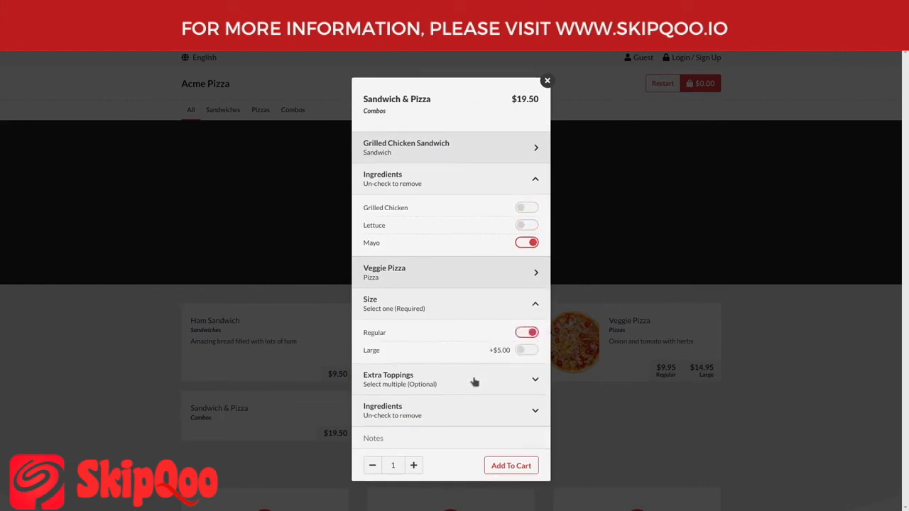
- Add one Extra Chicken and one Extra Cheese topping to the pizza, and add the customized combo to the cart
{"action": "left_click", "coordinate": [474, 382]}
{"action": "left_click", "coordinate": [532, 396]}
{"action": "left_click", "coordinate": [531, 414]}
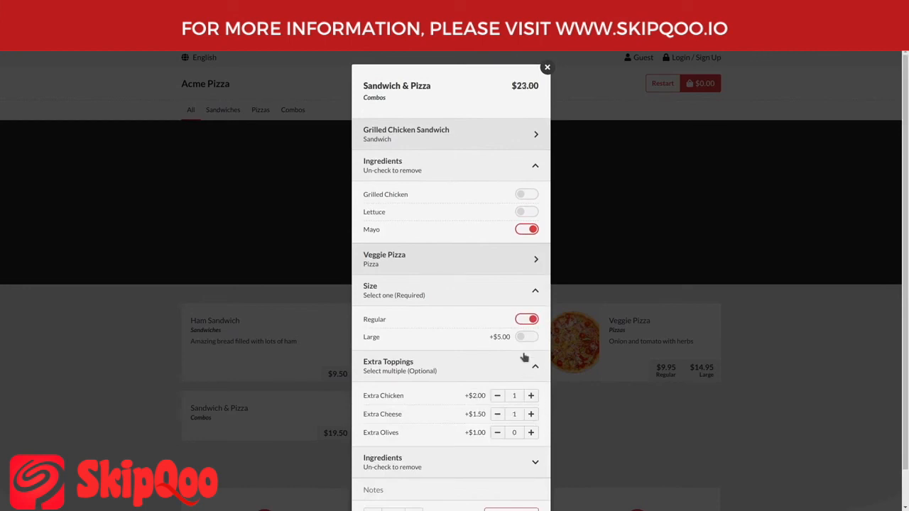
{"action": "scroll", "coordinate": [523, 360], "scroll_direction": "down", "scroll_amount": 3}
{"action": "left_click", "coordinate": [518, 483]}
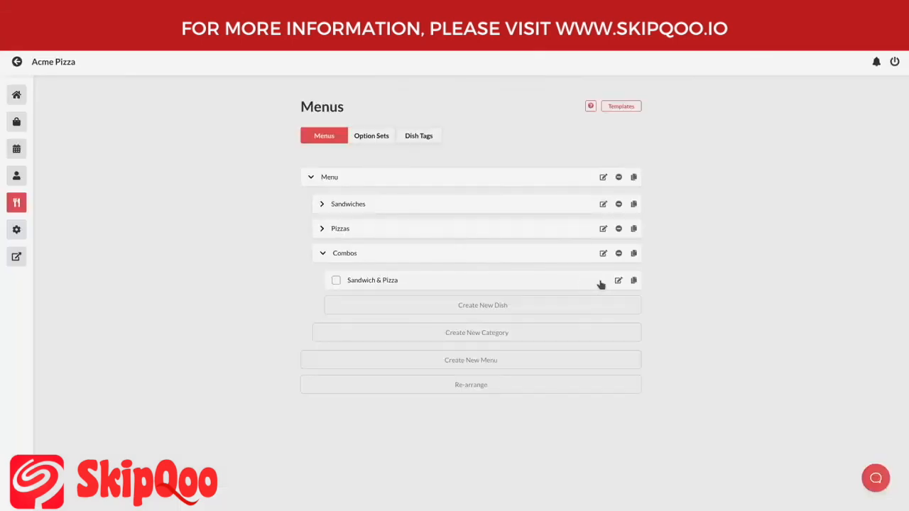
- In the admin dashboard's menus, set the Sandwich & Pizza dish's combo price type to Difference and save it
{"action": "left_click", "coordinate": [617, 282]}
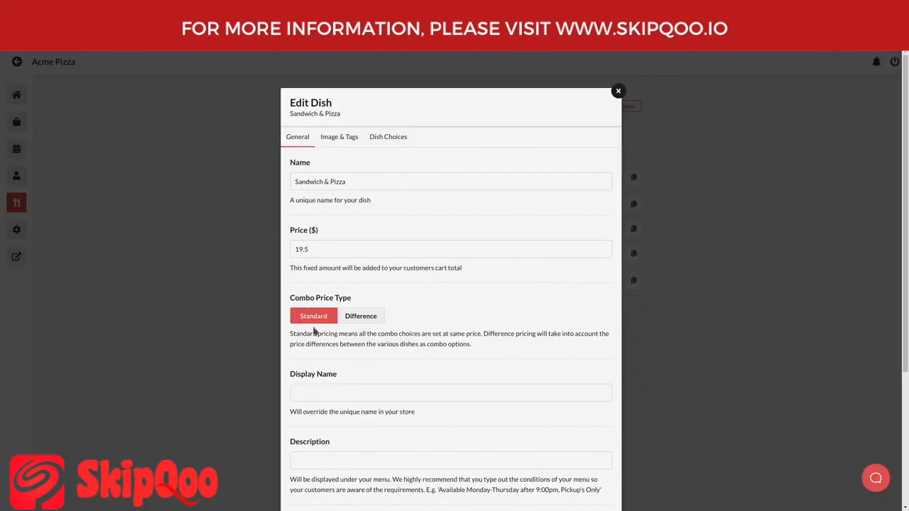
{"action": "left_click", "coordinate": [375, 323]}
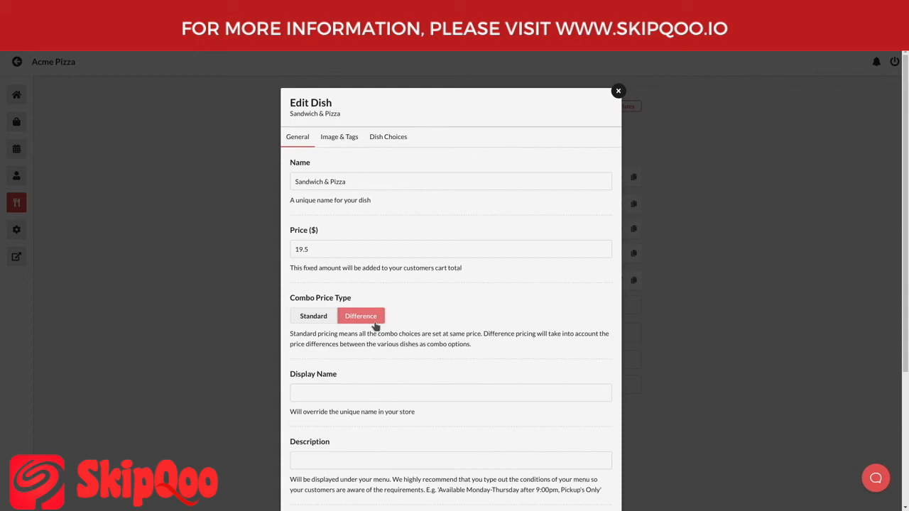
{"action": "scroll", "coordinate": [374, 325], "scroll_direction": "down", "scroll_amount": 3}
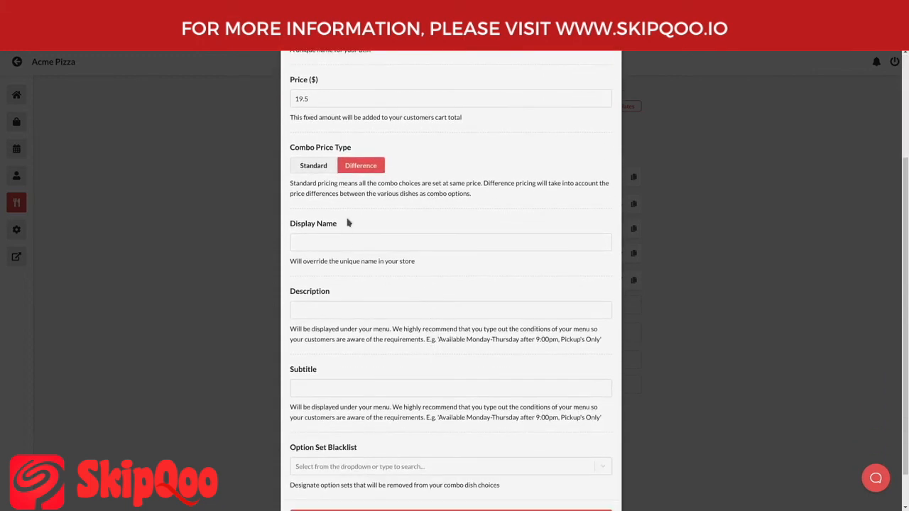
{"action": "scroll", "coordinate": [348, 223], "scroll_direction": "down", "scroll_amount": 1}
{"action": "left_click", "coordinate": [493, 477]}
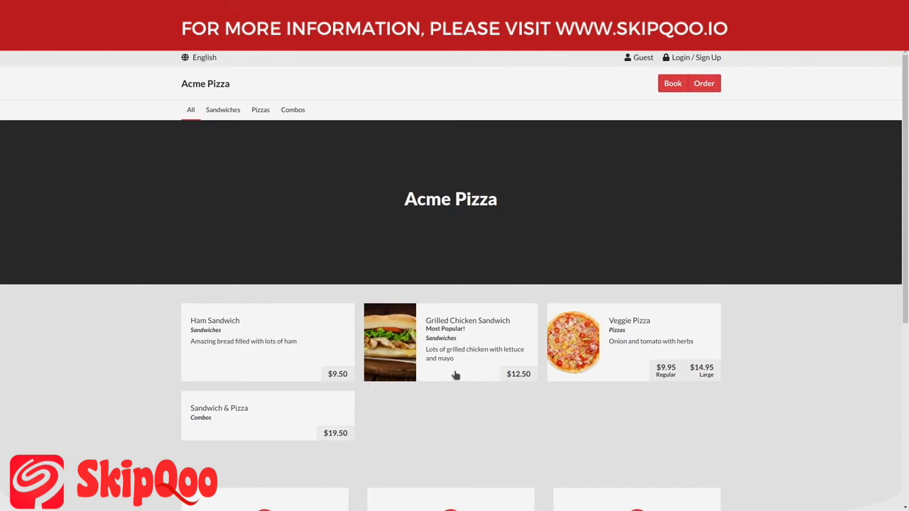
- Start a new pickup order in the Acme Pizza storefront
{"action": "left_click", "coordinate": [689, 93]}
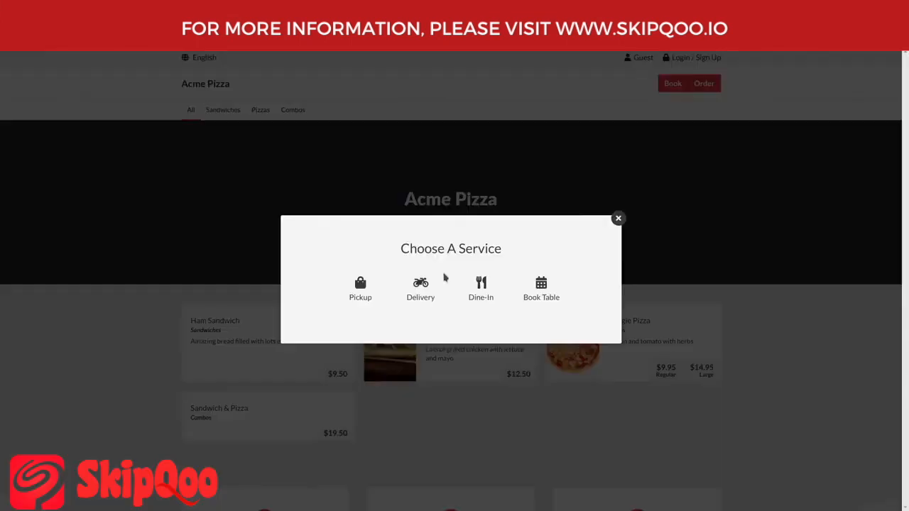
{"action": "left_click", "coordinate": [360, 288]}
{"action": "left_click", "coordinate": [434, 347]}
{"action": "left_click", "coordinate": [448, 369]}
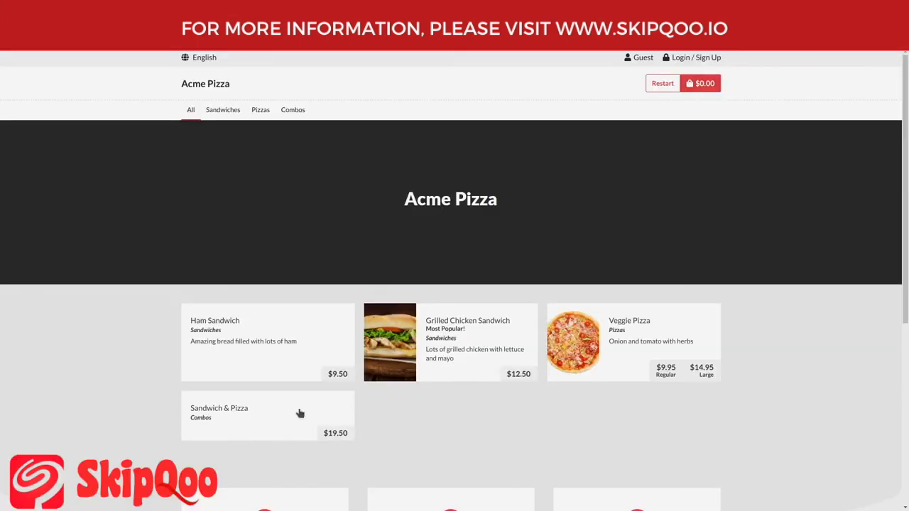
- Open the Sandwich & Pizza combo, choose Grilled Chicken Sandwich to check its price difference, expand the pizza size options, and close the combo
{"action": "left_click", "coordinate": [294, 413]}
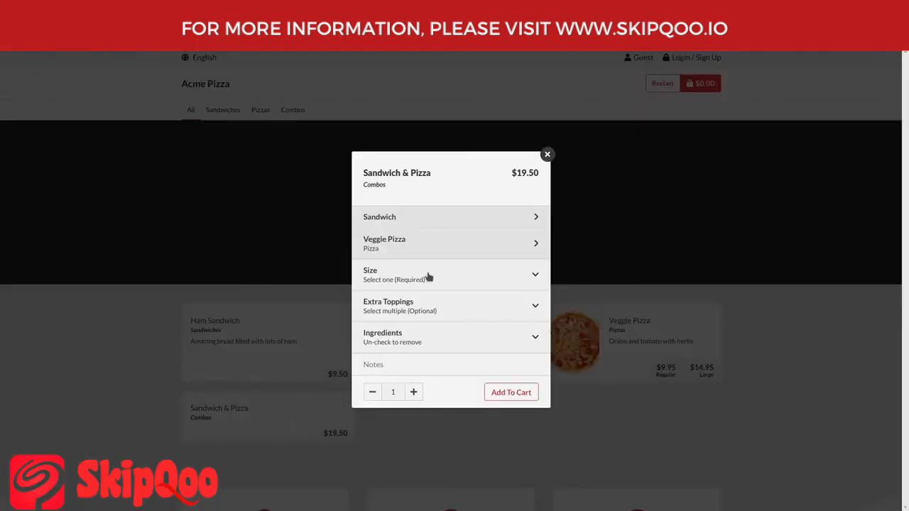
{"action": "left_click", "coordinate": [438, 214]}
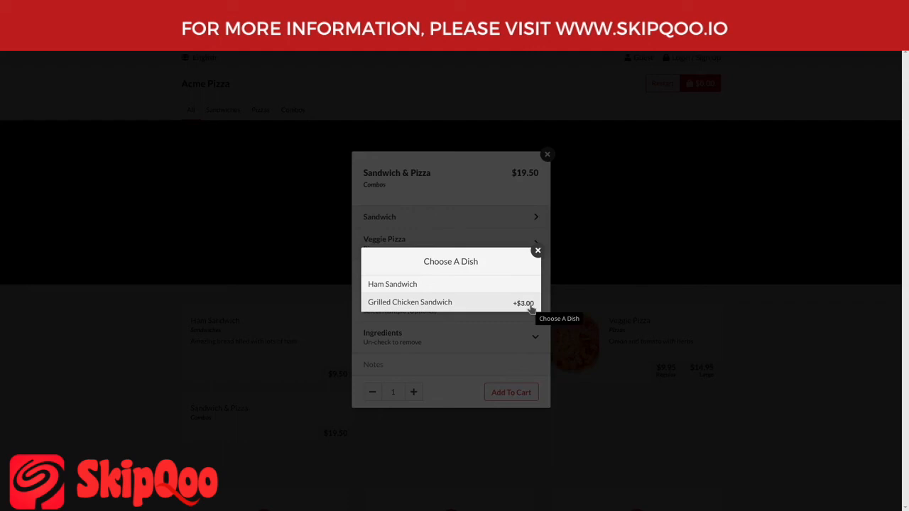
{"action": "left_click", "coordinate": [481, 310]}
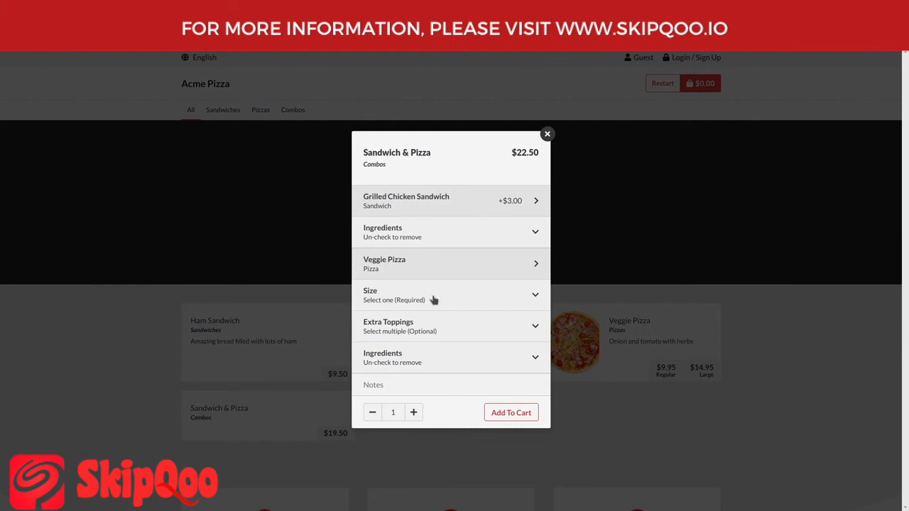
{"action": "left_click", "coordinate": [468, 298]}
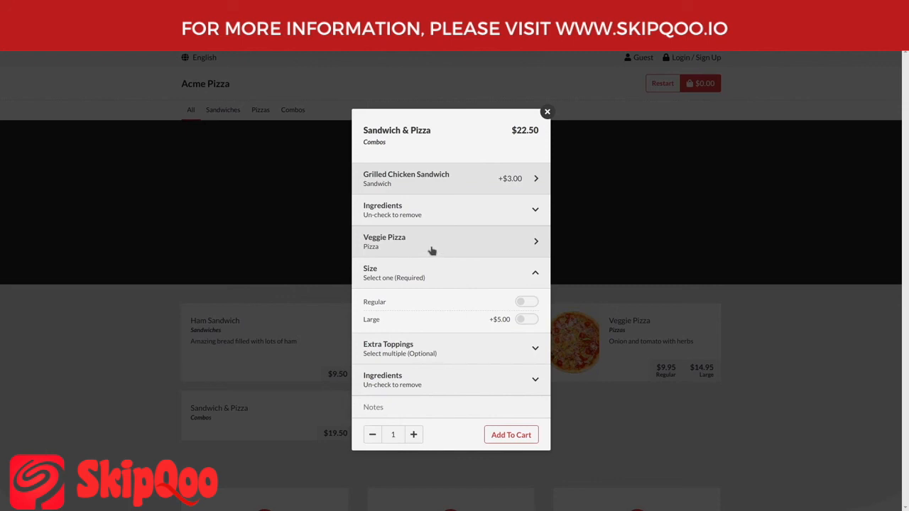
{"action": "left_click", "coordinate": [599, 258]}
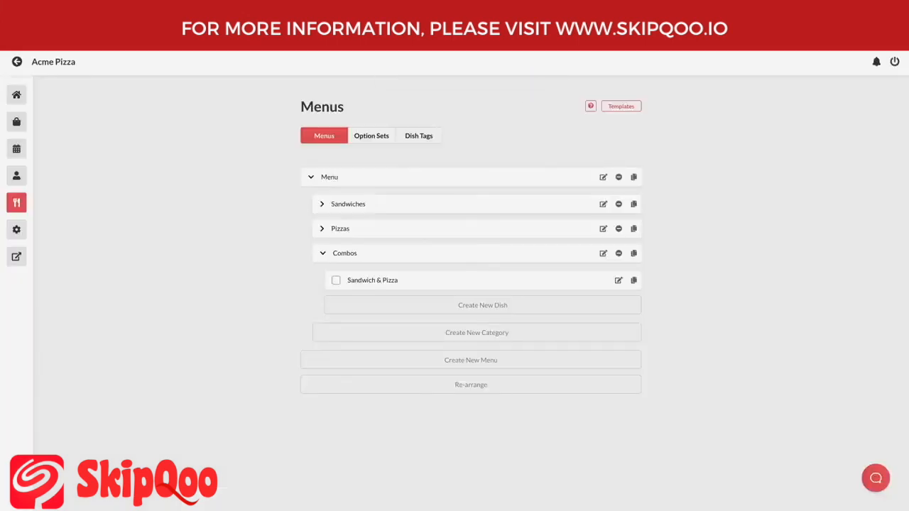
- Back in the admin menus, add Pizza - Size to the Sandwich & Pizza dish's option set blacklist and save the dish
{"action": "left_click", "coordinate": [619, 281]}
{"action": "scroll", "coordinate": [542, 257], "scroll_direction": "down", "scroll_amount": 5}
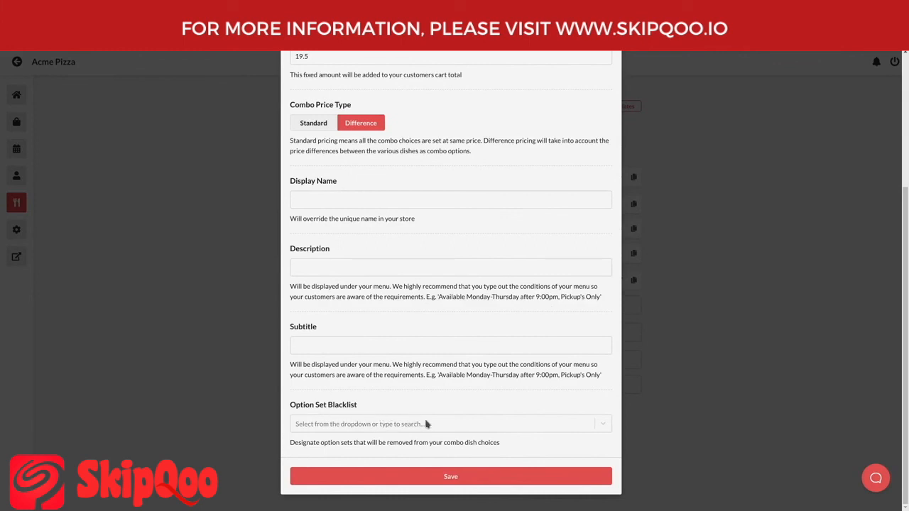
{"action": "left_click", "coordinate": [465, 426]}
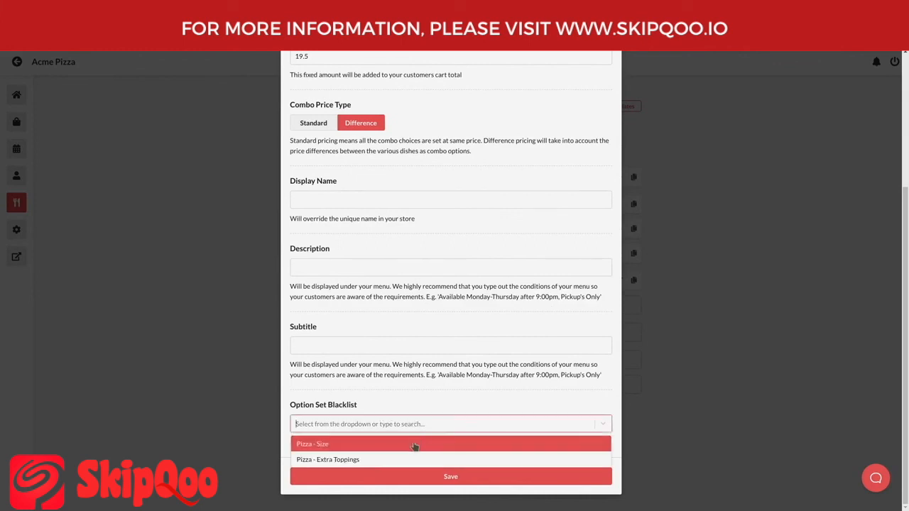
{"action": "left_click", "coordinate": [414, 446]}
{"action": "left_click", "coordinate": [435, 392]}
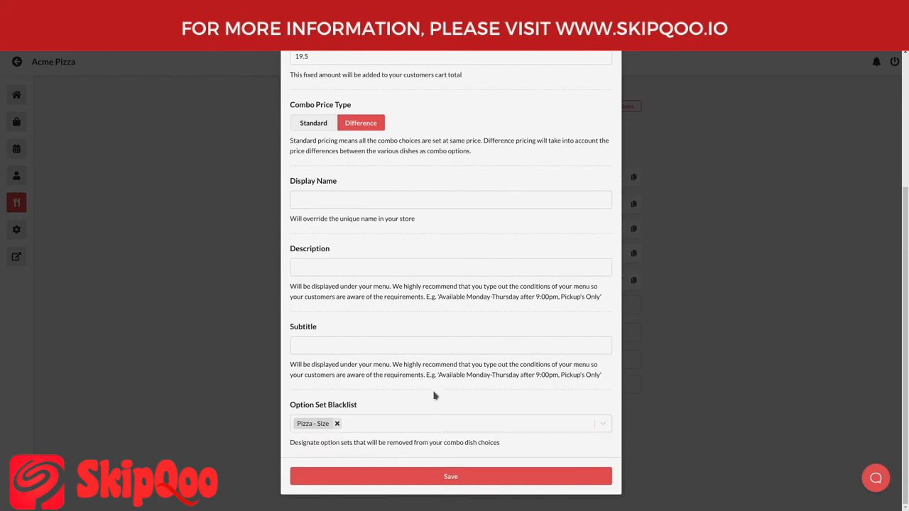
{"action": "left_click", "coordinate": [451, 477]}
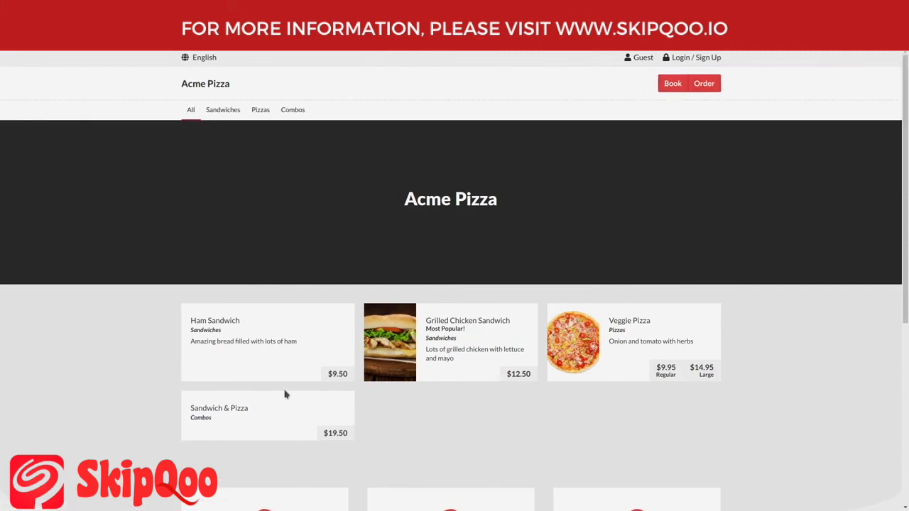
- Start another pickup order in the storefront and open the Sandwich & Pizza combo to check its pizza options
{"action": "left_click", "coordinate": [671, 85]}
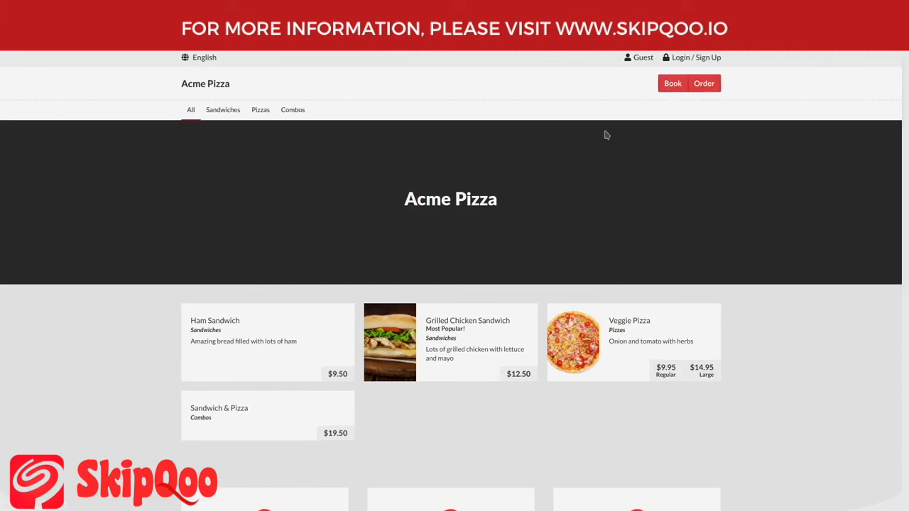
{"action": "left_click", "coordinate": [351, 301]}
{"action": "left_click", "coordinate": [401, 367]}
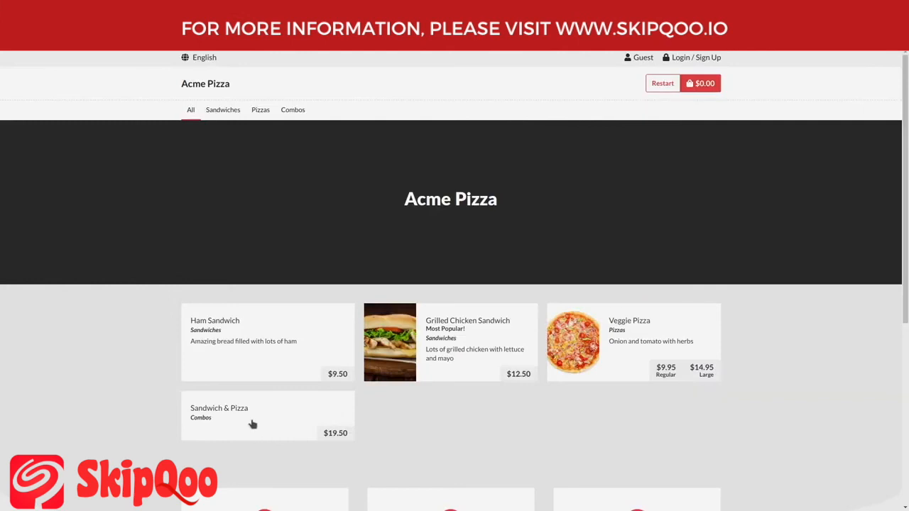
{"action": "left_click", "coordinate": [271, 416]}
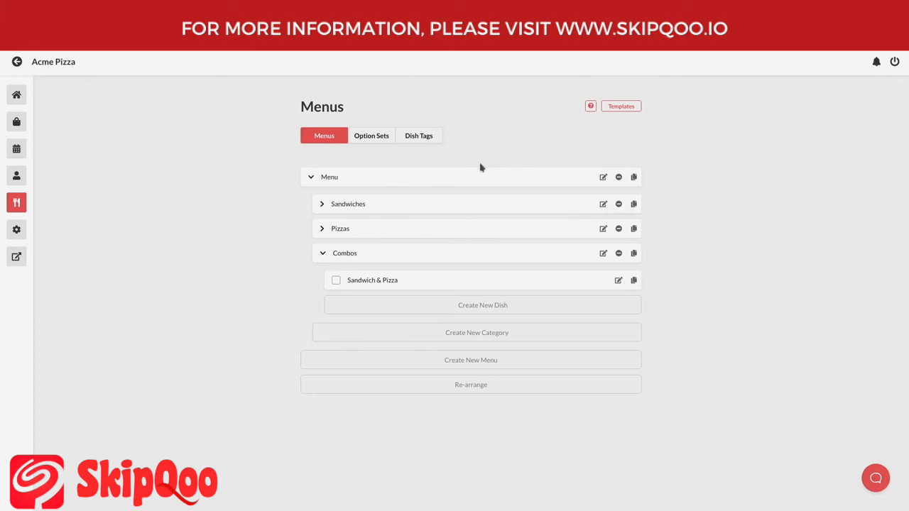
- Return to the admin menus and start a new dish tag with the name "Spicy" and the tag text "Spicy"
{"action": "left_click", "coordinate": [437, 144]}
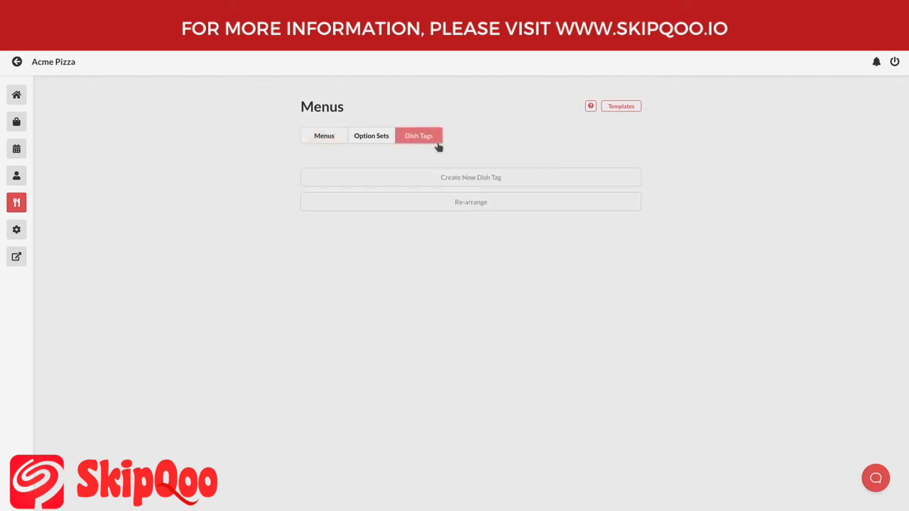
{"action": "left_click", "coordinate": [572, 183]}
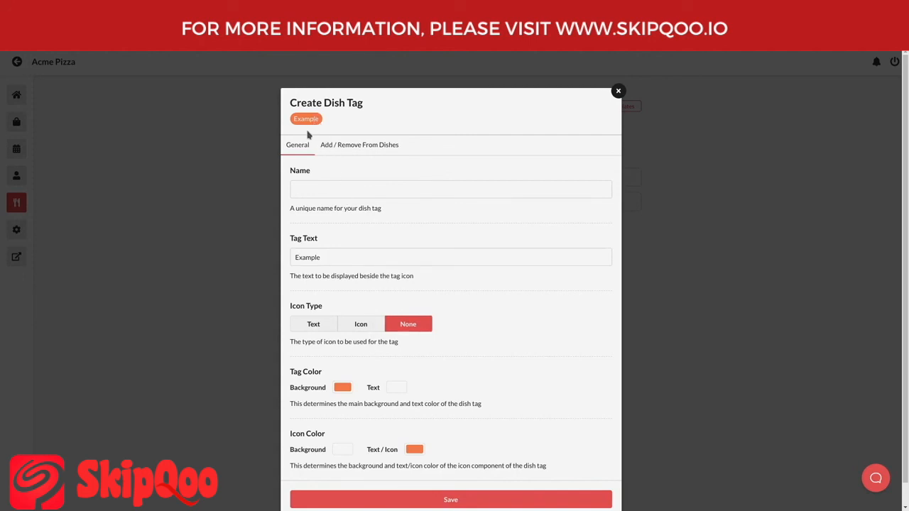
{"action": "left_click", "coordinate": [325, 190]}
{"action": "type", "text": "Spicy"}
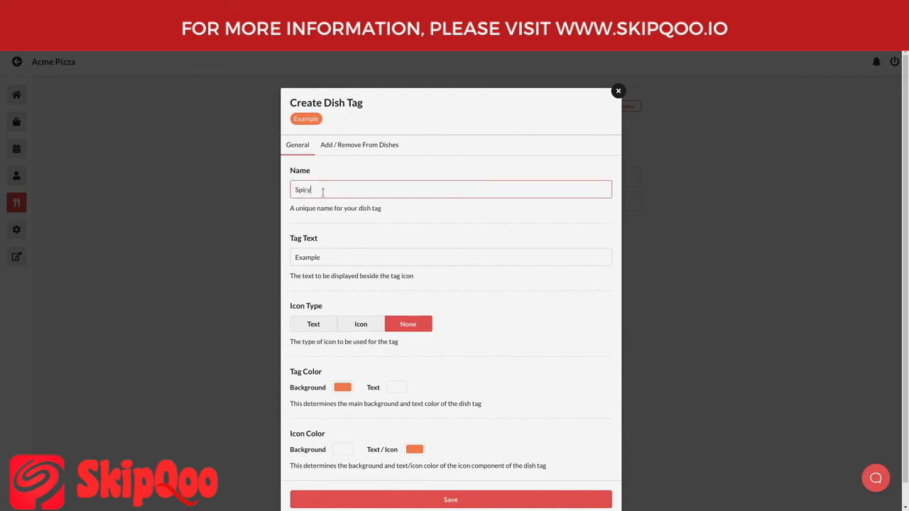
{"action": "key", "text": "Tab"}
{"action": "type", "text": "Spicy"}
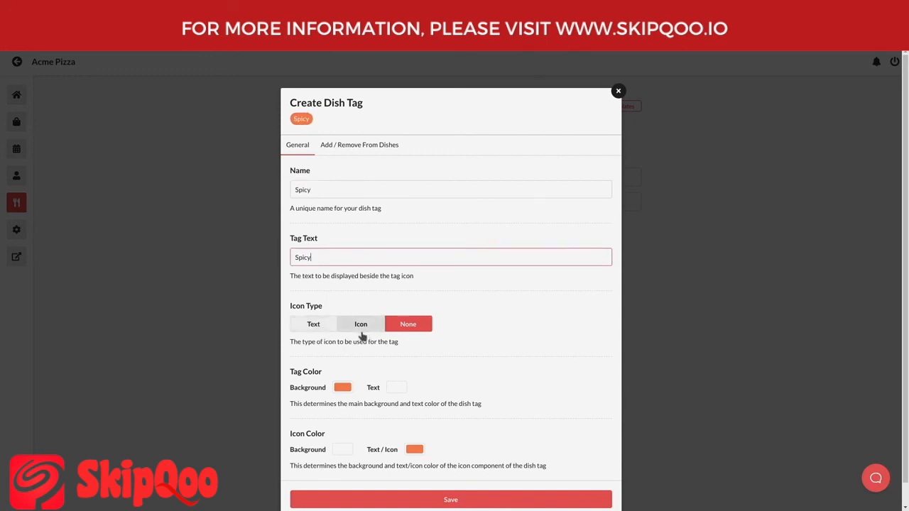
- Try a text icon on the Spicy tag with "S" and the longer "SSDADASD", and clear the icon text
{"action": "left_click", "coordinate": [320, 329]}
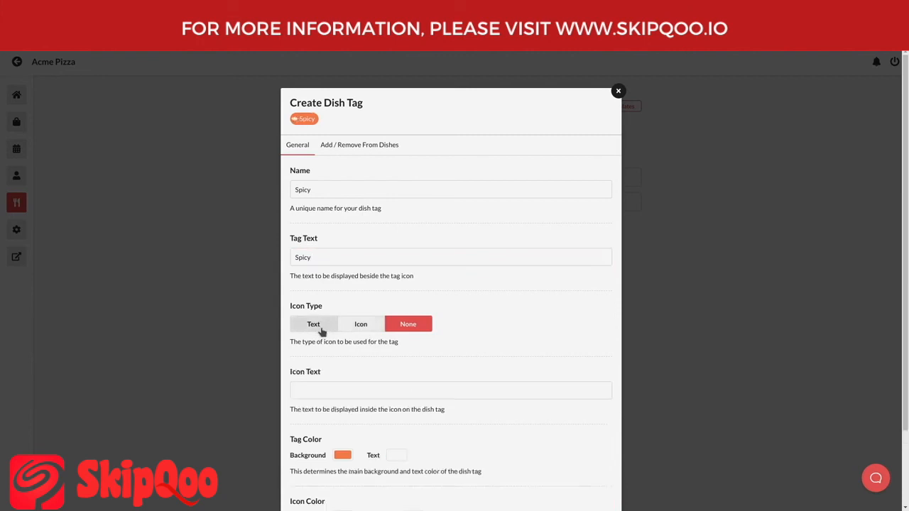
{"action": "left_click", "coordinate": [349, 389]}
{"action": "type", "text": "S"}
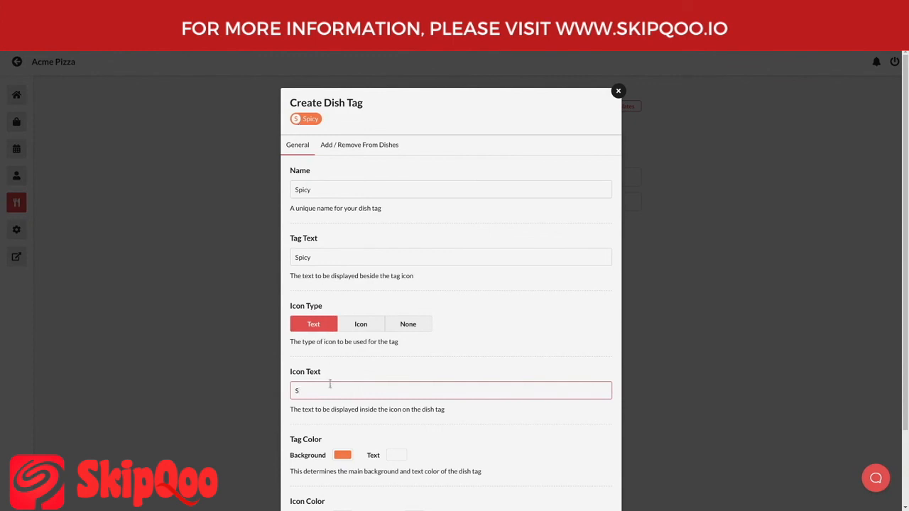
{"action": "type", "text": "SDADASD"}
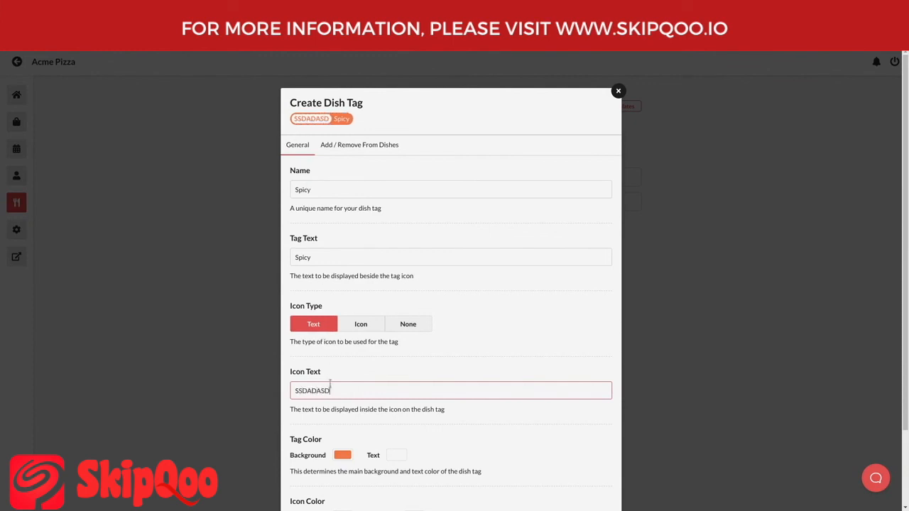
{"action": "key", "text": "BackSpace"}
{"action": "key", "text": "BackSpace"}
{"action": "key", "text": "BackSpace"}
{"action": "key", "text": "BackSpace"}
{"action": "key", "text": "BackSpace"}
{"action": "key", "text": "BackSpace"}
{"action": "key", "text": "BackSpace"}
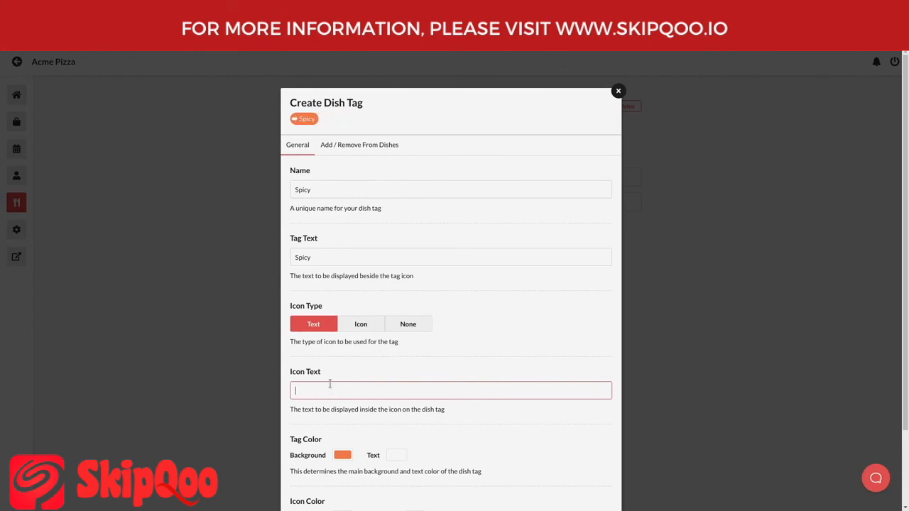
- Set the Spicy tag's icon type to Icon and choose the chili pepper icon
{"action": "left_click", "coordinate": [363, 324]}
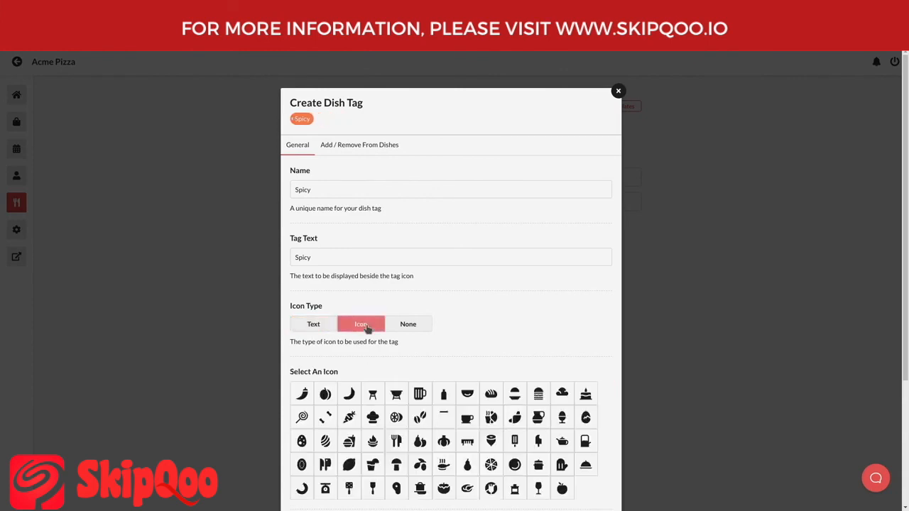
{"action": "scroll", "coordinate": [476, 341], "scroll_direction": "down", "scroll_amount": 1}
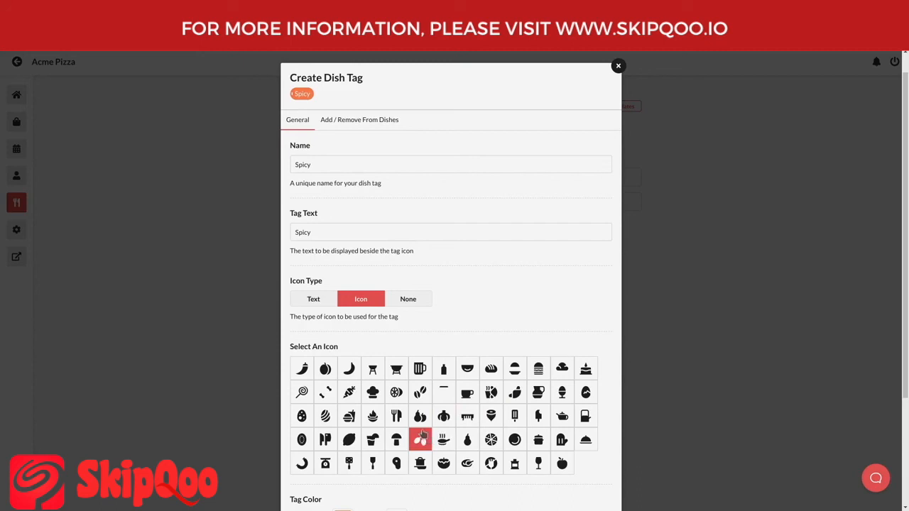
{"action": "left_click", "coordinate": [306, 376]}
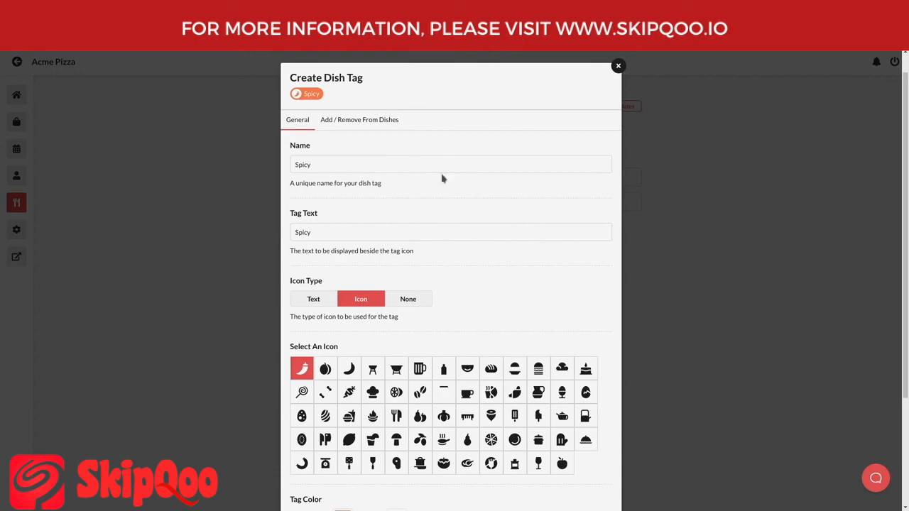
{"action": "scroll", "coordinate": [414, 148], "scroll_direction": "down", "scroll_amount": 2}
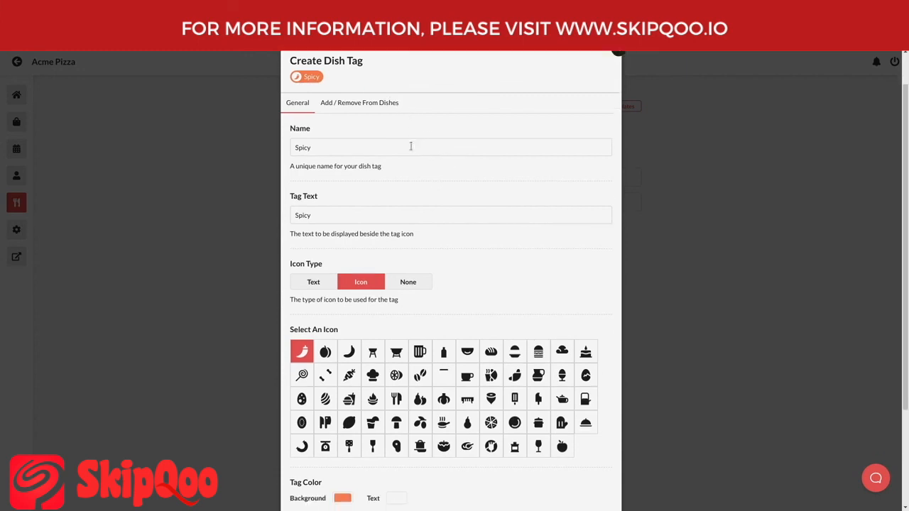
{"action": "scroll", "coordinate": [436, 281], "scroll_direction": "down", "scroll_amount": 1}
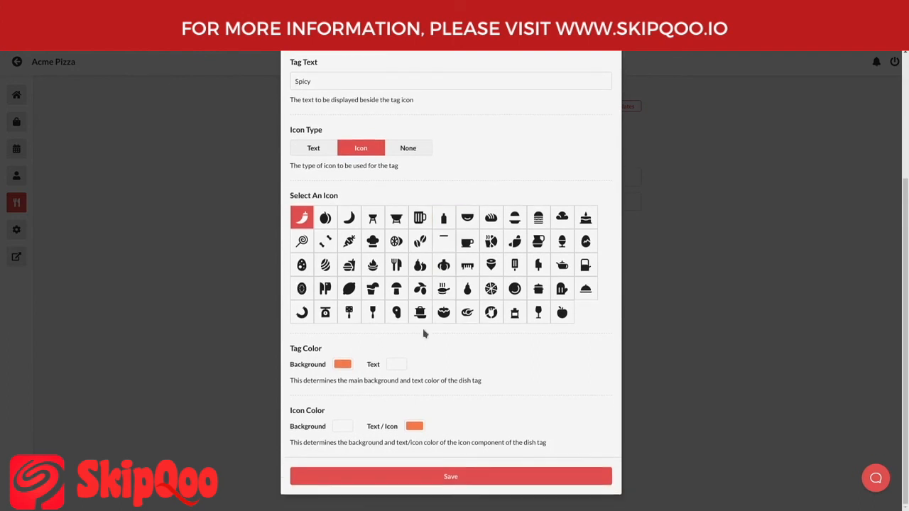
- Set the Spicy tag's background color to a dark red and check the tag preview
{"action": "left_click", "coordinate": [346, 369]}
{"action": "left_click_drag", "start_coordinate": [364, 447], "coordinate": [344, 445]}
{"action": "left_click", "coordinate": [431, 393]}
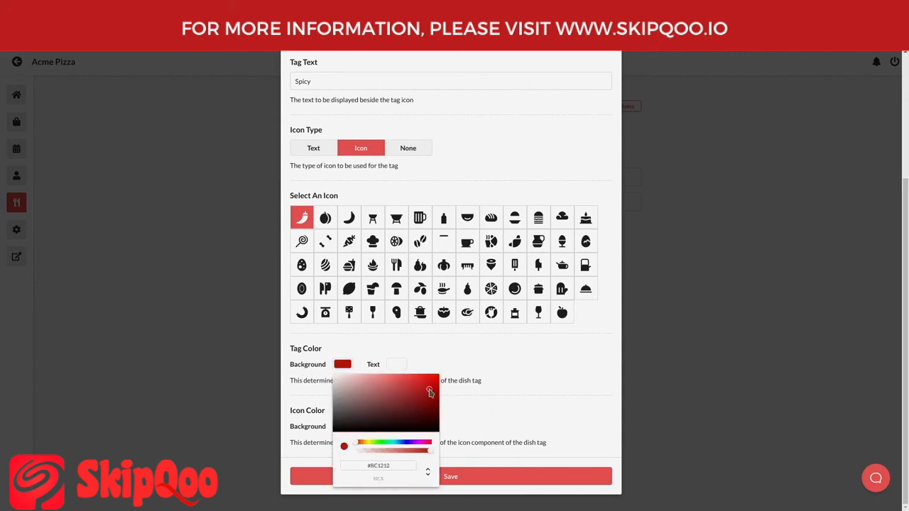
{"action": "left_click", "coordinate": [484, 361]}
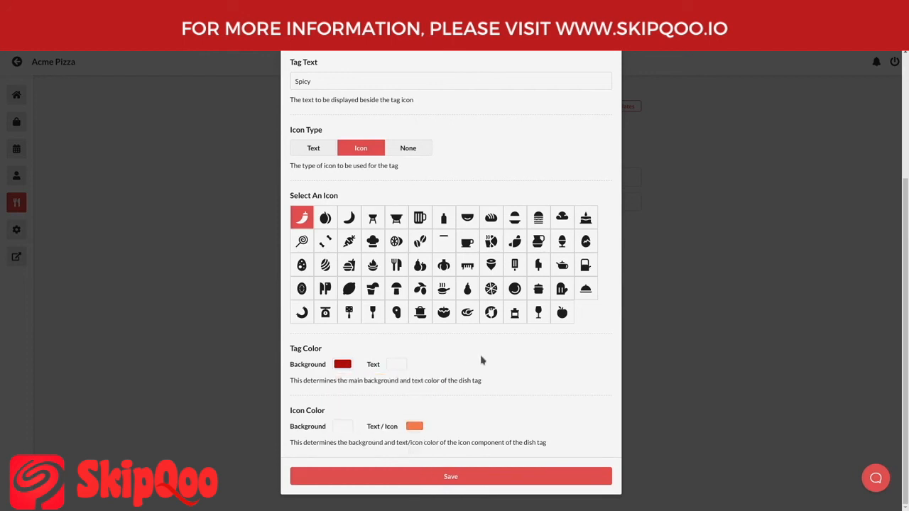
{"action": "scroll", "coordinate": [416, 419], "scroll_direction": "up", "scroll_amount": 3}
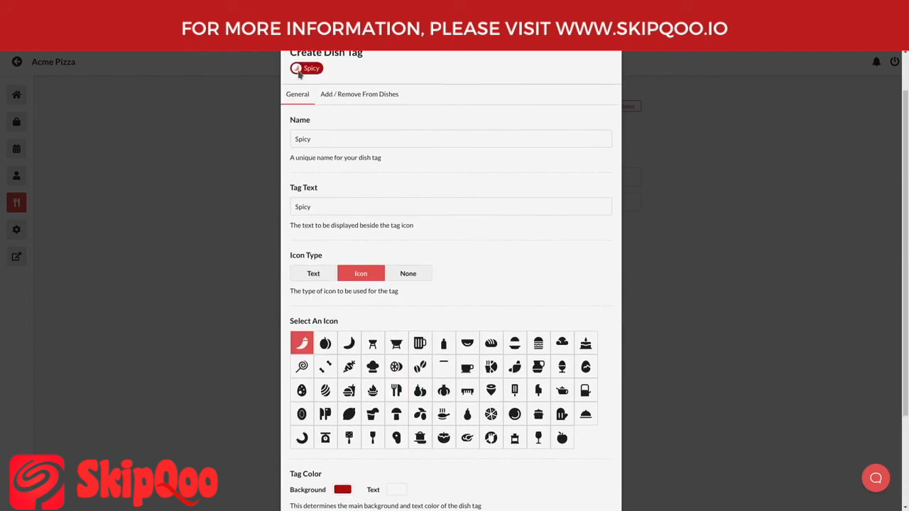
- Set the Spicy tag's icon color to a dark red matching the tag background, and check the preview
{"action": "scroll", "coordinate": [404, 320], "scroll_direction": "down", "scroll_amount": 4}
{"action": "left_click", "coordinate": [414, 426]}
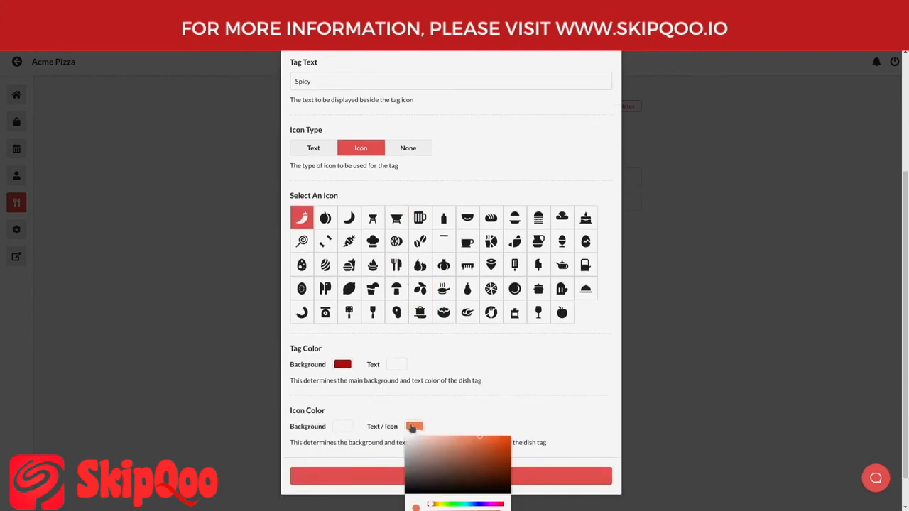
{"action": "left_click", "coordinate": [416, 505]}
{"action": "left_click", "coordinate": [500, 457]}
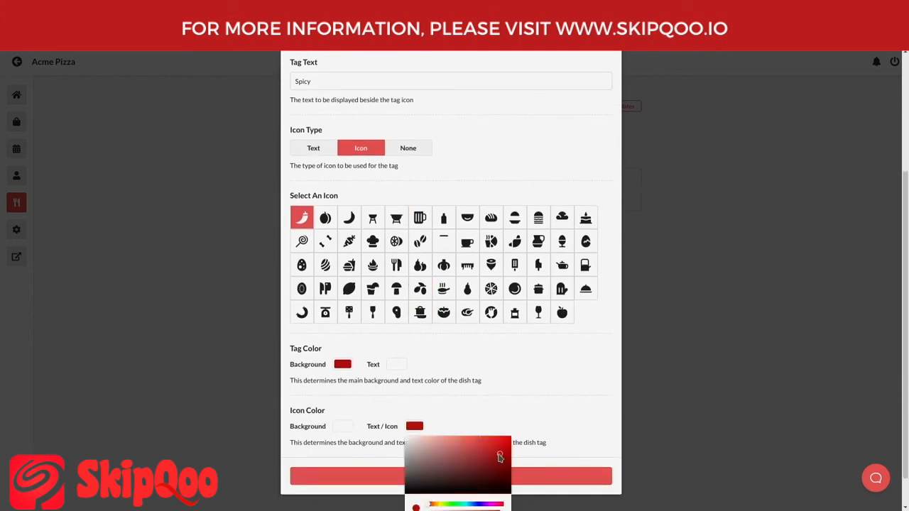
{"action": "left_click", "coordinate": [497, 384]}
{"action": "scroll", "coordinate": [315, 195], "scroll_direction": "up", "scroll_amount": 3}
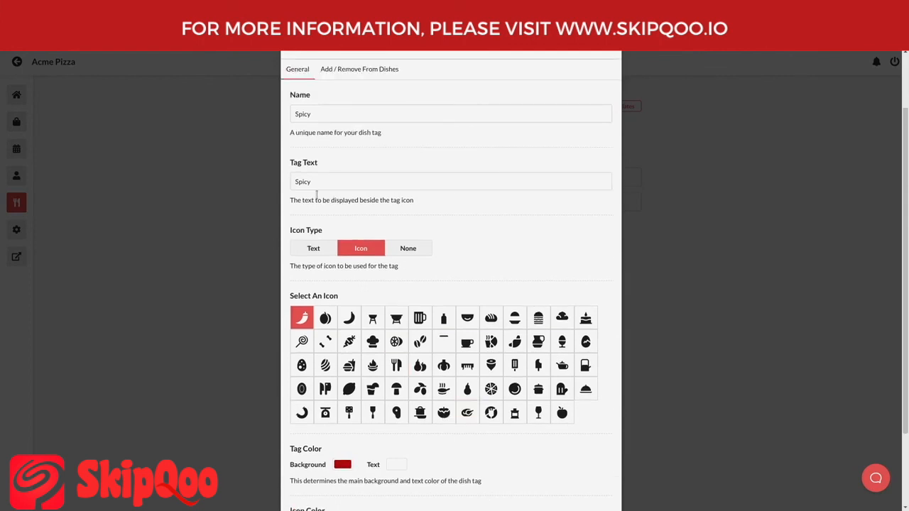
{"action": "scroll", "coordinate": [337, 182], "scroll_direction": "up", "scroll_amount": 2}
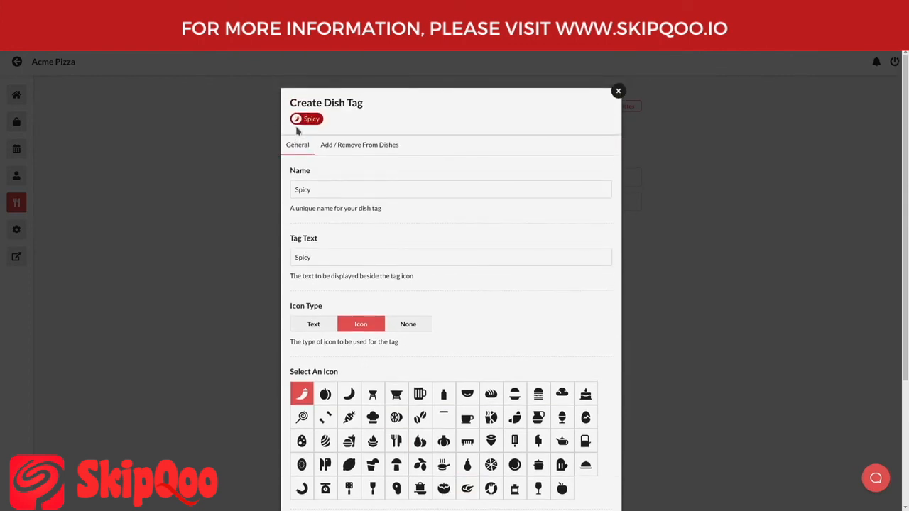
- Add the Spicy tag to the Veggie Pizza dish, save the tag and open the storefront
{"action": "left_click", "coordinate": [369, 146]}
{"action": "left_click", "coordinate": [298, 170]}
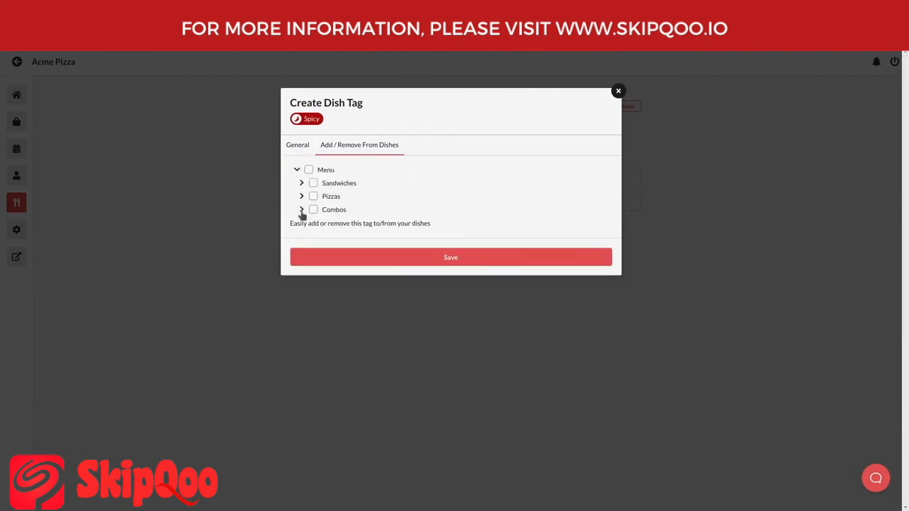
{"action": "left_click", "coordinate": [301, 196]}
{"action": "left_click", "coordinate": [351, 212]}
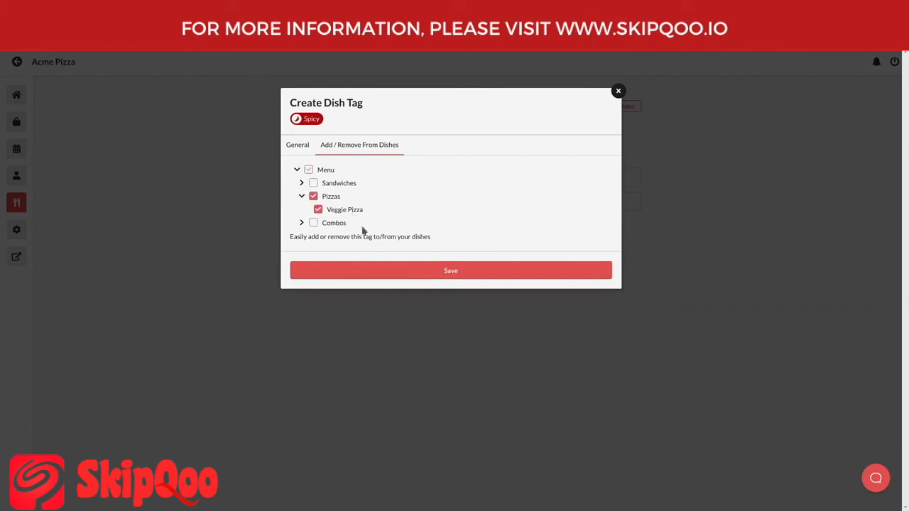
{"action": "left_click", "coordinate": [419, 272]}
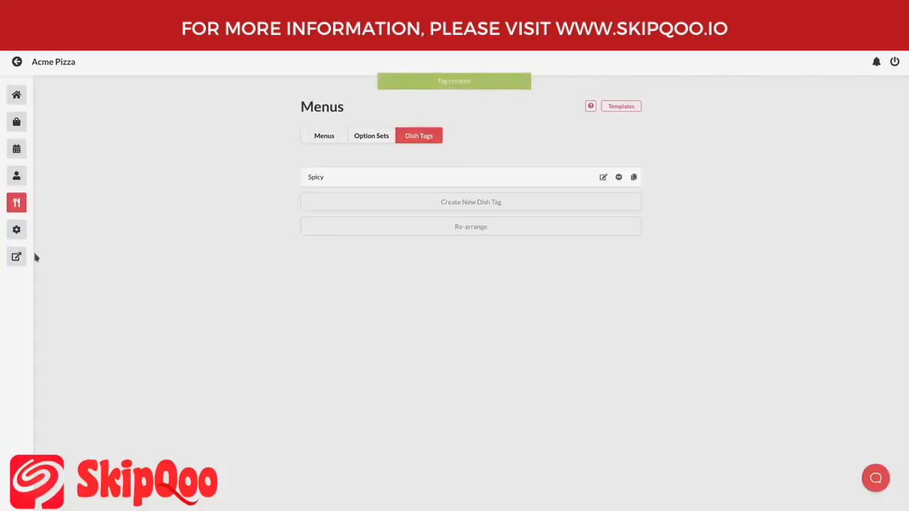
{"action": "left_click", "coordinate": [22, 257]}
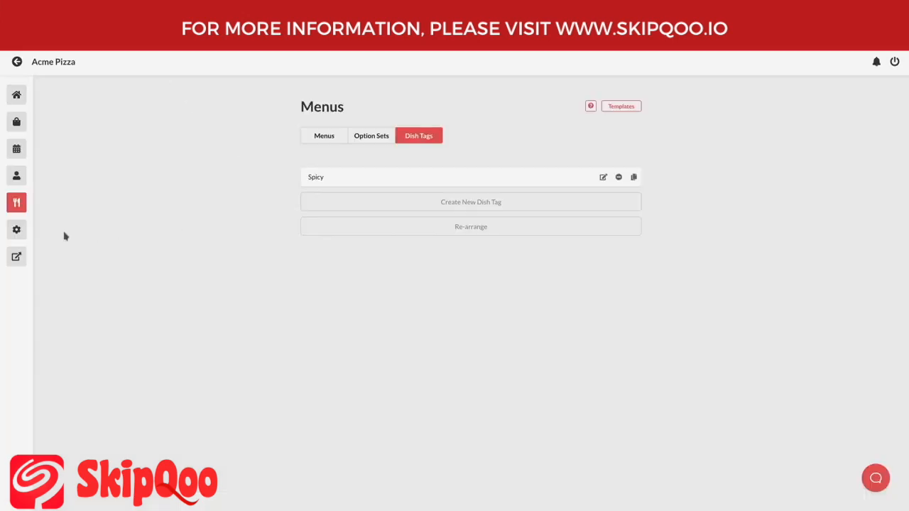
- Change the dish tag position in the website's menu section settings, save it and reload the storefront
{"action": "left_click", "coordinate": [17, 229]}
{"action": "left_click", "coordinate": [353, 142]}
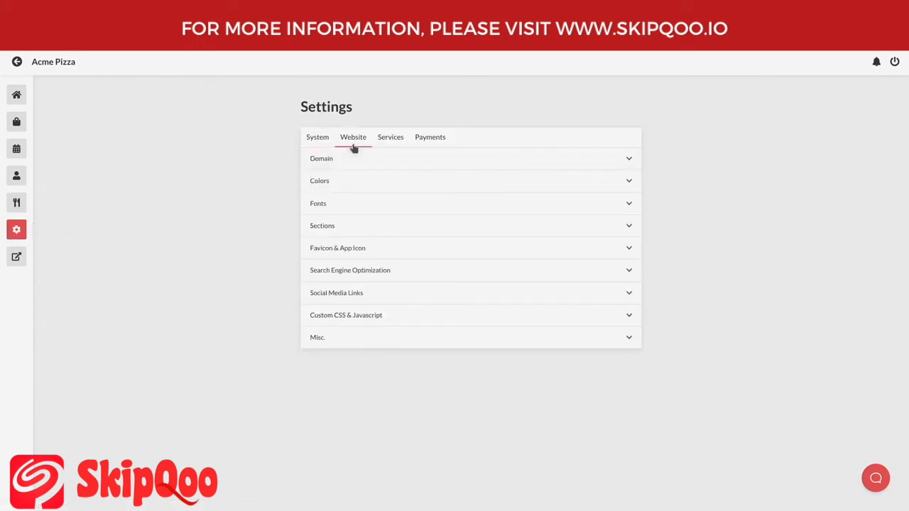
{"action": "left_click", "coordinate": [356, 232]}
{"action": "left_click", "coordinate": [379, 247]}
{"action": "scroll", "coordinate": [377, 248], "scroll_direction": "down", "scroll_amount": 1}
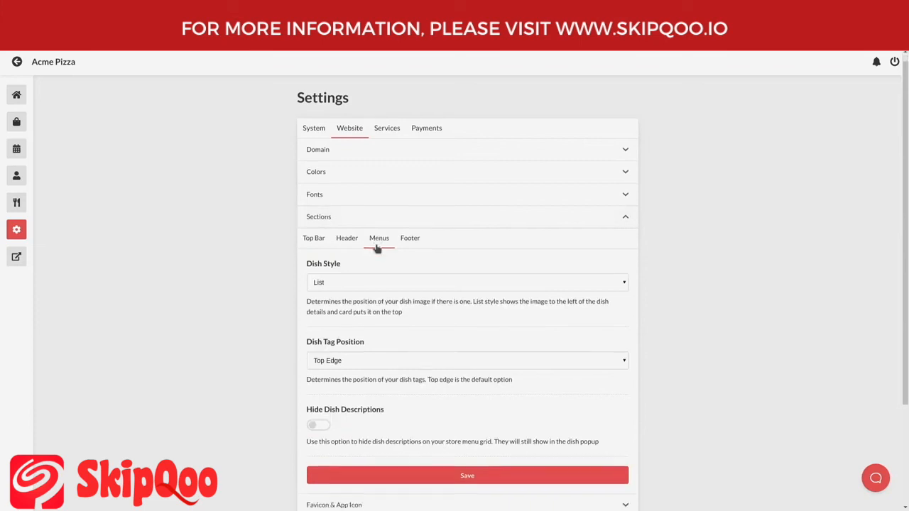
{"action": "scroll", "coordinate": [377, 249], "scroll_direction": "down", "scroll_amount": 1}
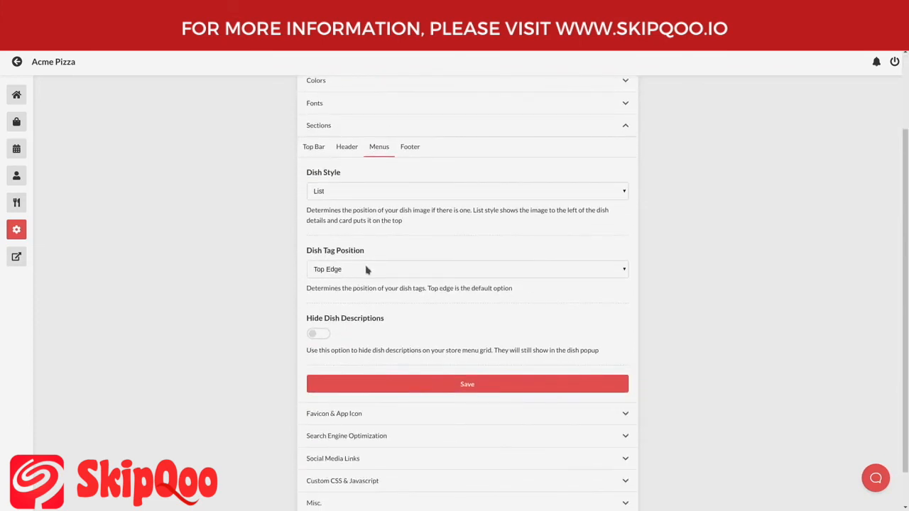
{"action": "left_click", "coordinate": [382, 270]}
{"action": "left_click", "coordinate": [378, 291]}
{"action": "left_click", "coordinate": [398, 381]}
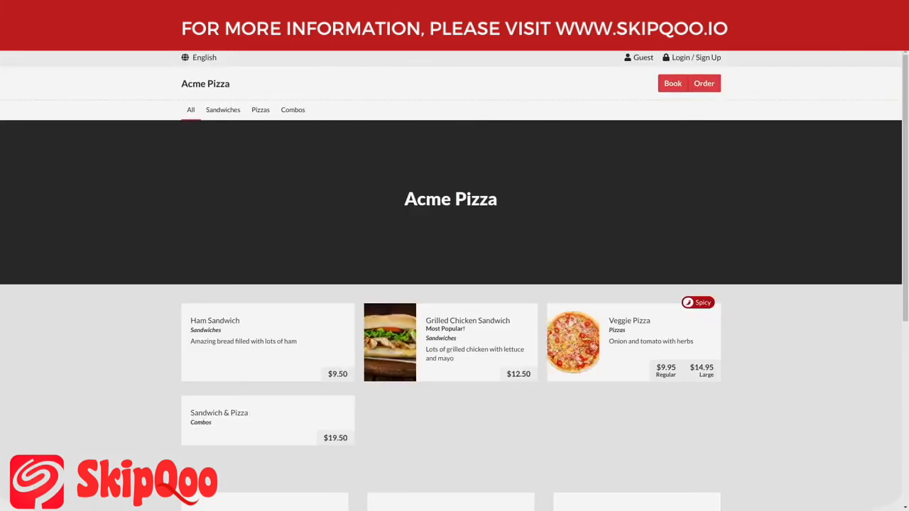
{"action": "key", "text": "F5"}
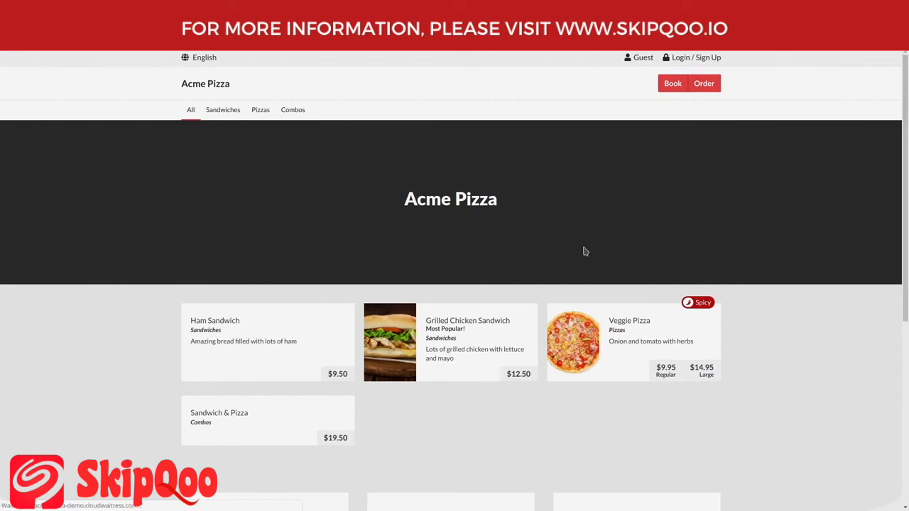